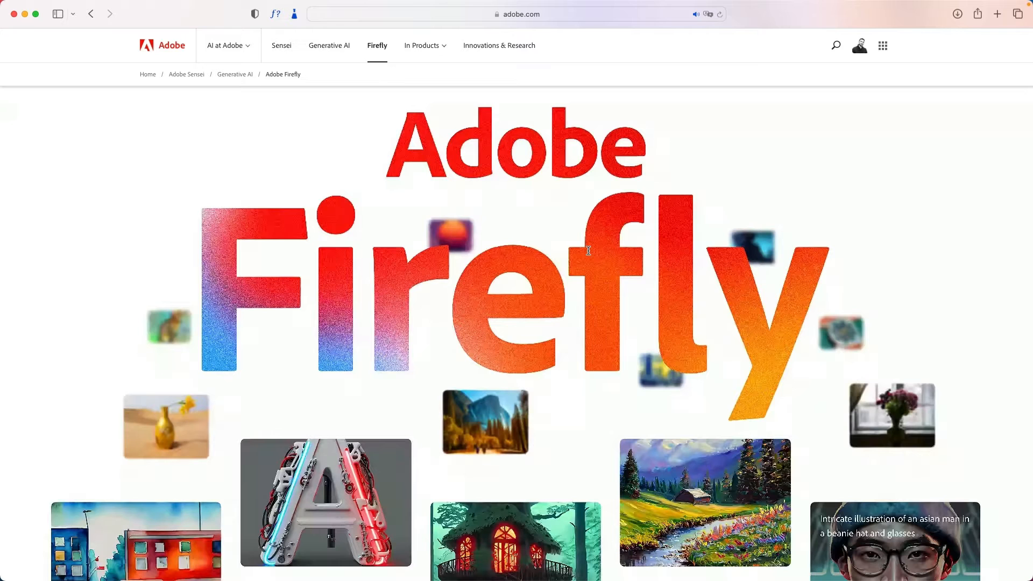
Open the Firefly beta site from the Adobe Firefly product page
{"action": "scroll", "coordinate": [597, 214], "scroll_direction": "up", "scroll_amount": 3}
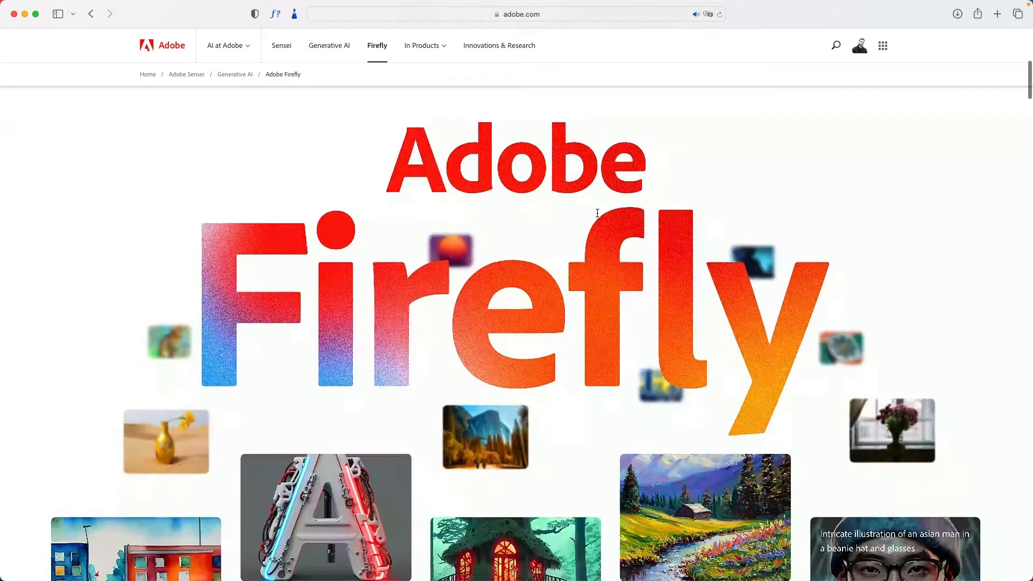
{"action": "scroll", "coordinate": [598, 213], "scroll_direction": "up", "scroll_amount": 5}
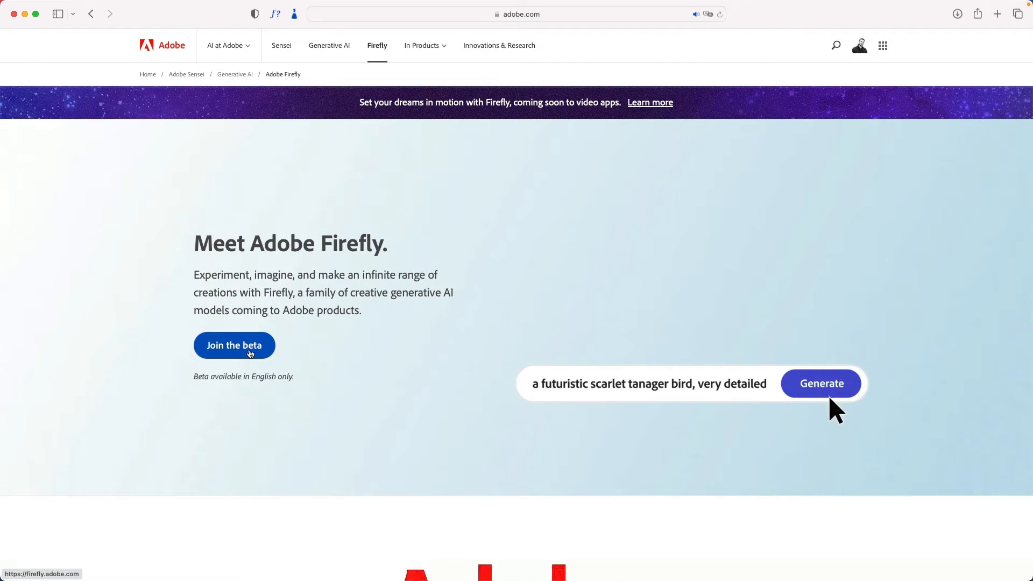
{"action": "left_click", "coordinate": [251, 353]}
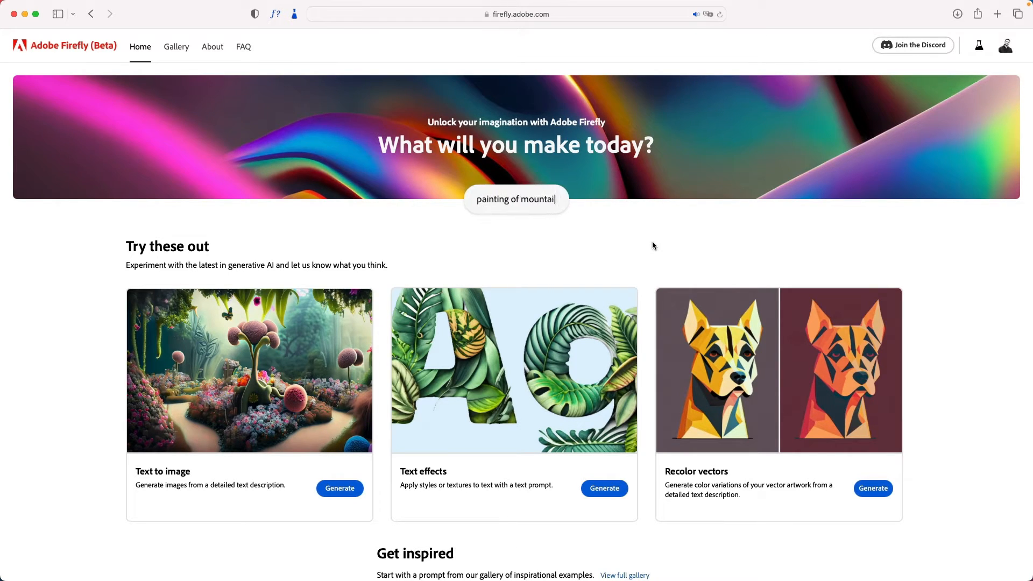
Look over the Firefly home page, from the tools available to try to the feature cards still in exploration
{"action": "scroll", "coordinate": [648, 257], "scroll_direction": "down", "scroll_amount": 2}
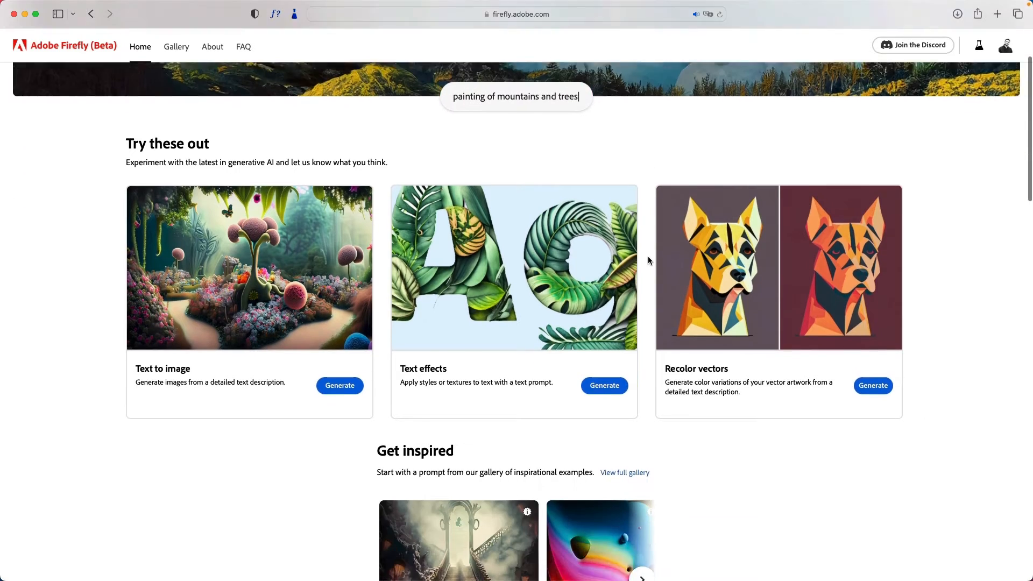
{"action": "scroll", "coordinate": [648, 257], "scroll_direction": "down", "scroll_amount": 15}
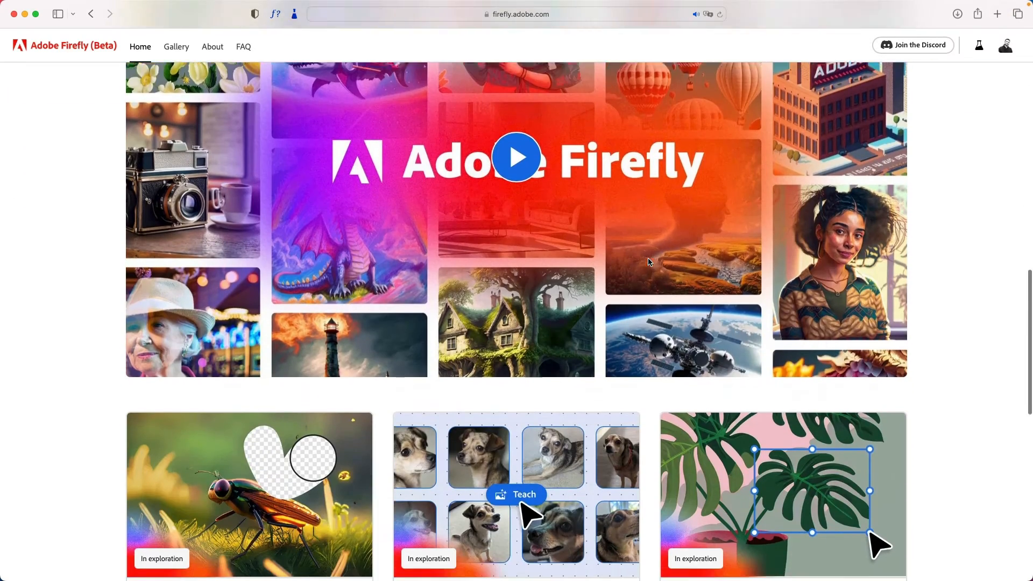
{"action": "scroll", "coordinate": [649, 262], "scroll_direction": "down", "scroll_amount": 1}
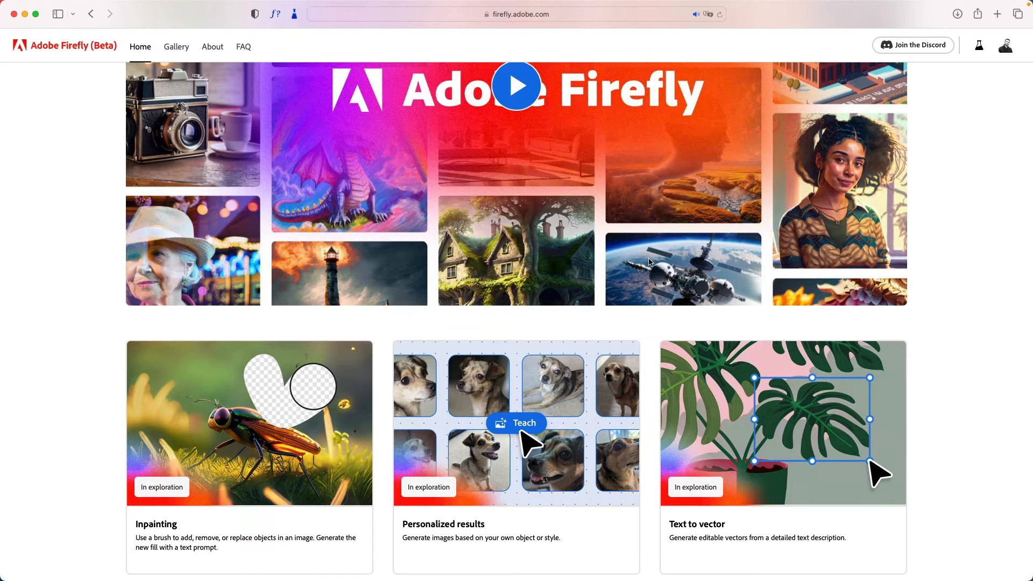
{"action": "scroll", "coordinate": [650, 262], "scroll_direction": "down", "scroll_amount": 3}
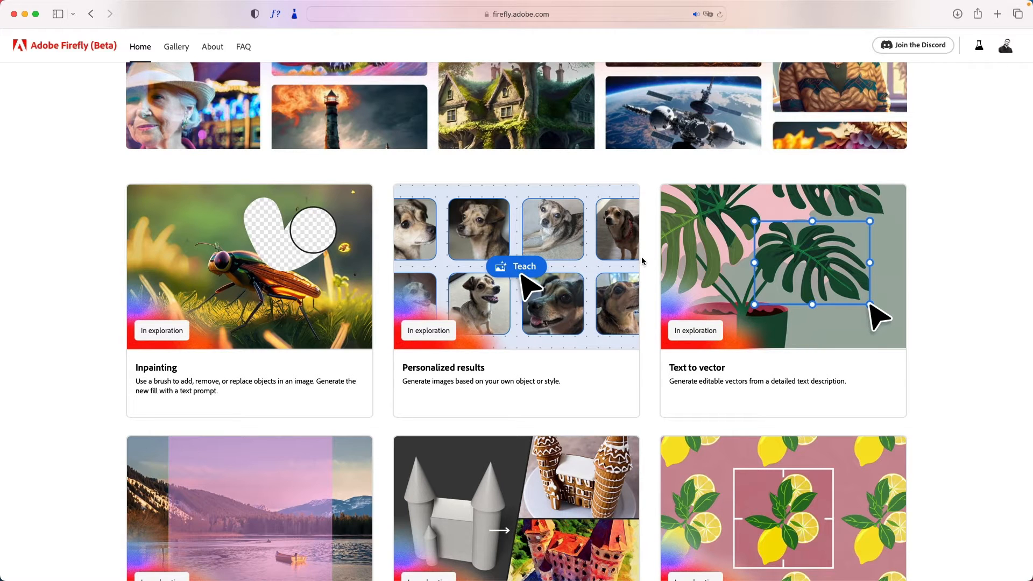
{"action": "scroll", "coordinate": [499, 286], "scroll_direction": "down", "scroll_amount": 1}
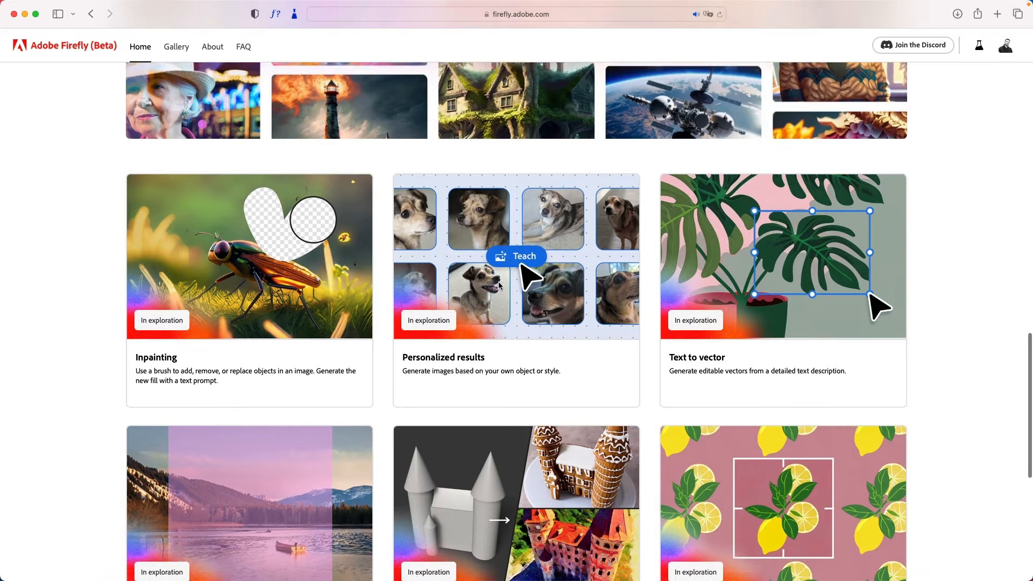
{"action": "scroll", "coordinate": [499, 286], "scroll_direction": "down", "scroll_amount": 3}
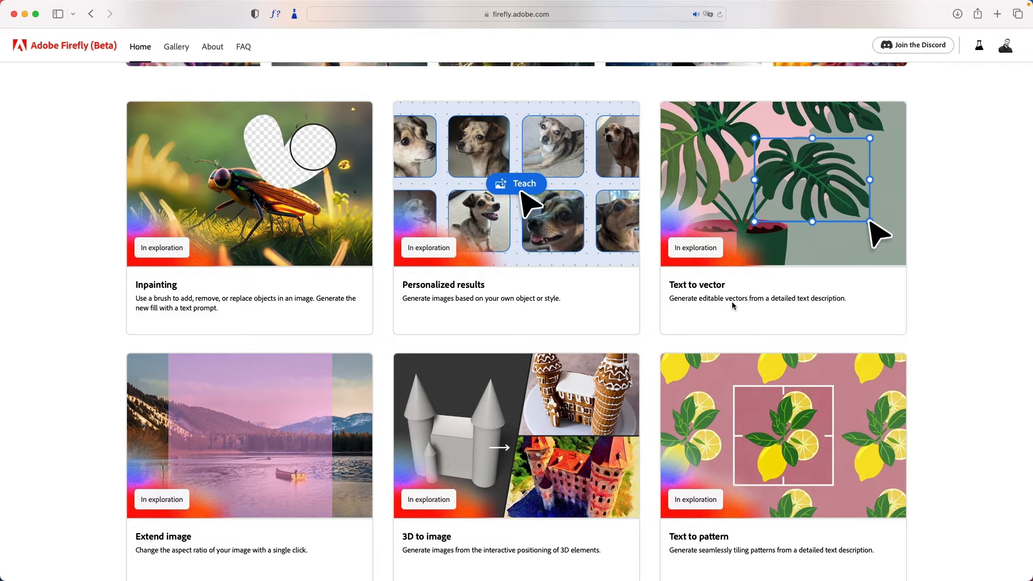
{"action": "scroll", "coordinate": [674, 321], "scroll_direction": "up", "scroll_amount": 10}
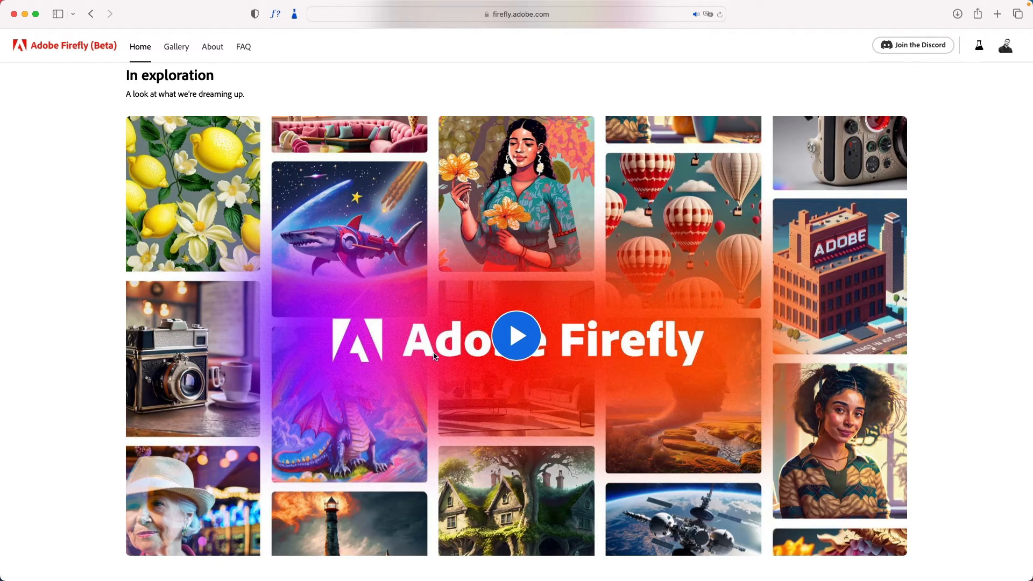
{"action": "scroll", "coordinate": [517, 349], "scroll_direction": "up", "scroll_amount": 15}
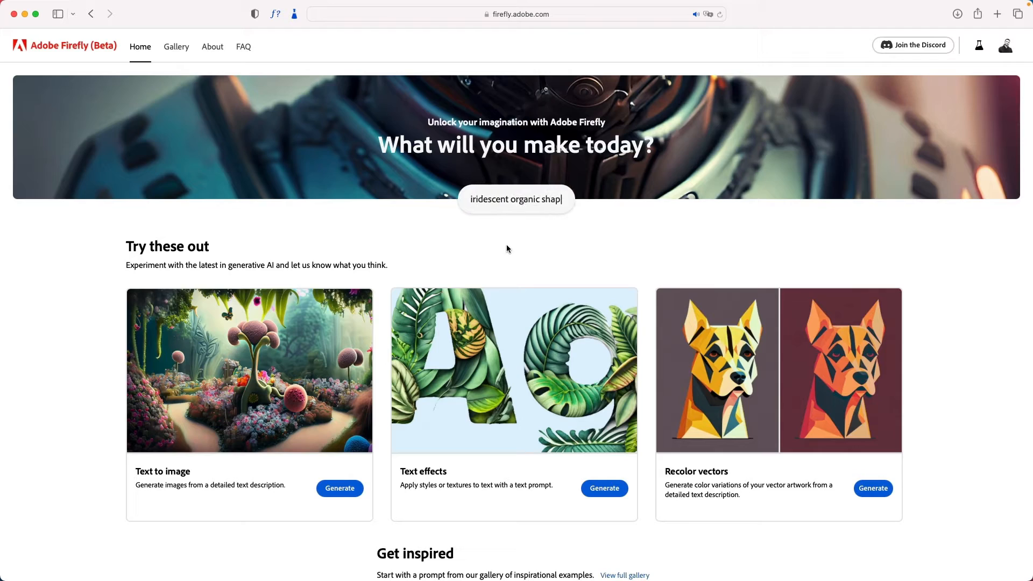
{"action": "scroll", "coordinate": [510, 249], "scroll_direction": "down", "scroll_amount": 10}
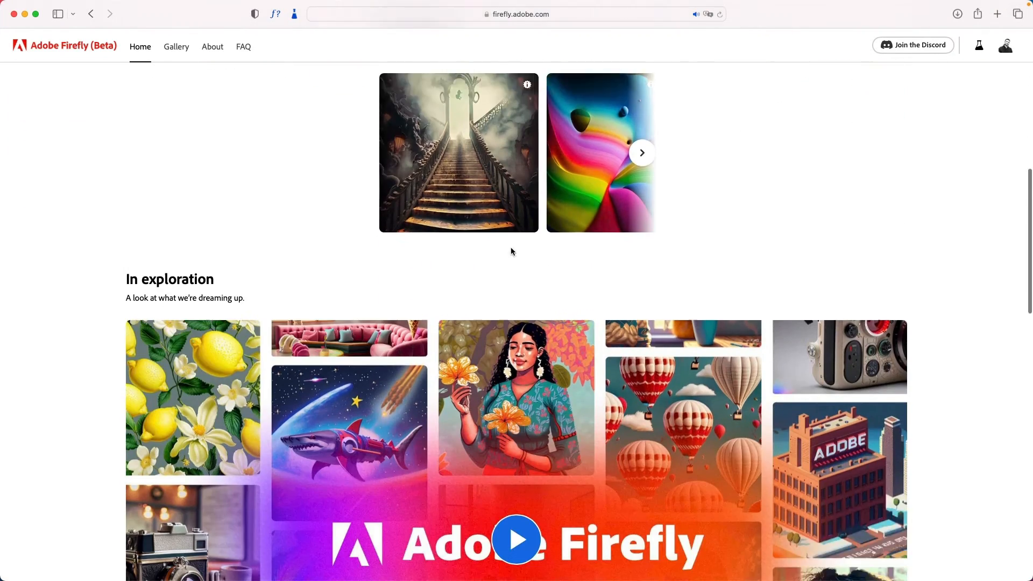
{"action": "scroll", "coordinate": [511, 250], "scroll_direction": "down", "scroll_amount": 10}
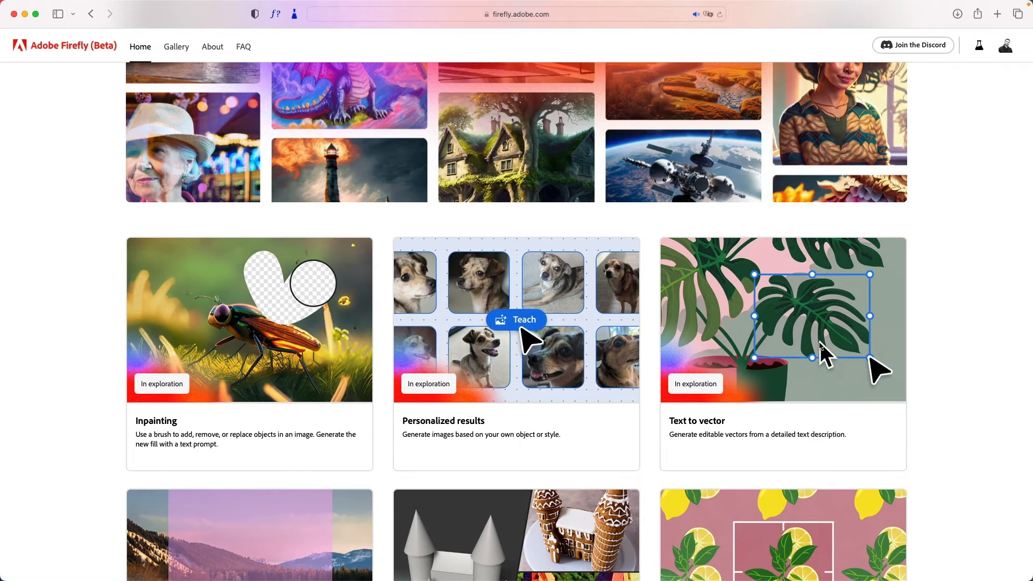
{"action": "scroll", "coordinate": [821, 347], "scroll_direction": "down", "scroll_amount": 5}
{"action": "scroll", "coordinate": [819, 341], "scroll_direction": "down", "scroll_amount": 5}
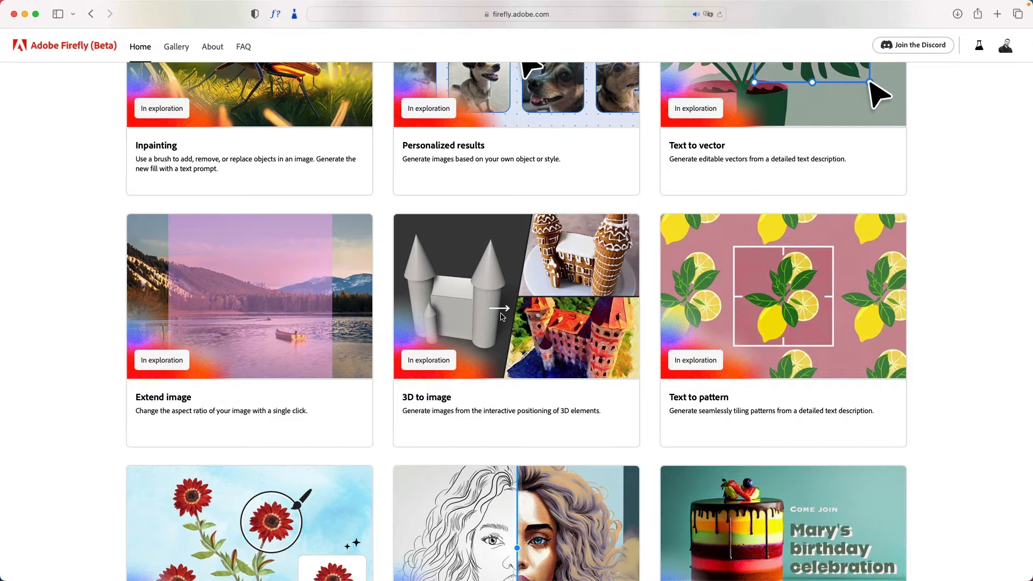
{"action": "scroll", "coordinate": [502, 317], "scroll_direction": "down", "scroll_amount": 2}
{"action": "scroll", "coordinate": [501, 321], "scroll_direction": "down", "scroll_amount": 4}
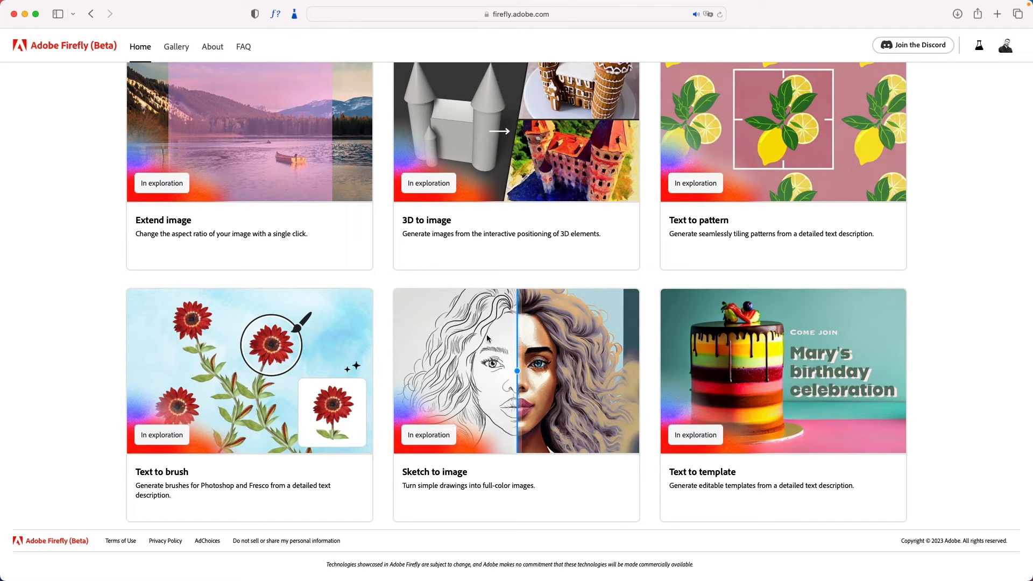
Open the Text to image tool from the Firefly home page
{"action": "scroll", "coordinate": [415, 383], "scroll_direction": "up", "scroll_amount": 5}
{"action": "scroll", "coordinate": [416, 383], "scroll_direction": "up", "scroll_amount": 12}
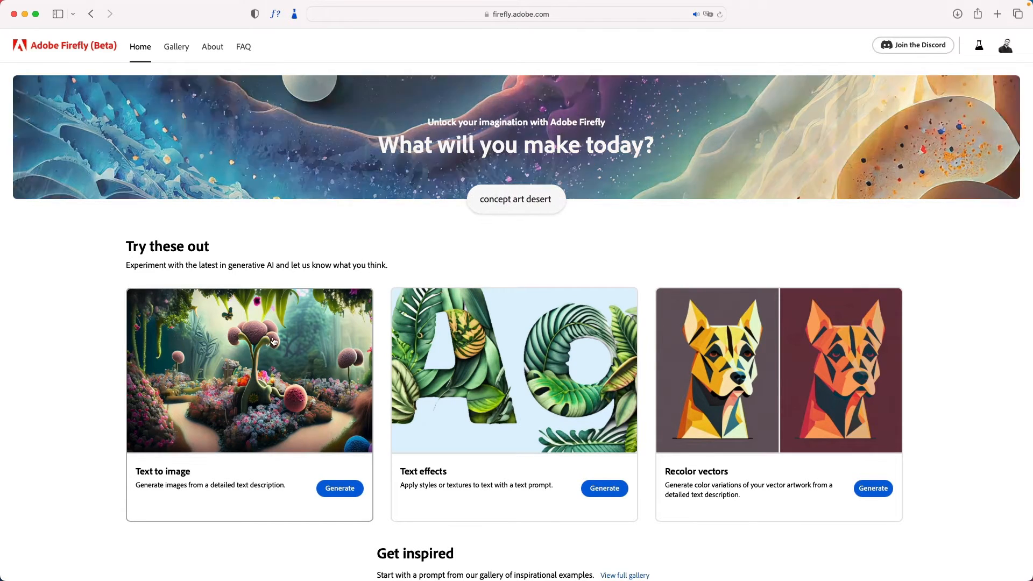
{"action": "left_click", "coordinate": [287, 371]}
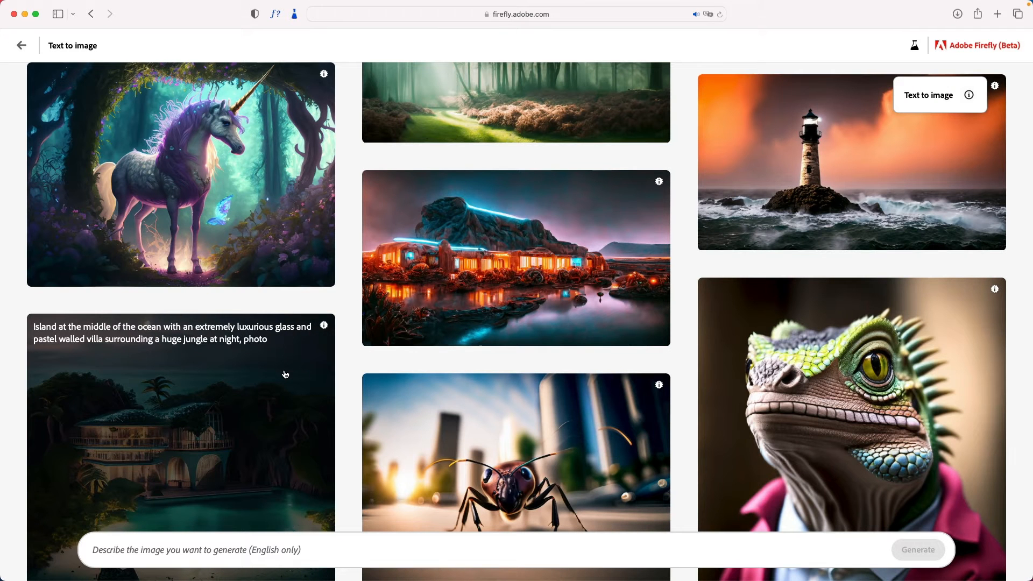
Browse the Text to image gallery of sample images for prompt inspiration
{"action": "scroll", "coordinate": [358, 258], "scroll_direction": "up", "scroll_amount": 8}
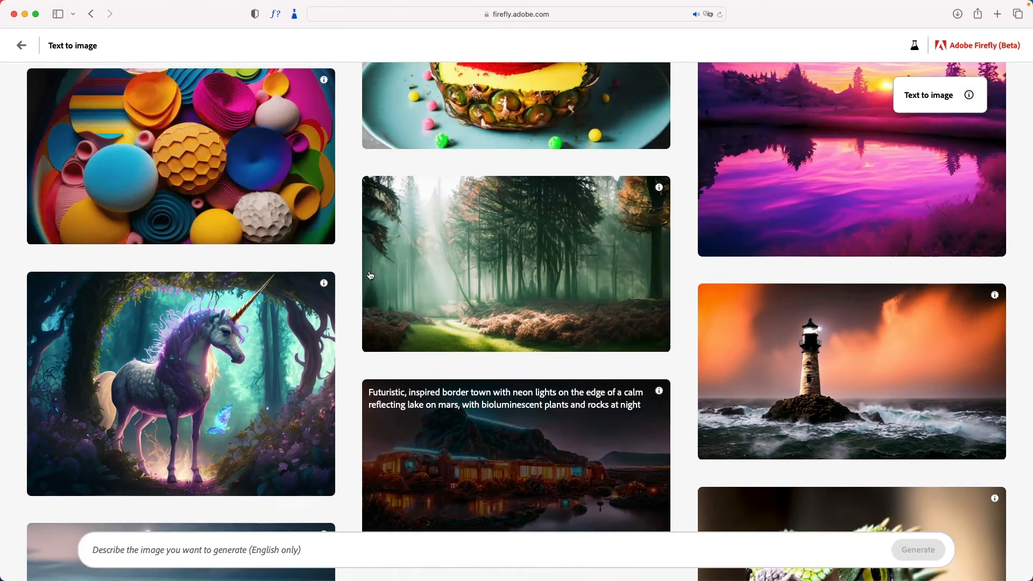
{"action": "scroll", "coordinate": [349, 279], "scroll_direction": "up", "scroll_amount": 8}
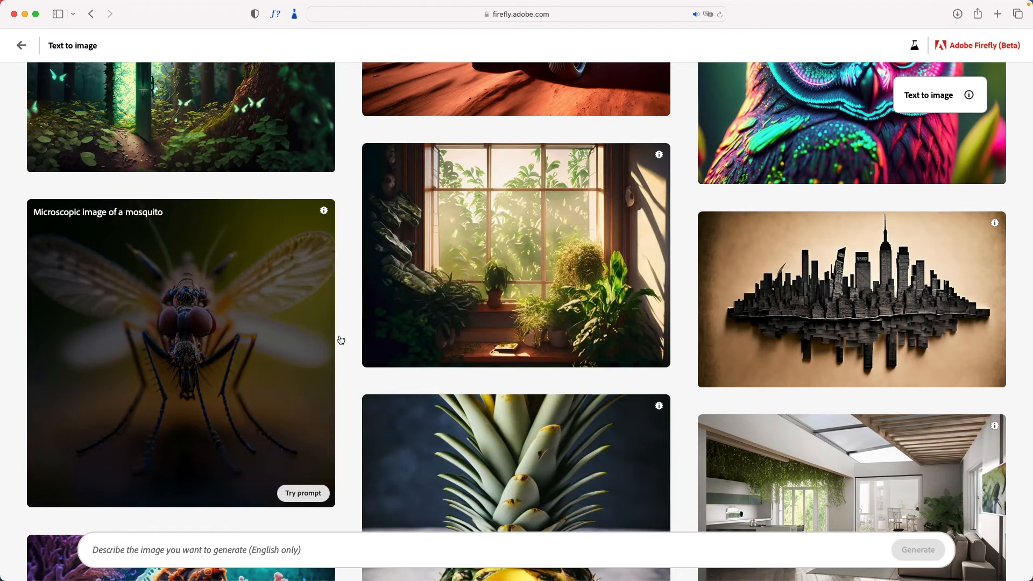
{"action": "scroll", "coordinate": [350, 339], "scroll_direction": "up", "scroll_amount": 4}
{"action": "scroll", "coordinate": [350, 339], "scroll_direction": "up", "scroll_amount": 10}
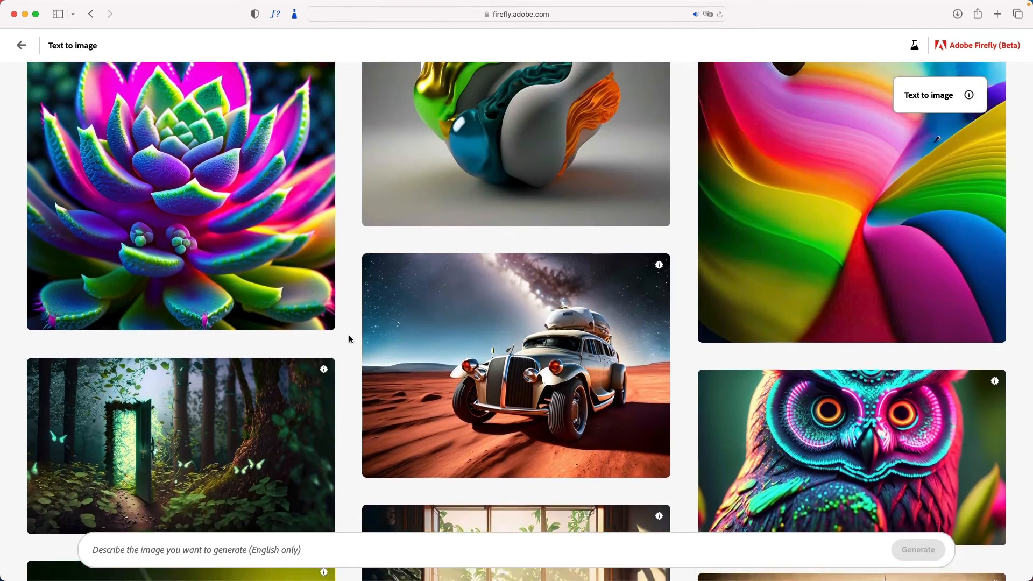
{"action": "scroll", "coordinate": [349, 339], "scroll_direction": "up", "scroll_amount": 5}
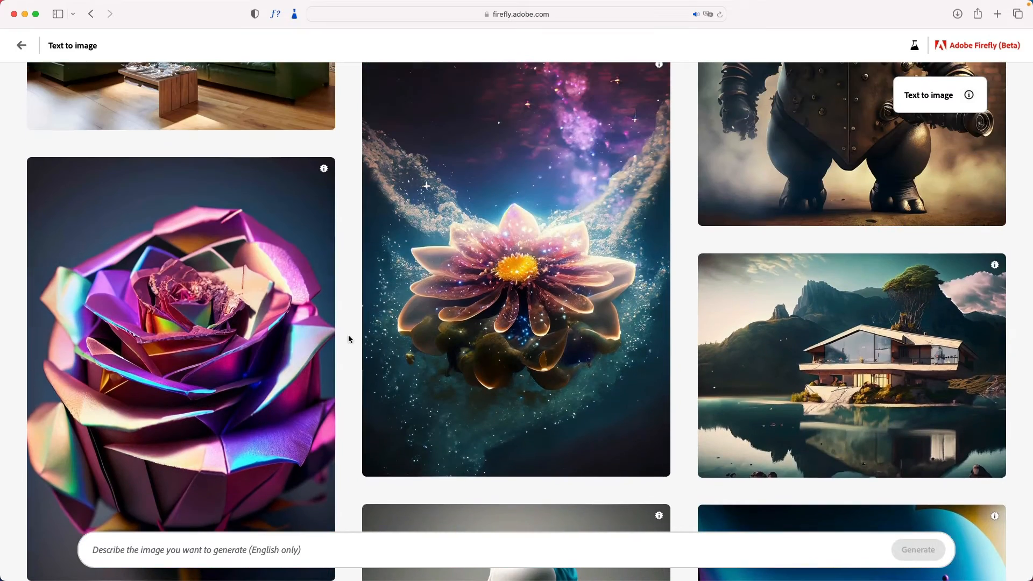
{"action": "scroll", "coordinate": [349, 339], "scroll_direction": "up", "scroll_amount": 5}
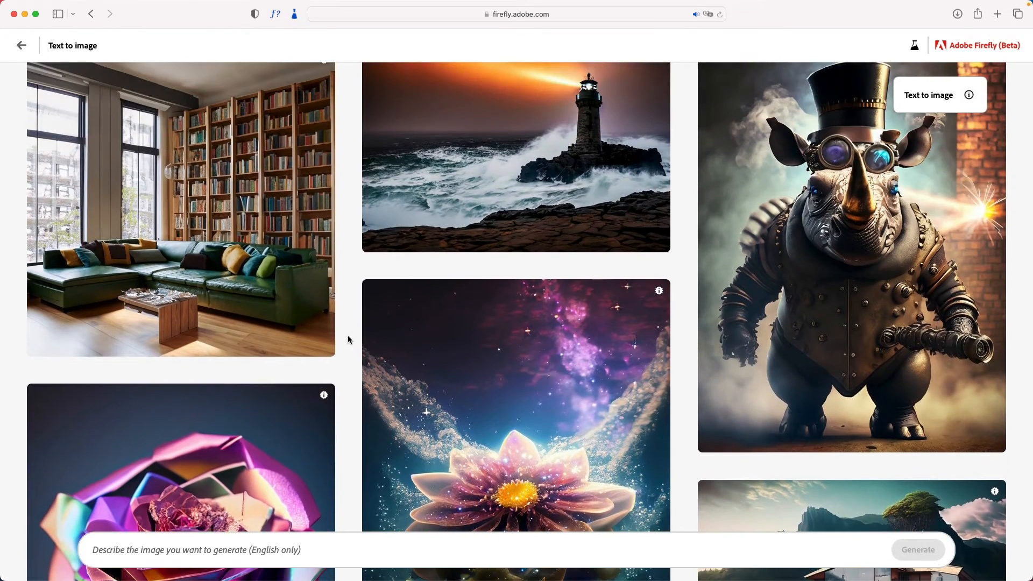
{"action": "scroll", "coordinate": [348, 339], "scroll_direction": "up", "scroll_amount": 6}
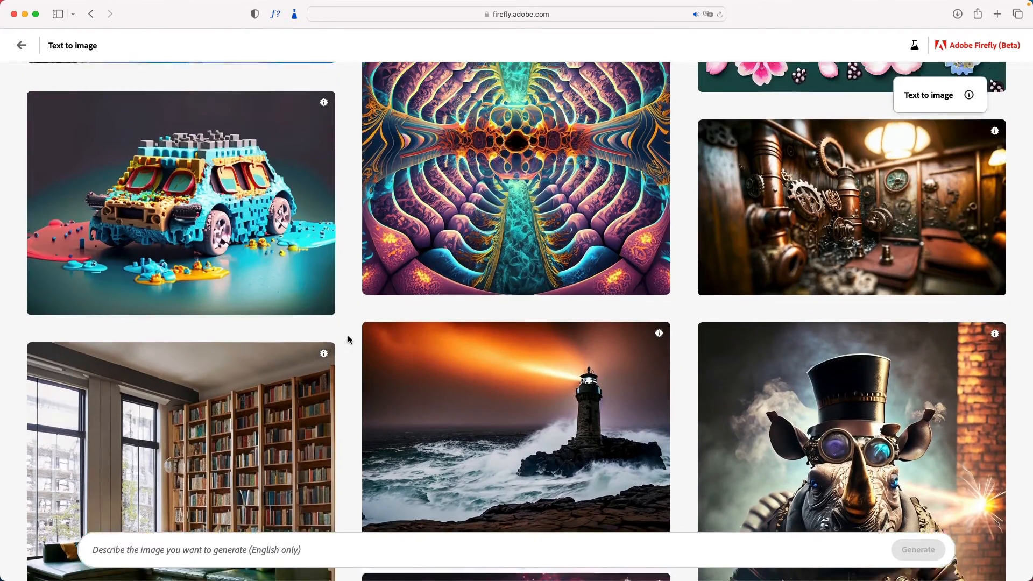
{"action": "scroll", "coordinate": [348, 339], "scroll_direction": "up", "scroll_amount": 4}
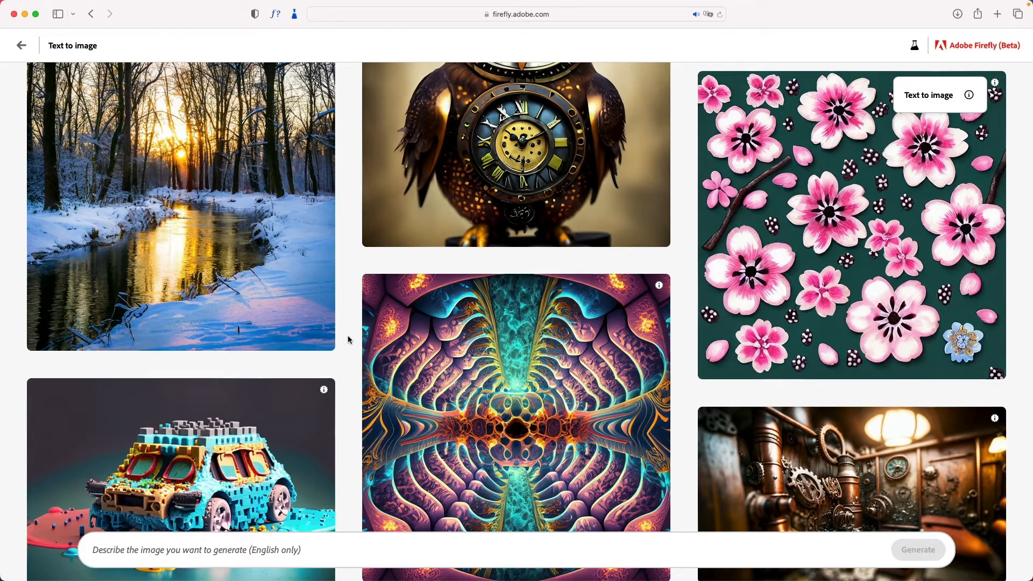
{"action": "scroll", "coordinate": [348, 340], "scroll_direction": "up", "scroll_amount": 5}
{"action": "scroll", "coordinate": [348, 340], "scroll_direction": "down", "scroll_amount": 12}
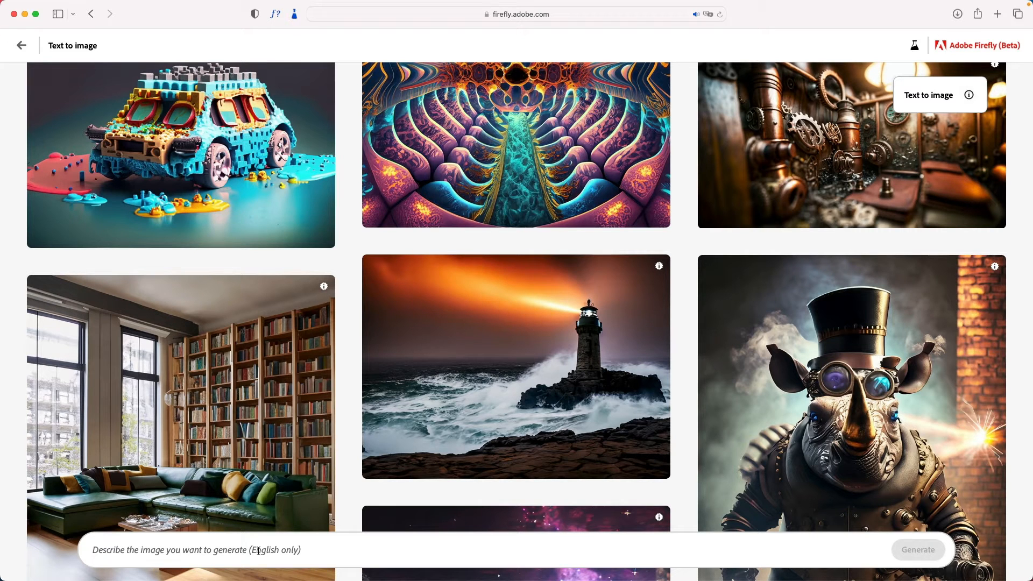
Generate images from the prompt "Super Chibi Cat as superheroes with cape"
{"action": "type", "text": "Super "}
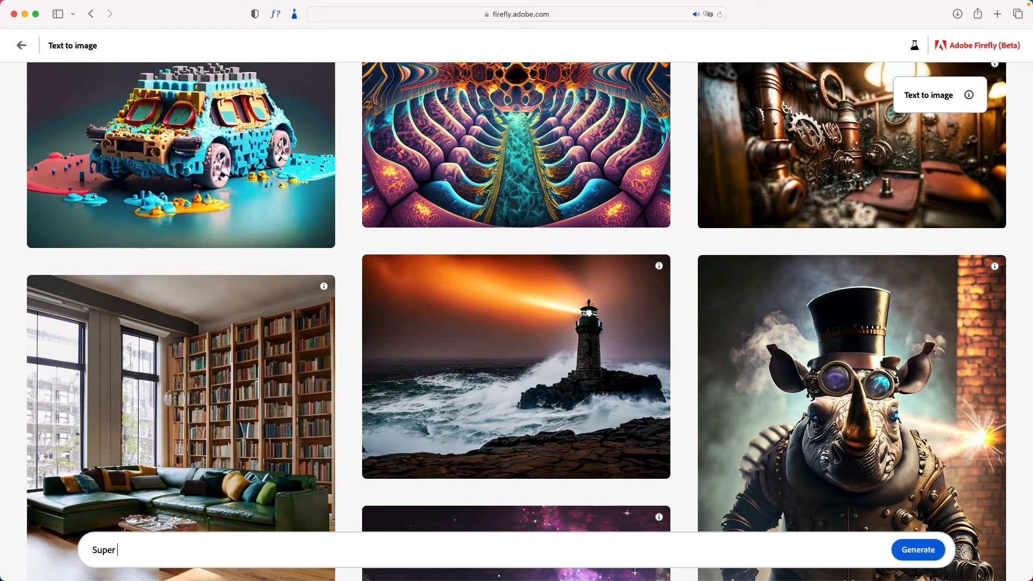
{"action": "type", "text": "Chibi Cat as superheroes"}
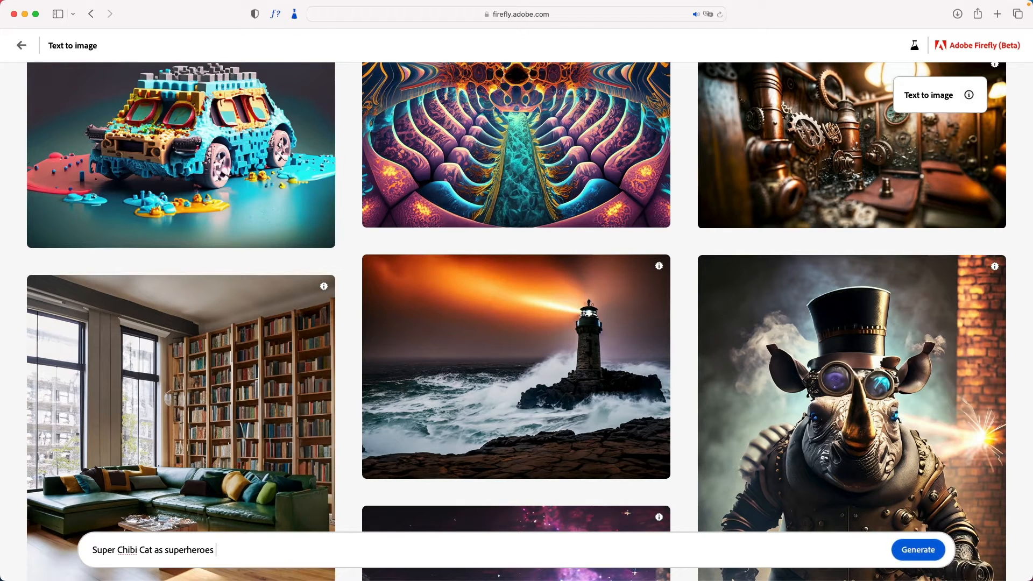
{"action": "type", "text": " with cape"}
{"action": "key", "text": "Return"}
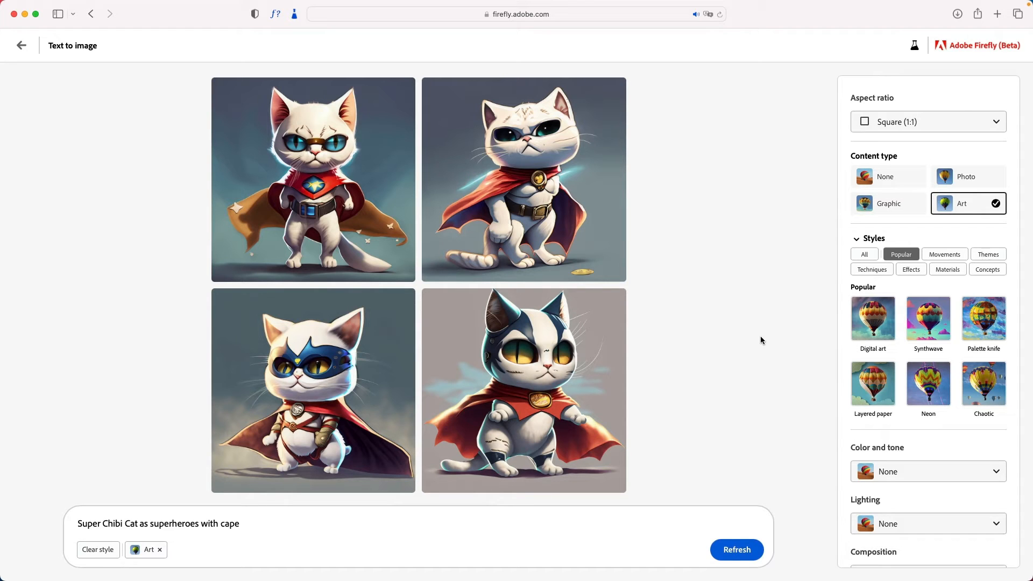
Set the generated images' aspect ratio to Landscape (4:3) and their content type to Photo
{"action": "left_click", "coordinate": [935, 122]}
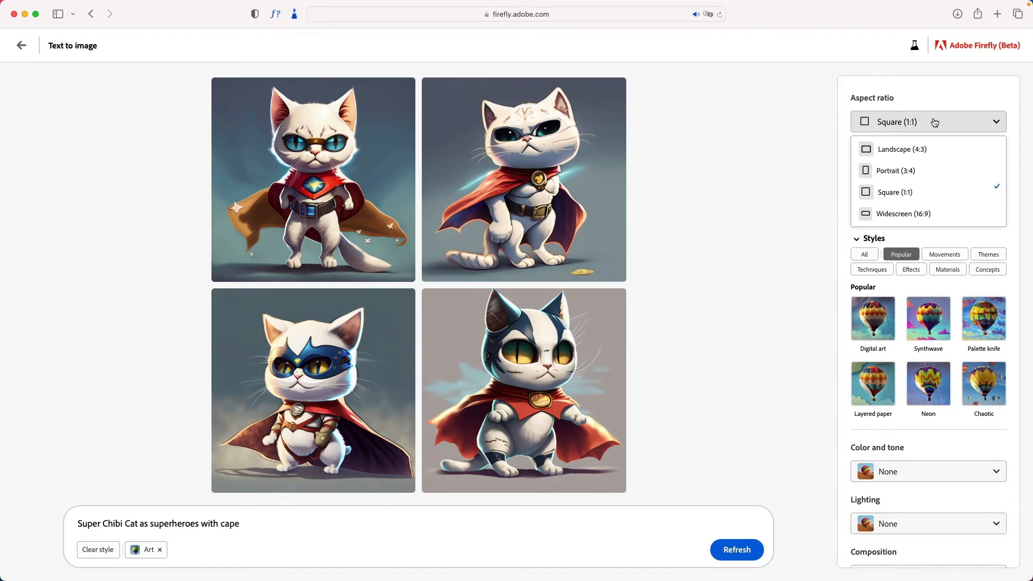
{"action": "left_click", "coordinate": [903, 151]}
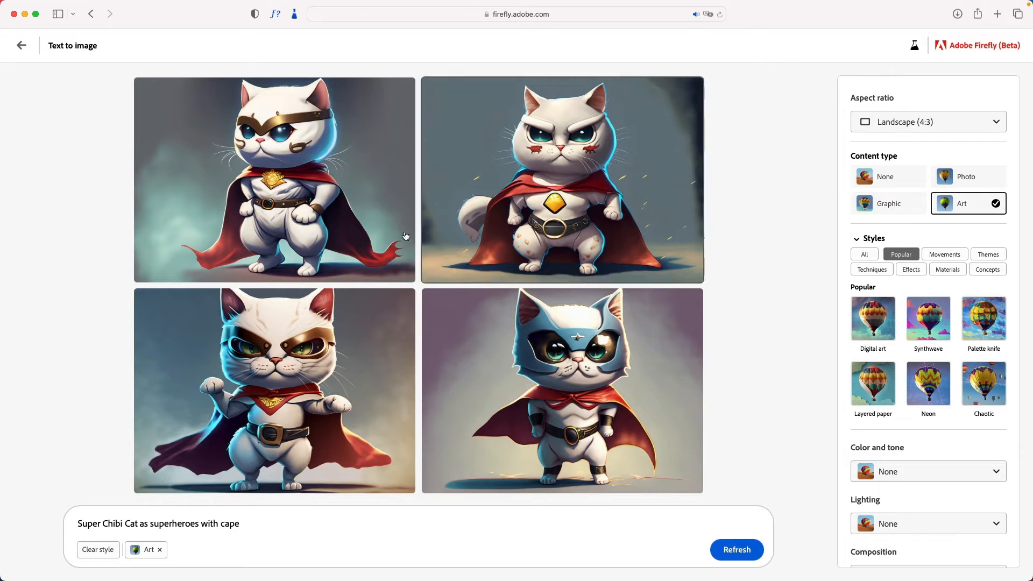
{"action": "left_click", "coordinate": [966, 178]}
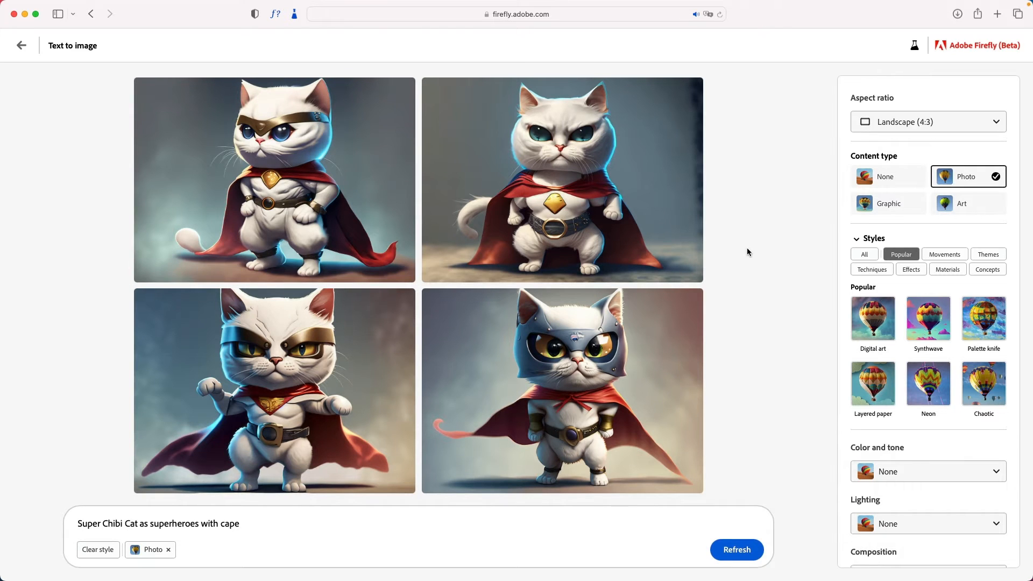
Show all available styles and add the Cyberpunk movement style to the prompt
{"action": "left_click", "coordinate": [864, 255]}
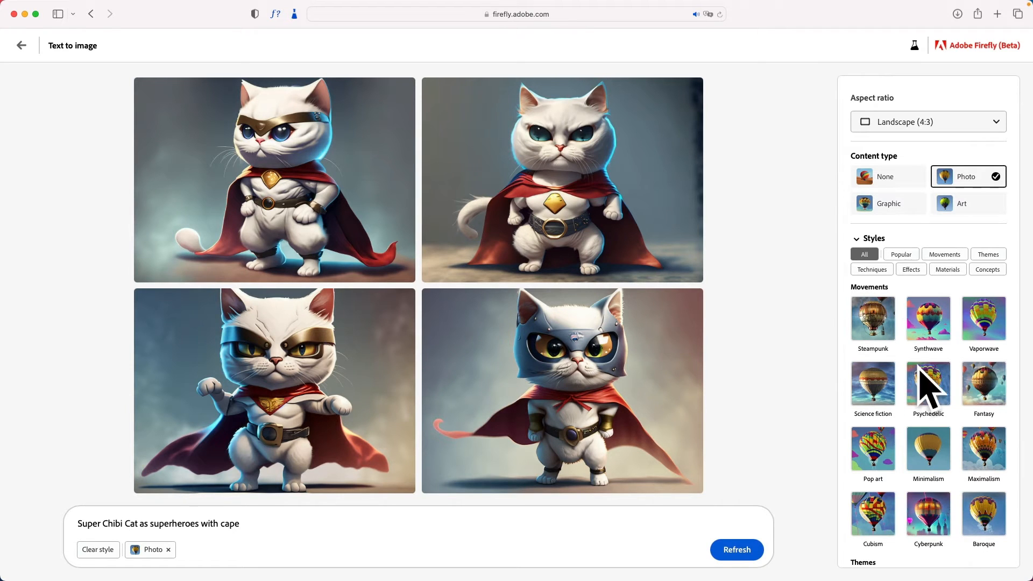
{"action": "scroll", "coordinate": [928, 368], "scroll_direction": "down", "scroll_amount": 2}
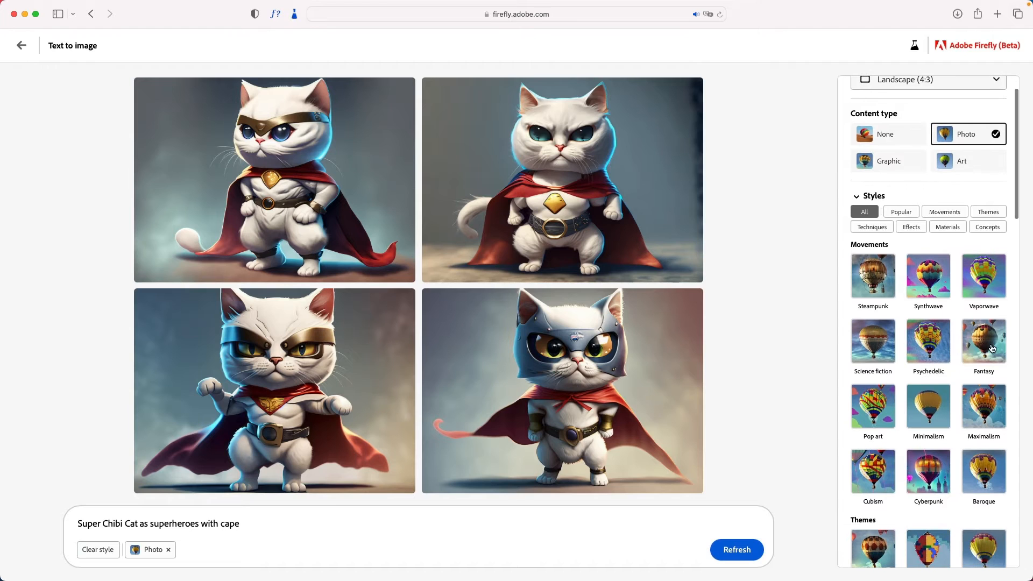
{"action": "scroll", "coordinate": [969, 399], "scroll_direction": "down", "scroll_amount": 2}
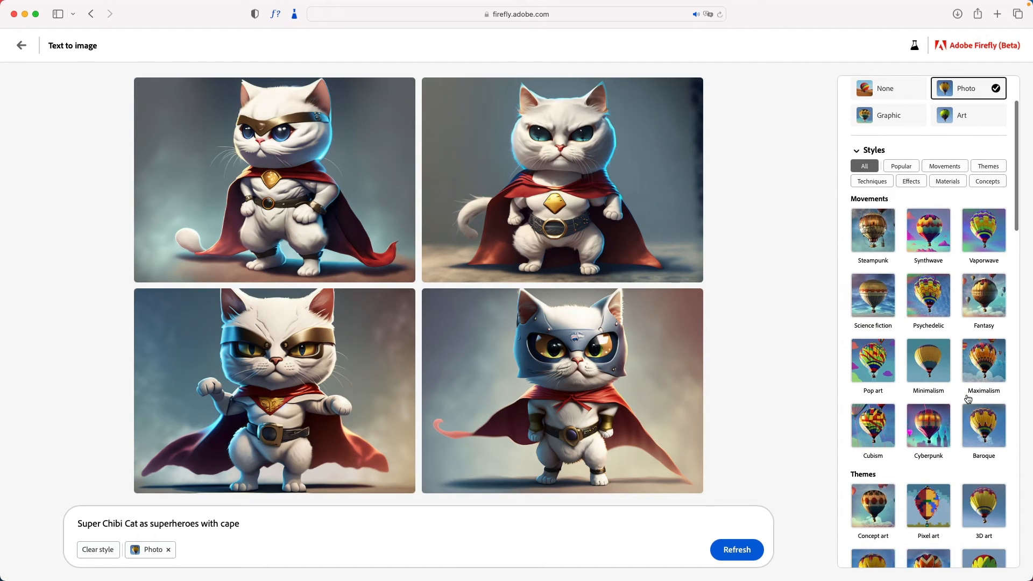
{"action": "left_click", "coordinate": [920, 437]}
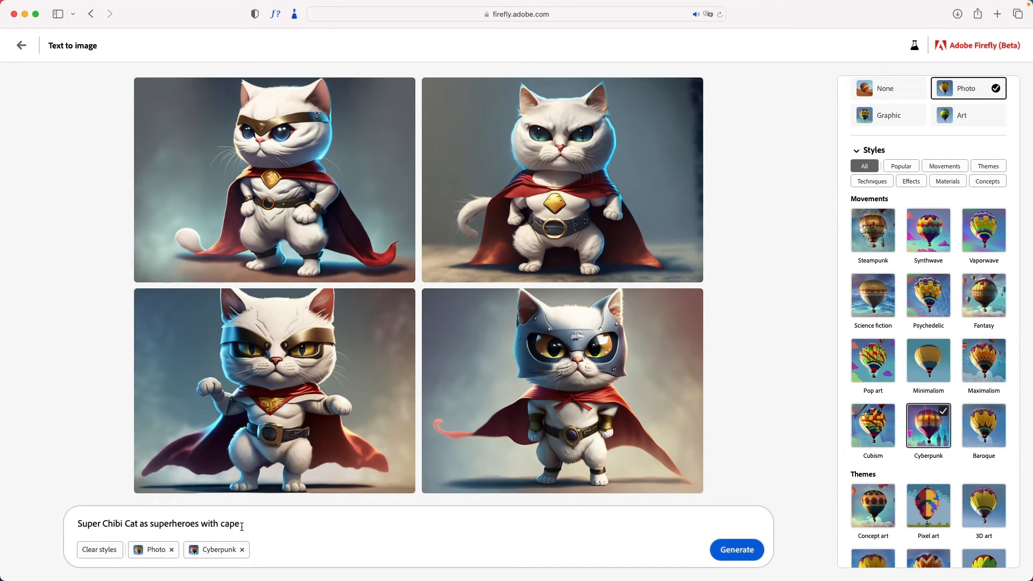
Generate the superhero cat images with the Cyberpunk style, and generate them again with the Low poly theme added
{"action": "mouse_move", "coordinate": [547, 447]}
{"action": "left_click", "coordinate": [736, 550]}
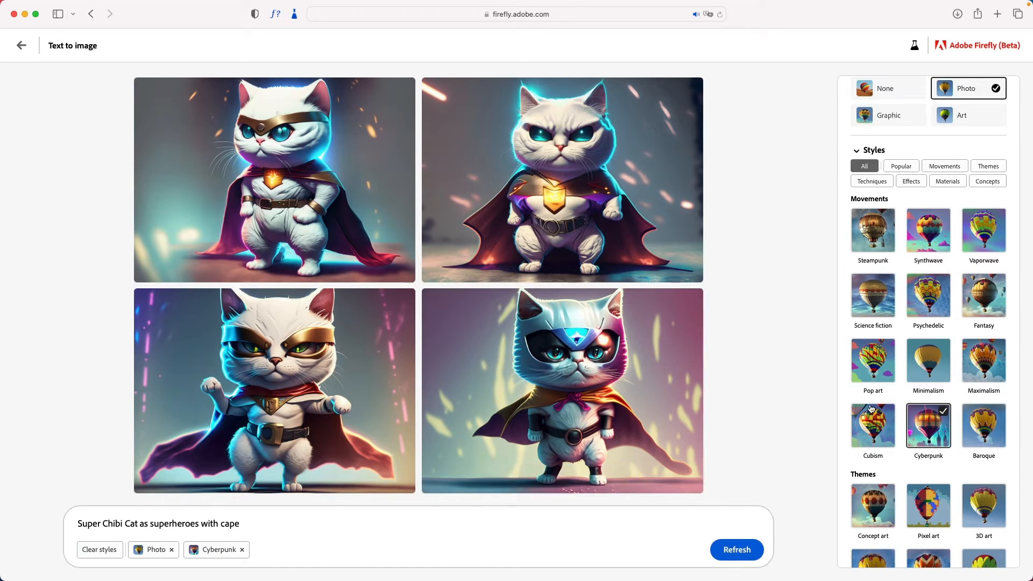
{"action": "scroll", "coordinate": [867, 343], "scroll_direction": "down", "scroll_amount": 6}
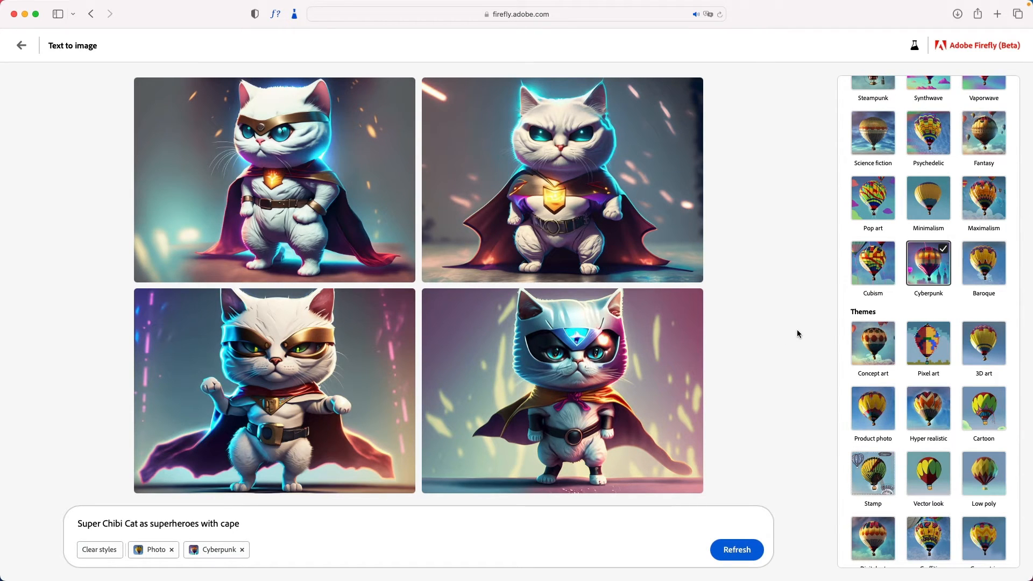
{"action": "left_click", "coordinate": [989, 480]}
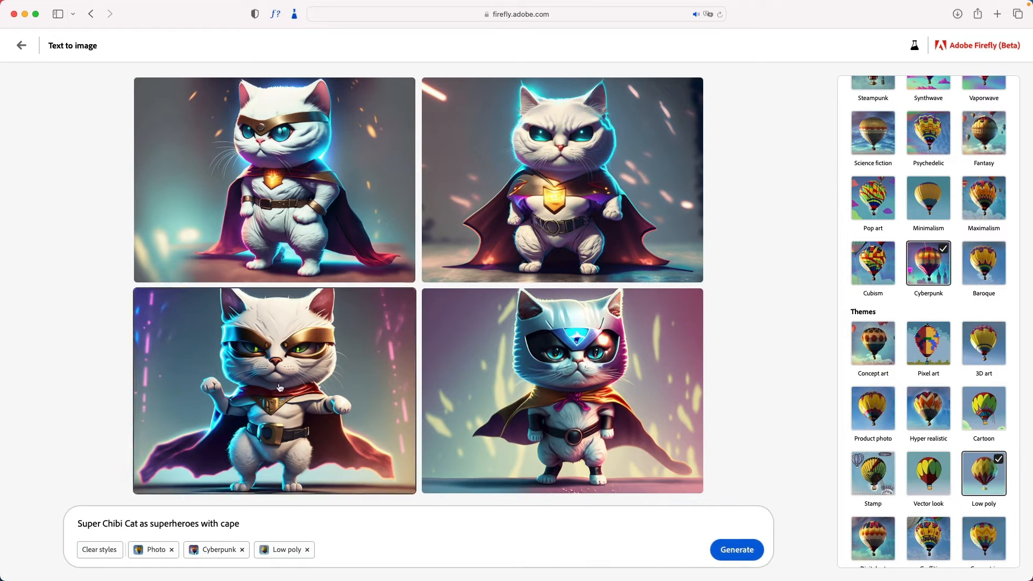
{"action": "left_click", "coordinate": [738, 550]}
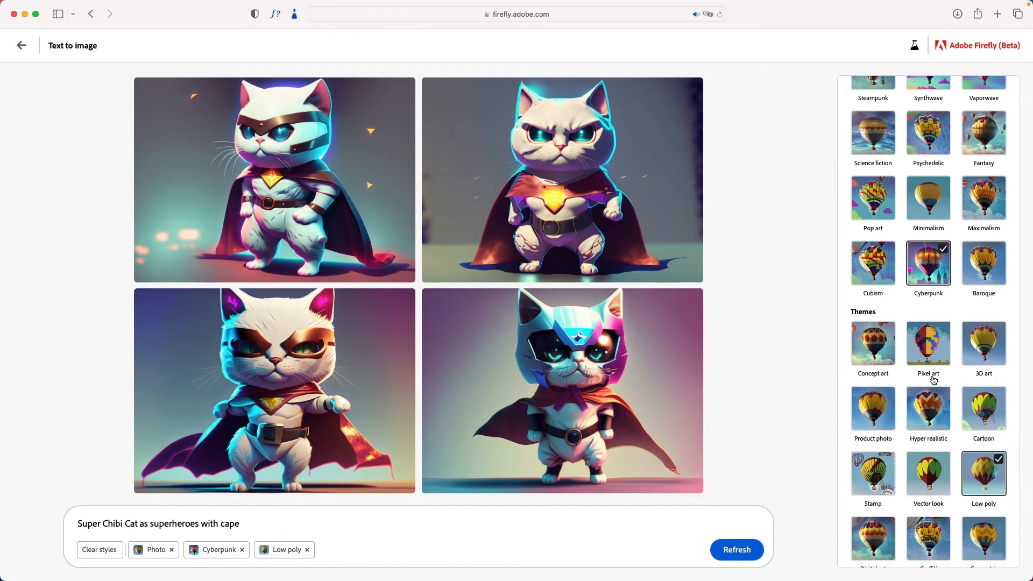
Switch the content type to Graphic and regenerate the superhero cat images
{"action": "scroll", "coordinate": [933, 381], "scroll_direction": "up", "scroll_amount": 5}
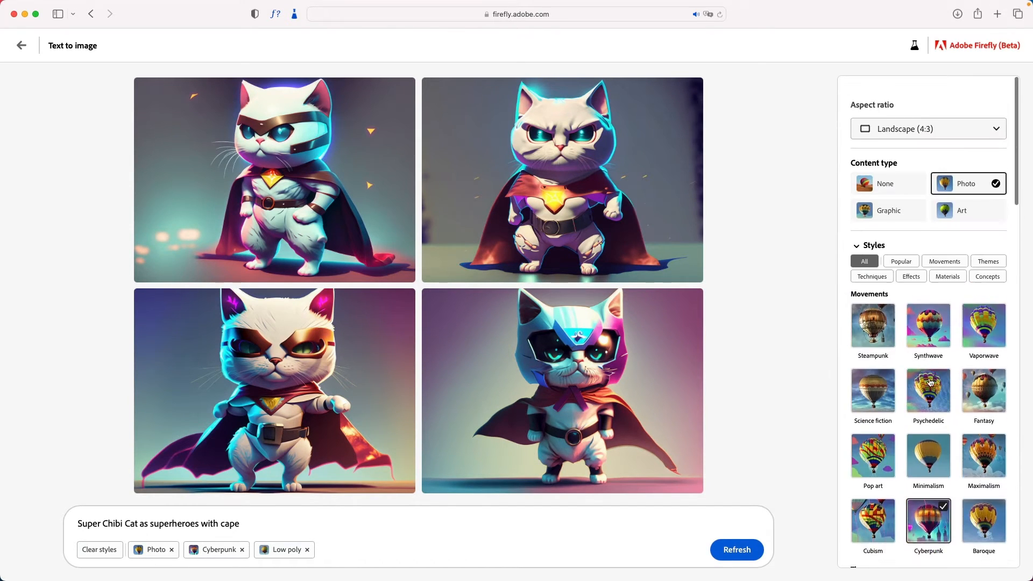
{"action": "left_click", "coordinate": [879, 205]}
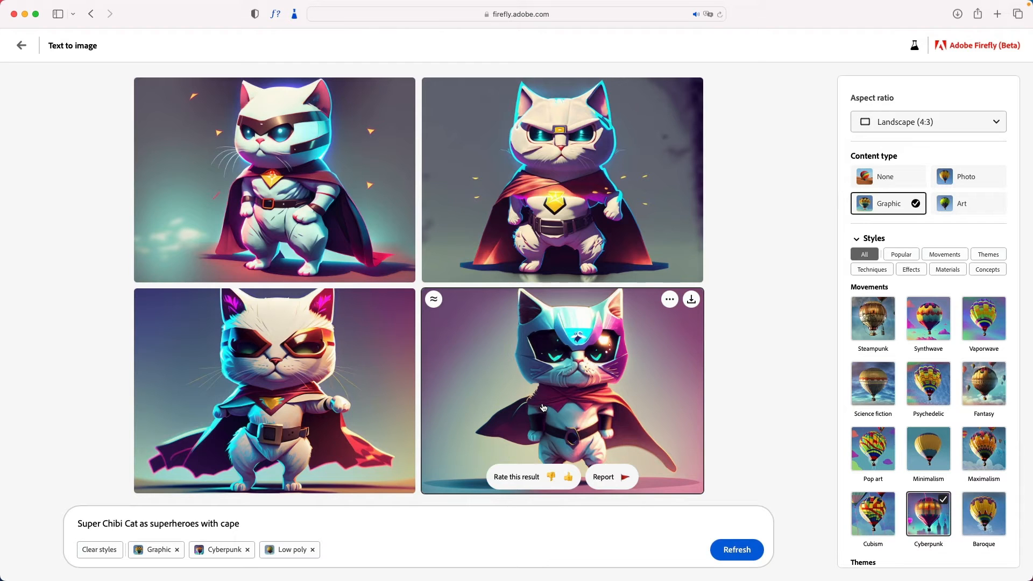
Replace the Cyberpunk and Low poly styles with the Vector look theme and generate the cat images
{"action": "scroll", "coordinate": [917, 417], "scroll_direction": "down", "scroll_amount": 2}
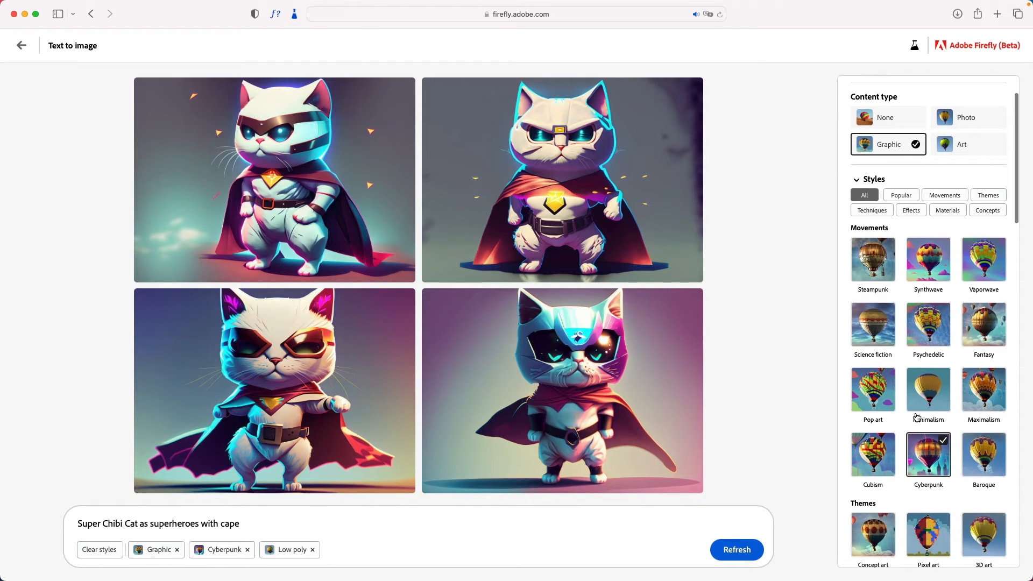
{"action": "scroll", "coordinate": [913, 417], "scroll_direction": "up", "scroll_amount": 3}
{"action": "scroll", "coordinate": [914, 417], "scroll_direction": "down", "scroll_amount": 7}
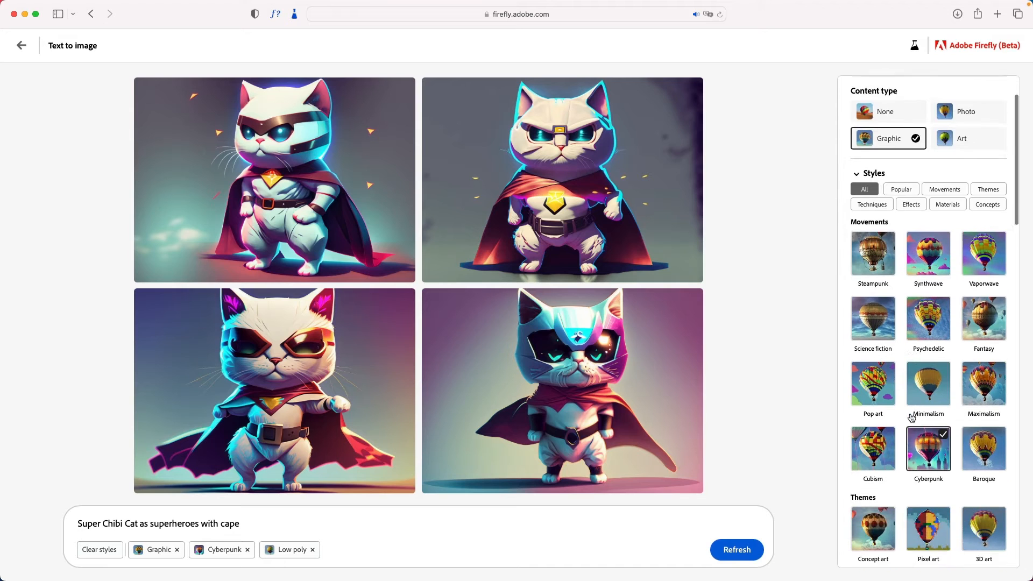
{"action": "scroll", "coordinate": [912, 417], "scroll_direction": "down", "scroll_amount": 4}
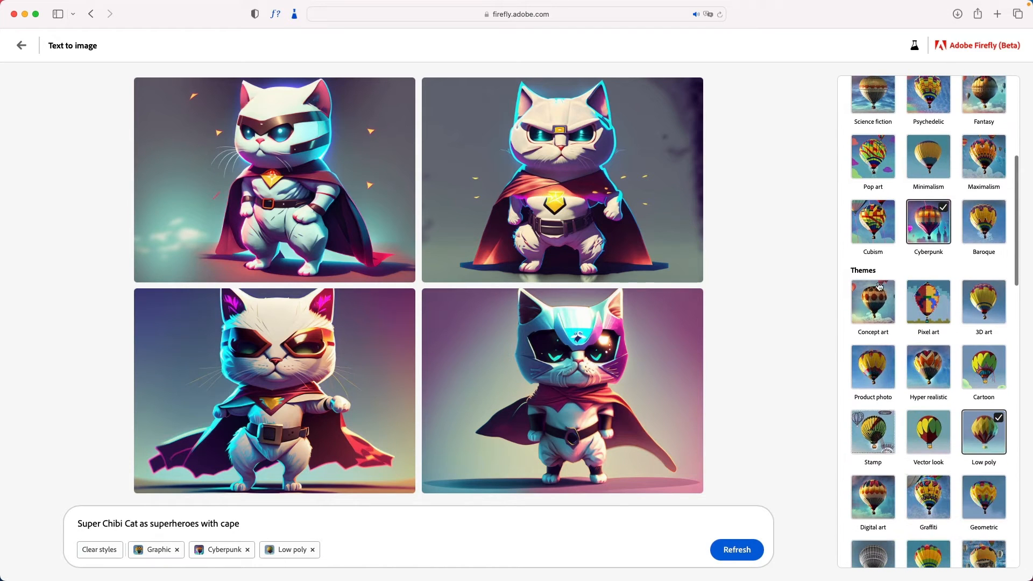
{"action": "left_click", "coordinate": [935, 423]}
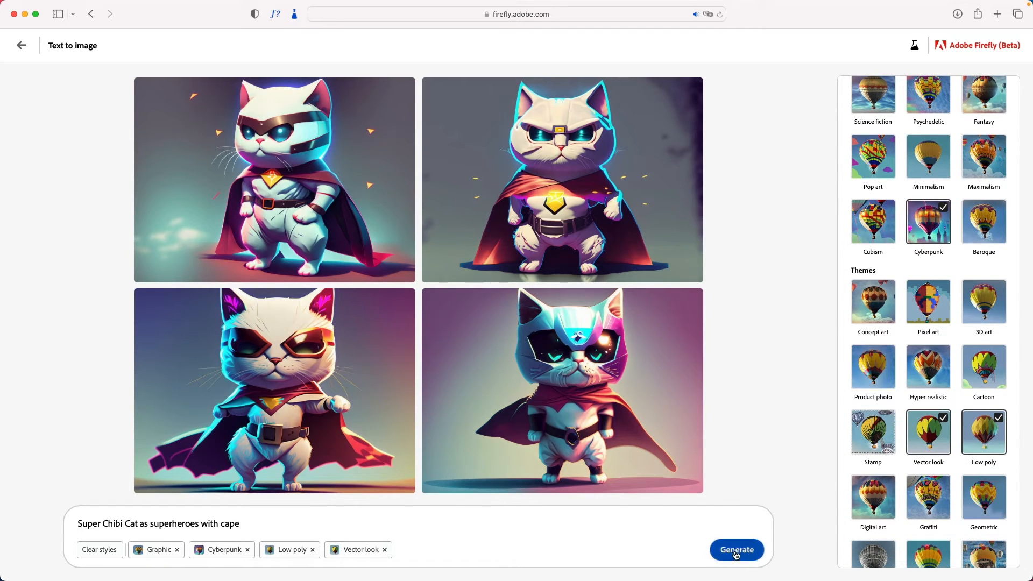
{"action": "left_click", "coordinate": [248, 550]}
{"action": "left_click", "coordinate": [247, 550]}
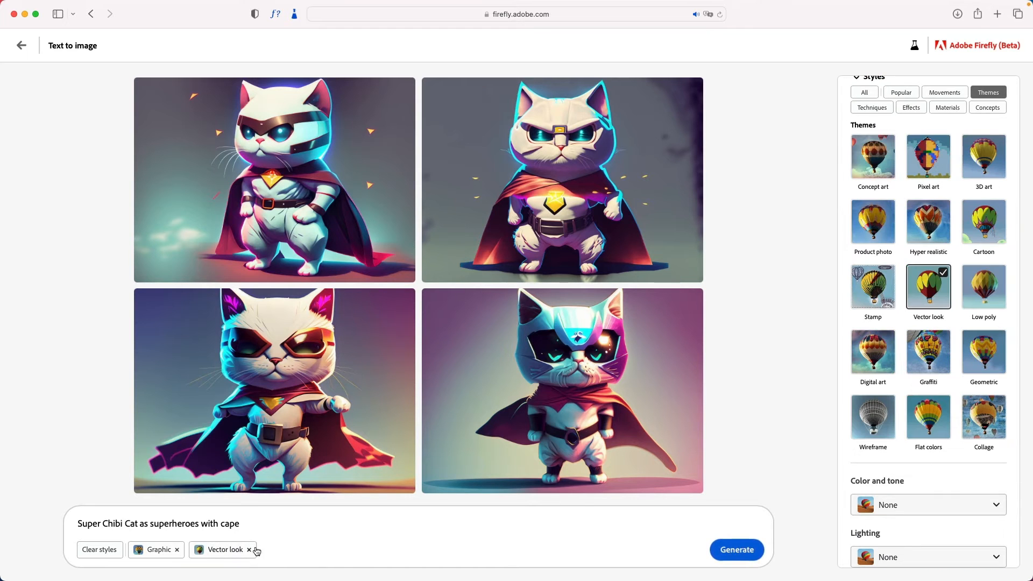
{"action": "left_click", "coordinate": [754, 557]}
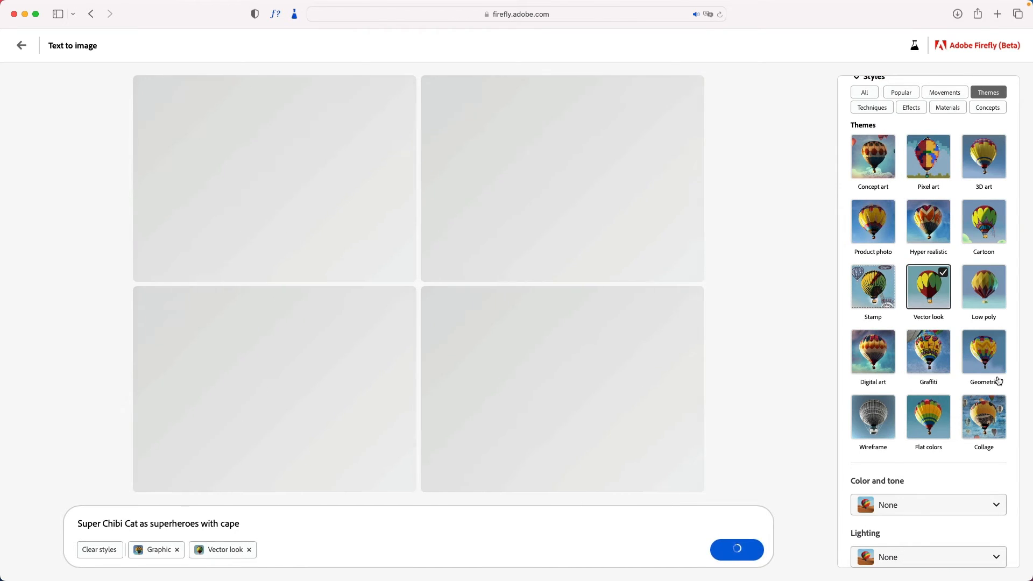
Examine the Vector look cat images and the available Color and tone and Lighting options
{"action": "scroll", "coordinate": [975, 375], "scroll_direction": "down", "scroll_amount": 3}
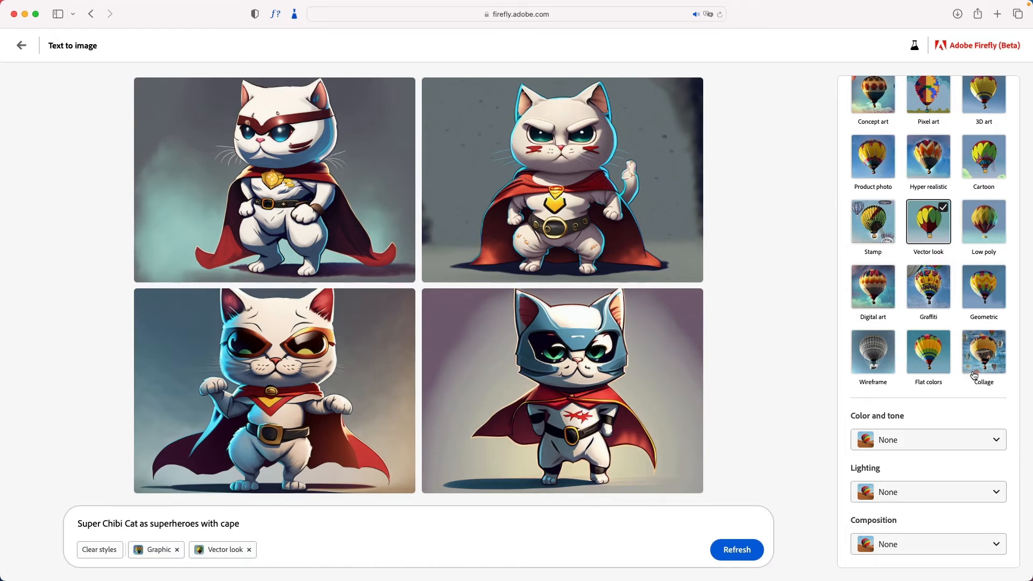
{"action": "scroll", "coordinate": [975, 375], "scroll_direction": "up", "scroll_amount": 10}
{"action": "scroll", "coordinate": [975, 375], "scroll_direction": "down", "scroll_amount": 4}
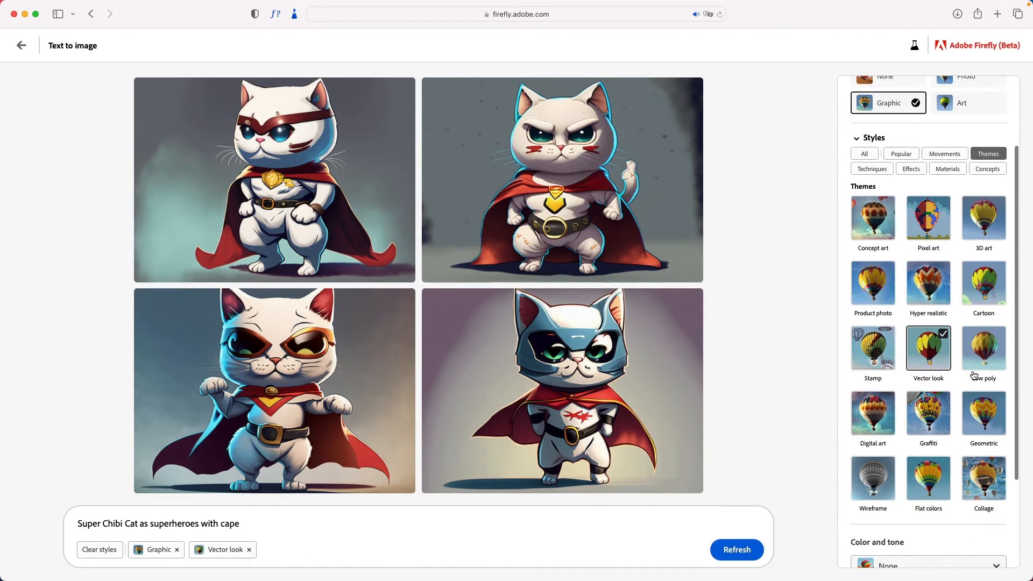
{"action": "scroll", "coordinate": [975, 375], "scroll_direction": "up", "scroll_amount": 3}
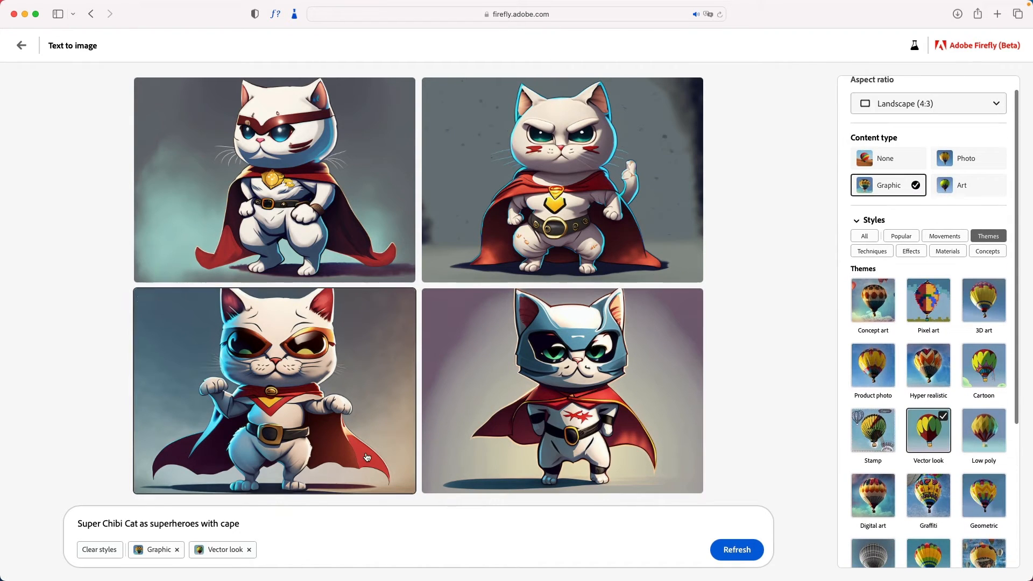
{"action": "mouse_move", "coordinate": [368, 457]}
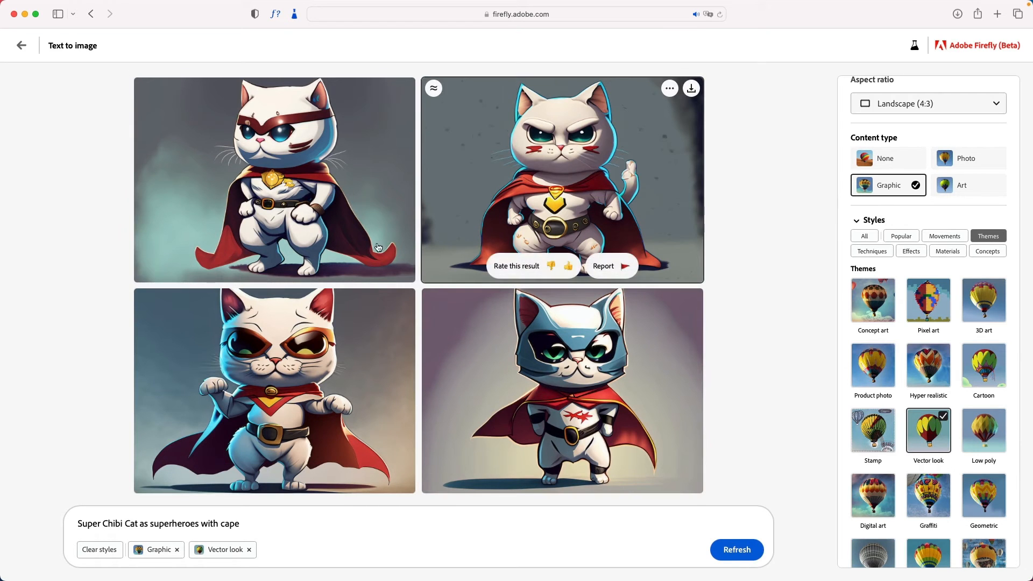
{"action": "mouse_move", "coordinate": [285, 243]}
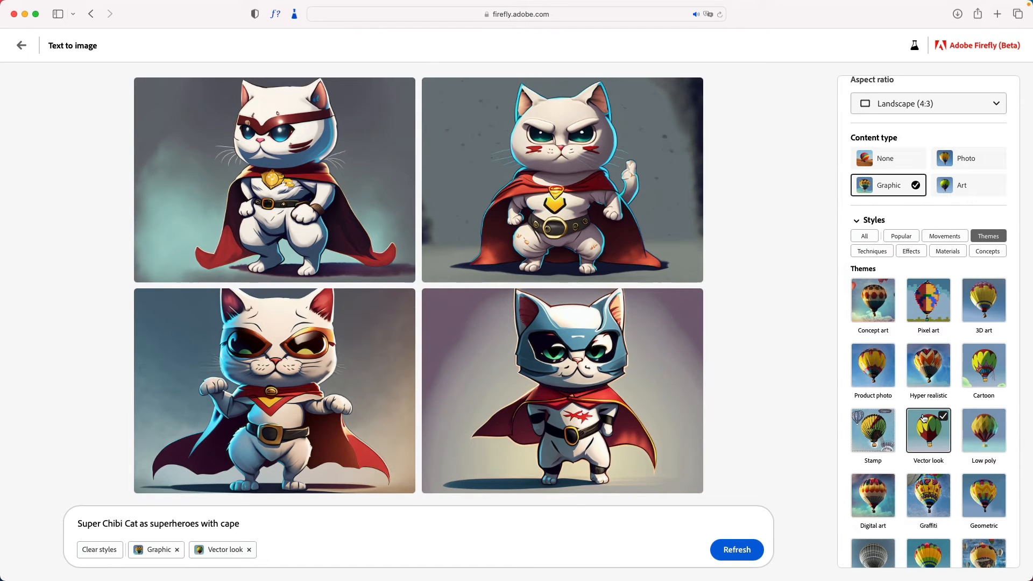
{"action": "scroll", "coordinate": [924, 418], "scroll_direction": "down", "scroll_amount": 5}
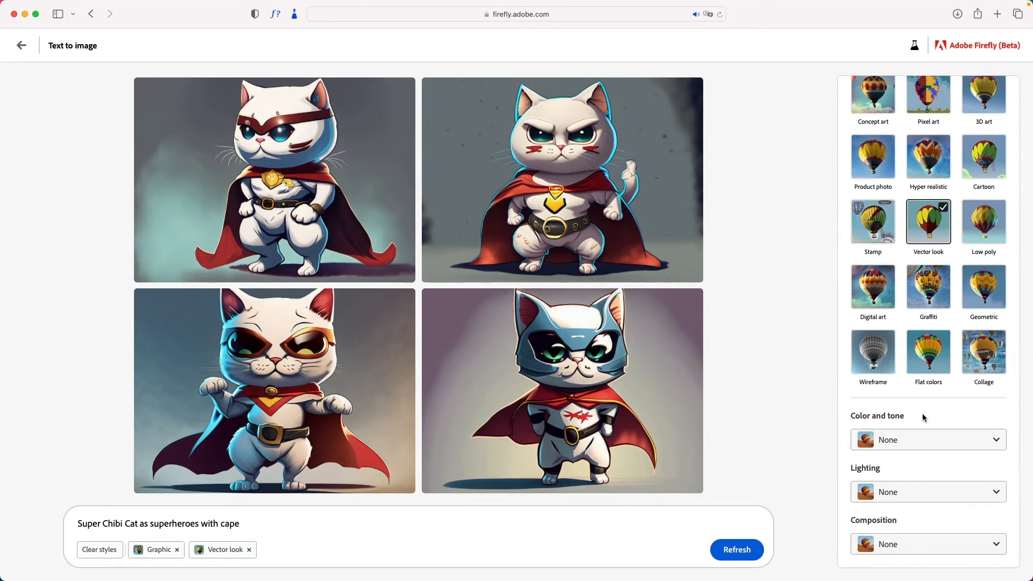
{"action": "left_click", "coordinate": [915, 440]}
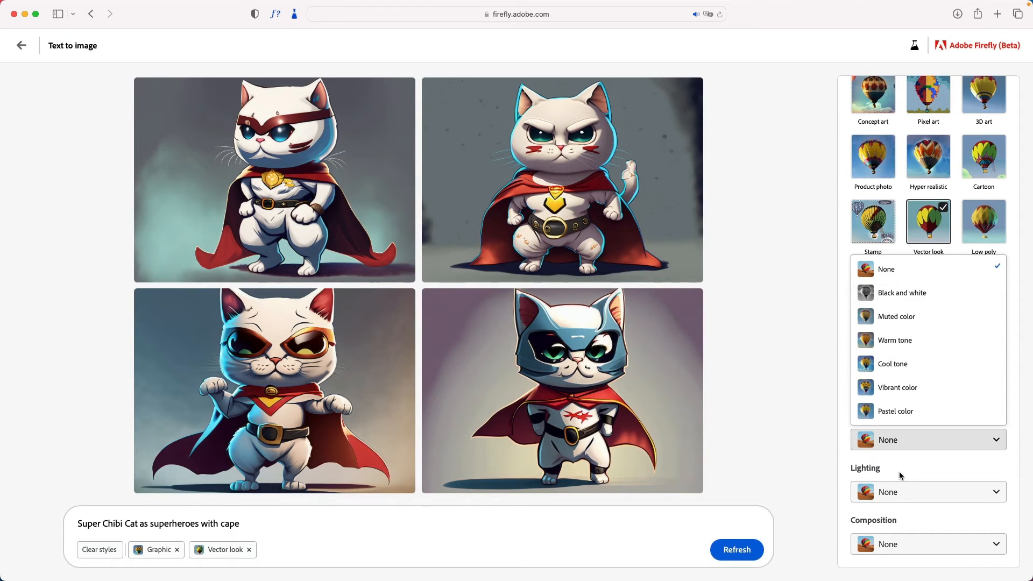
{"action": "left_click", "coordinate": [915, 492]}
{"action": "left_click", "coordinate": [915, 492]}
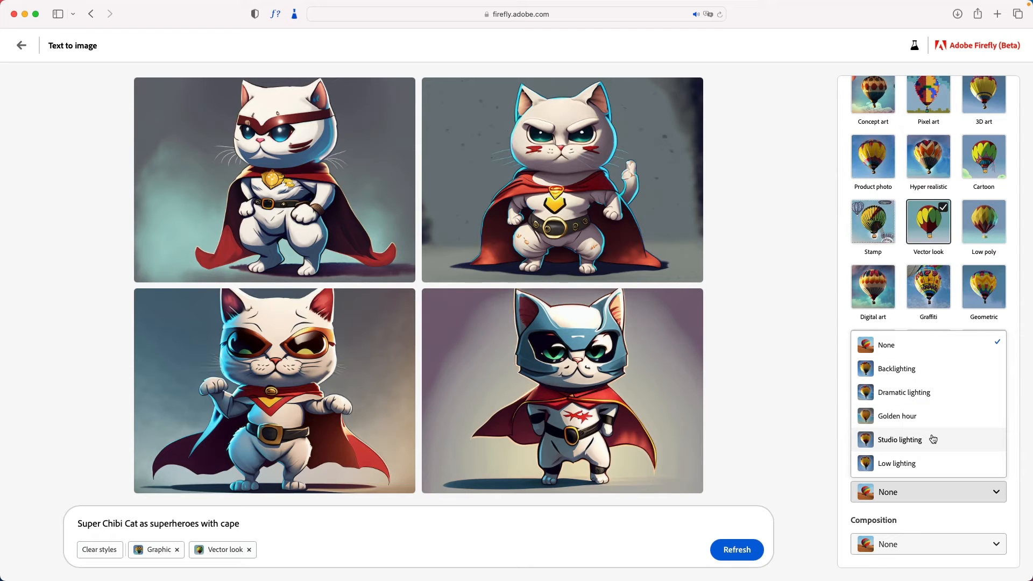
{"action": "left_click", "coordinate": [926, 526]}
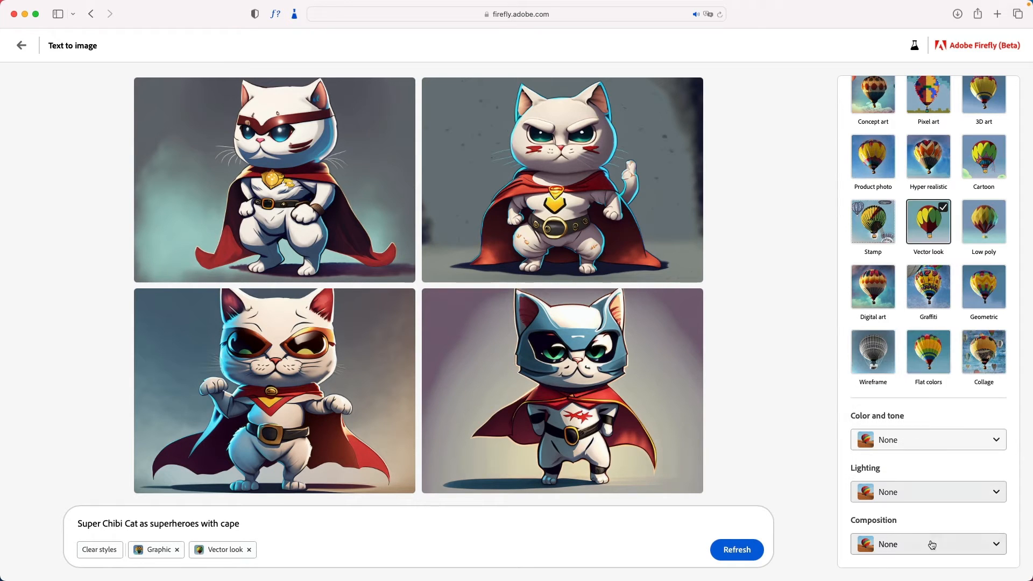
Set the composition to Macrophotography and generate the cat images with it
{"action": "left_click", "coordinate": [932, 546]}
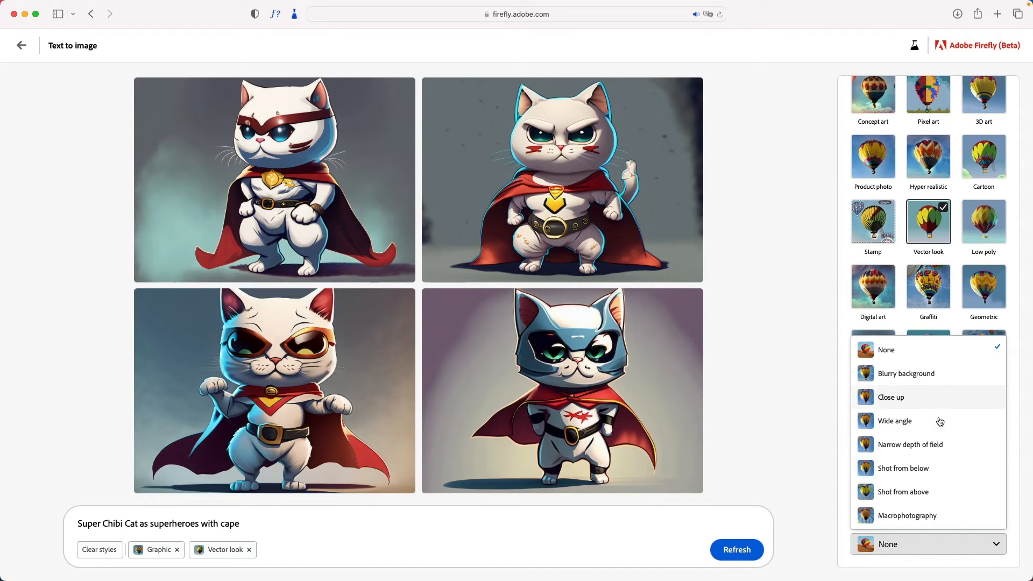
{"action": "left_click", "coordinate": [924, 518]}
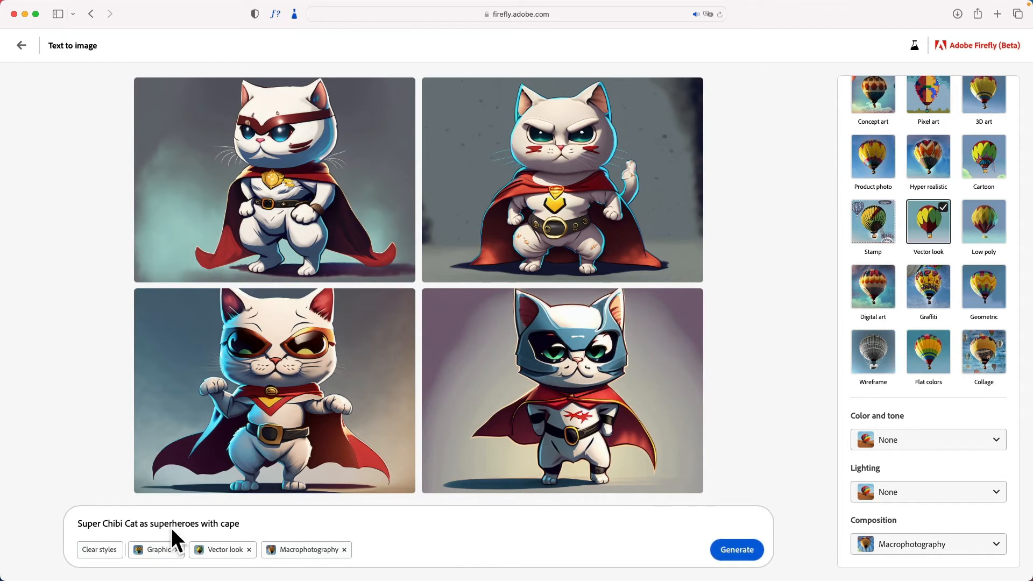
{"action": "left_click", "coordinate": [733, 557]}
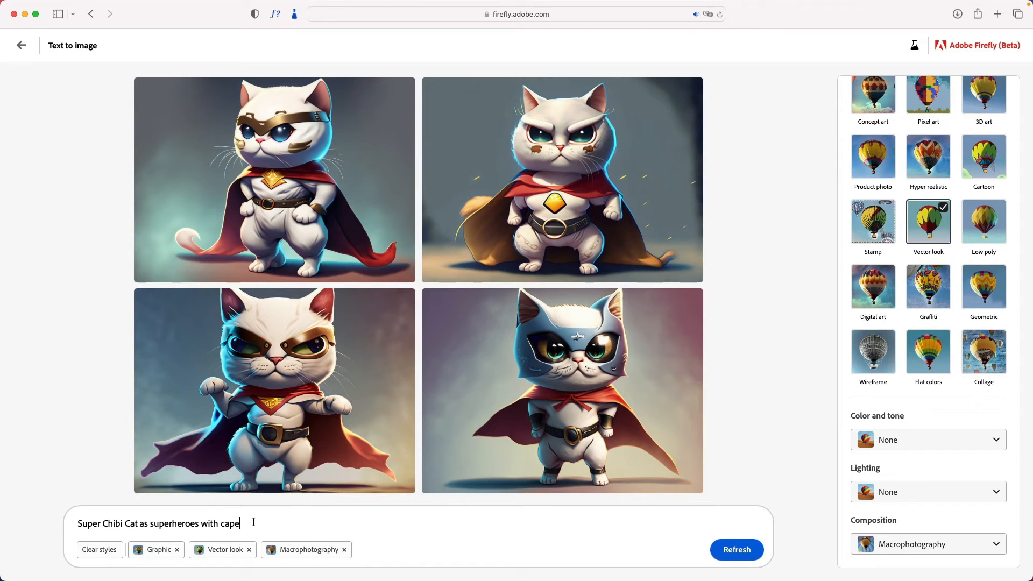
Remove the Macrophotography, Vector look and Graphic settings from the prompt
{"action": "left_click_drag", "start_coordinate": [254, 522], "coordinate": [69, 526]}
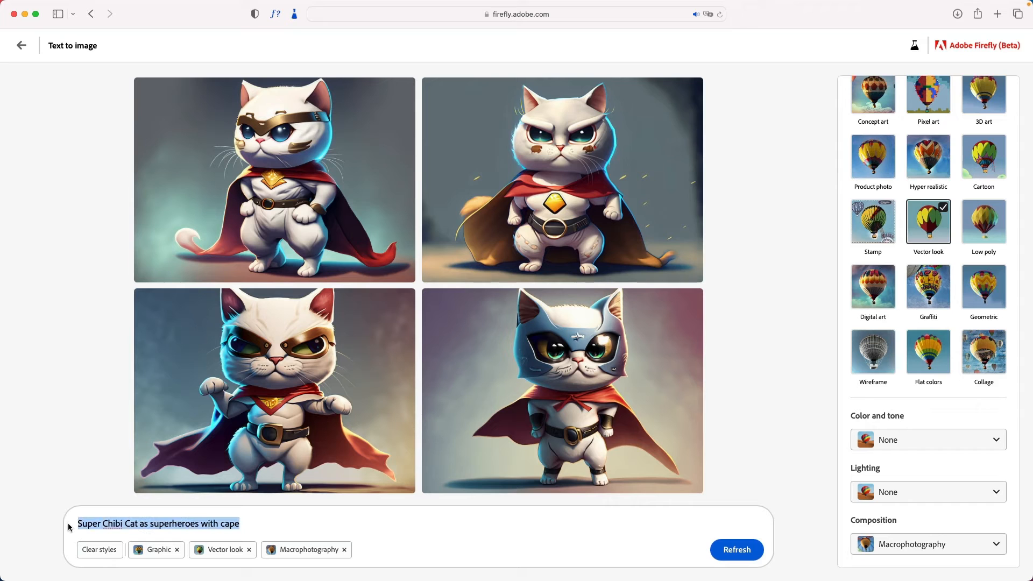
{"action": "left_click", "coordinate": [344, 550]}
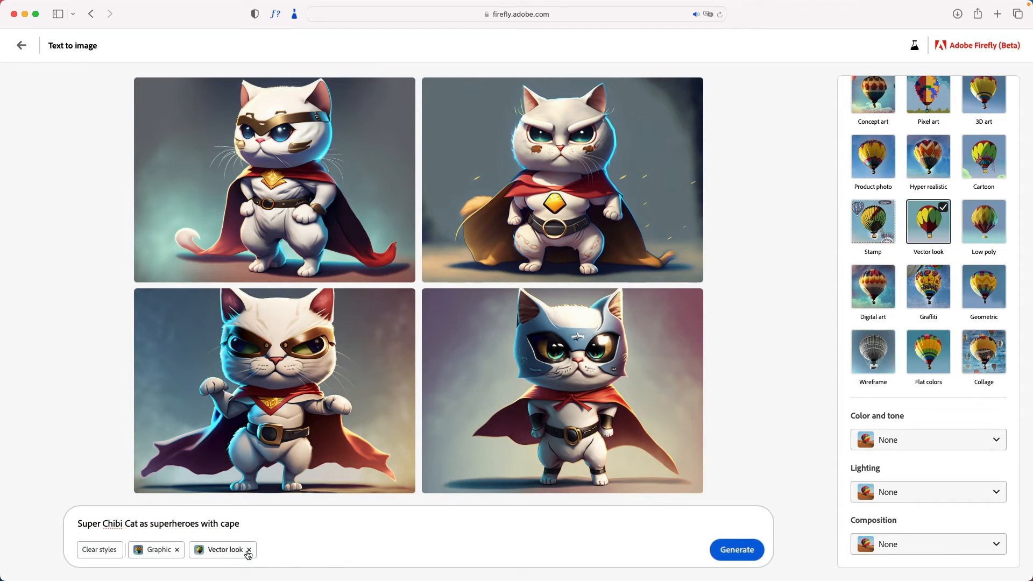
{"action": "left_click", "coordinate": [249, 550]}
{"action": "left_click", "coordinate": [177, 549]}
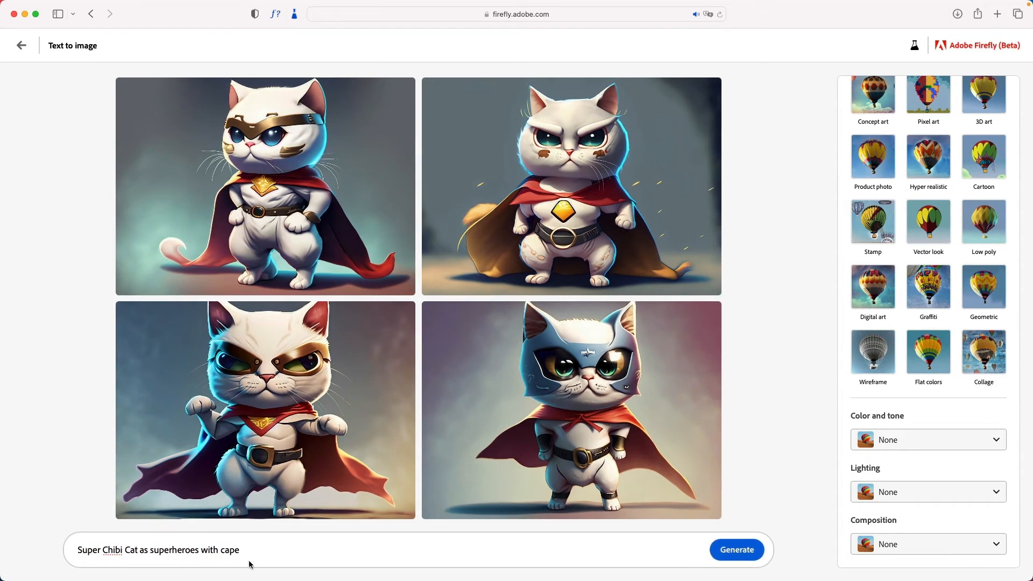
Replace the prompt with "Modern living room, fireplace, leather and wood" and generate the images
{"action": "left_click_drag", "start_coordinate": [242, 550], "coordinate": [68, 550]}
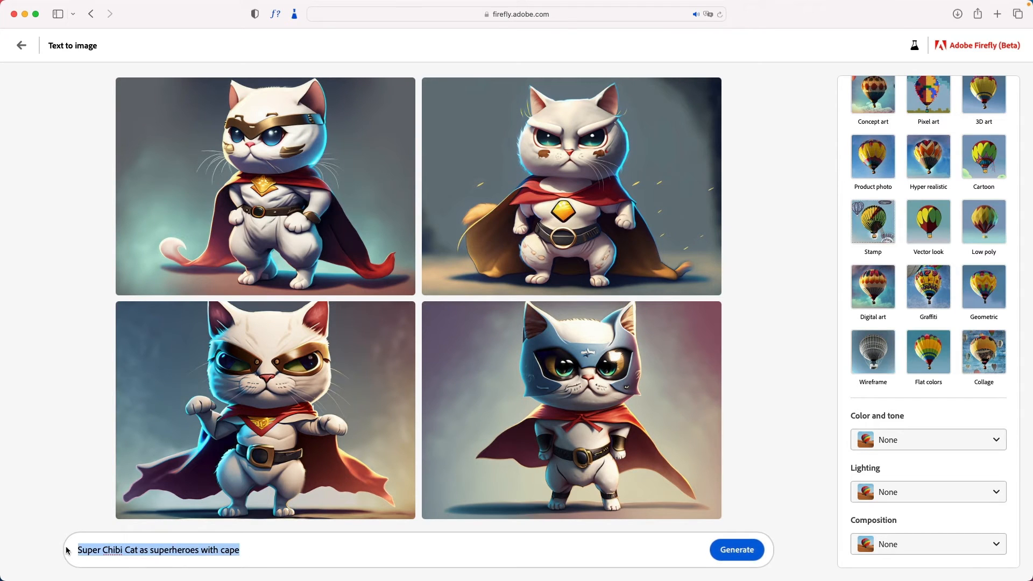
{"action": "type", "text": "Modern"}
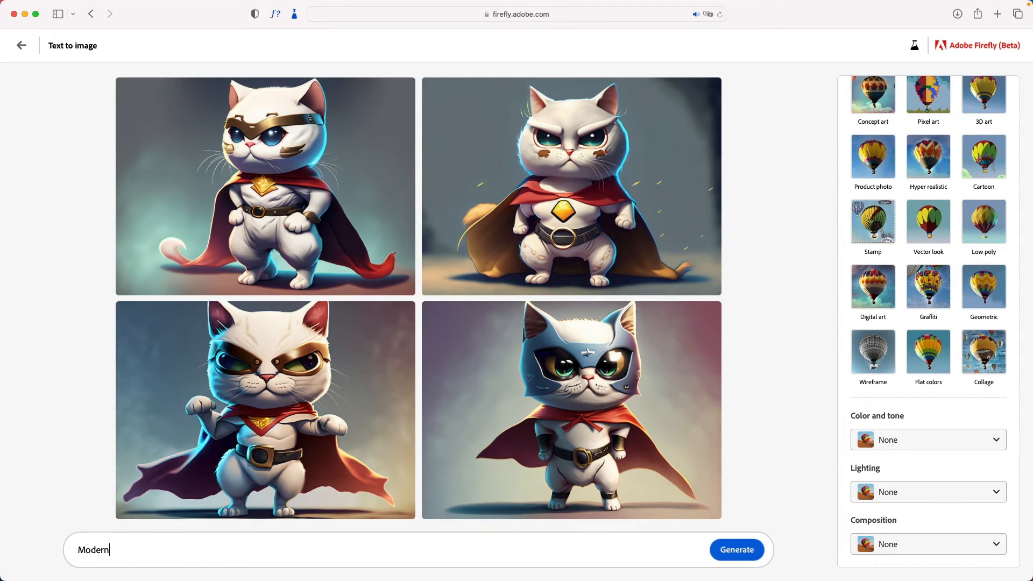
{"action": "type", "text": " living room, fireplace, leathe"}
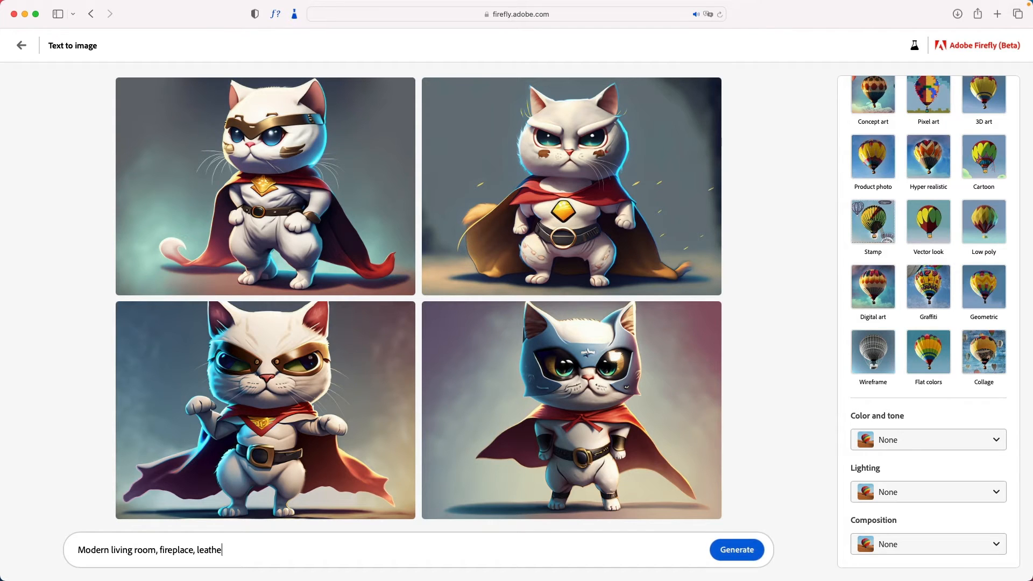
{"action": "type", "text": "r and wood"}
{"action": "left_click", "coordinate": [738, 549]}
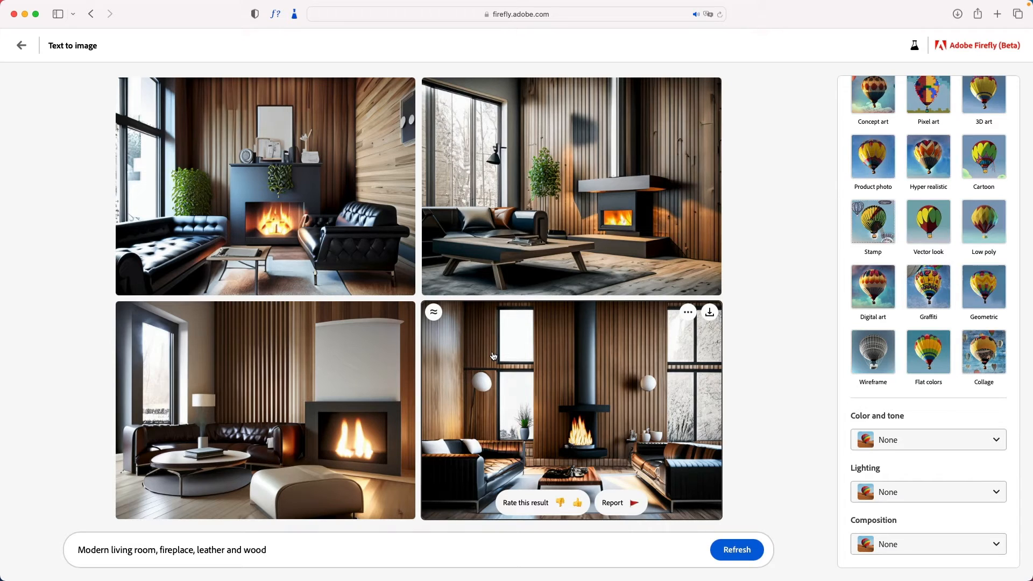
Set the content type of the living room images to Photo and inspect the regenerated results
{"action": "scroll", "coordinate": [948, 293], "scroll_direction": "up", "scroll_amount": 5}
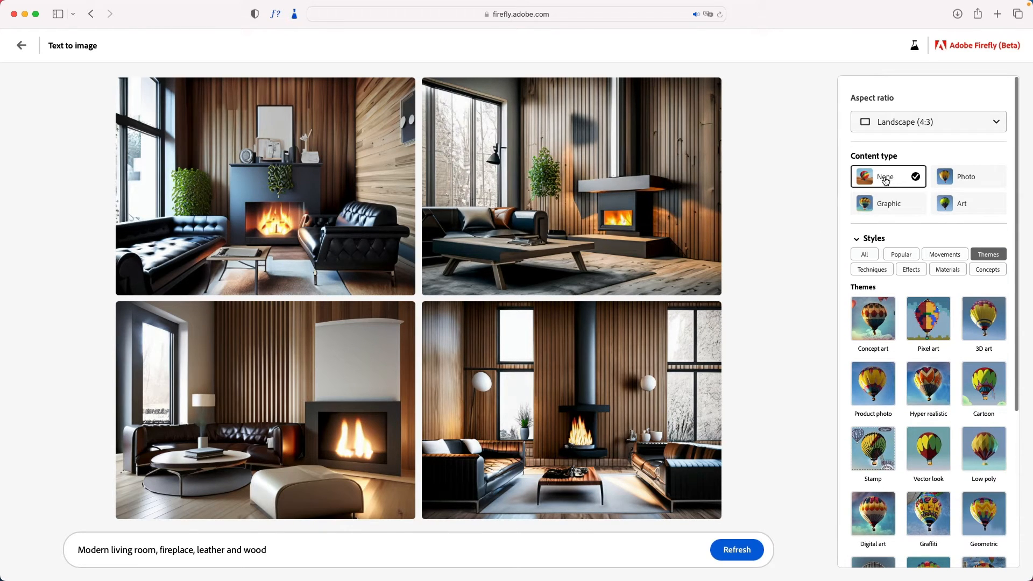
{"action": "left_click", "coordinate": [966, 176]}
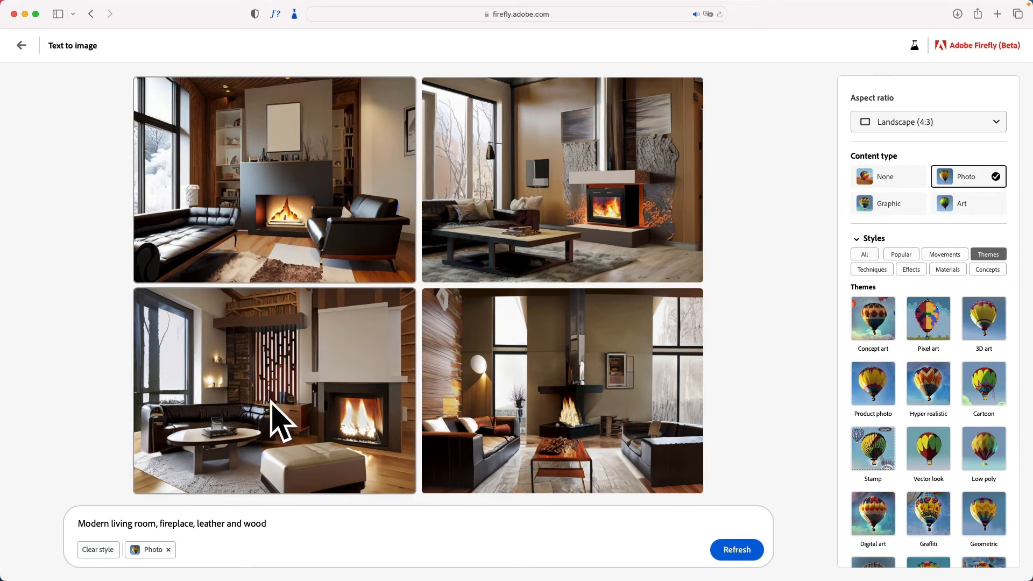
{"action": "mouse_move", "coordinate": [286, 224]}
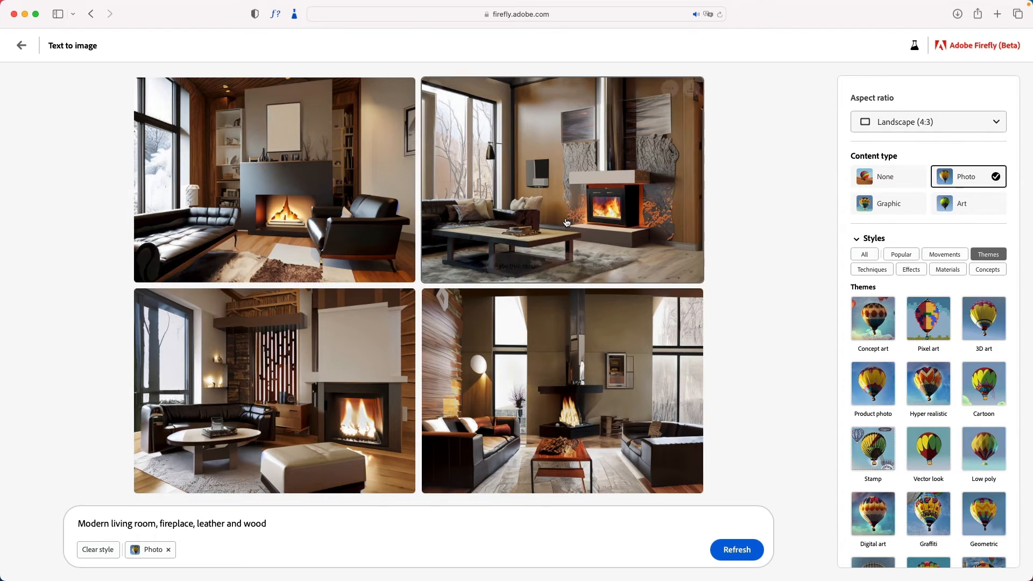
{"action": "mouse_move", "coordinate": [587, 186]}
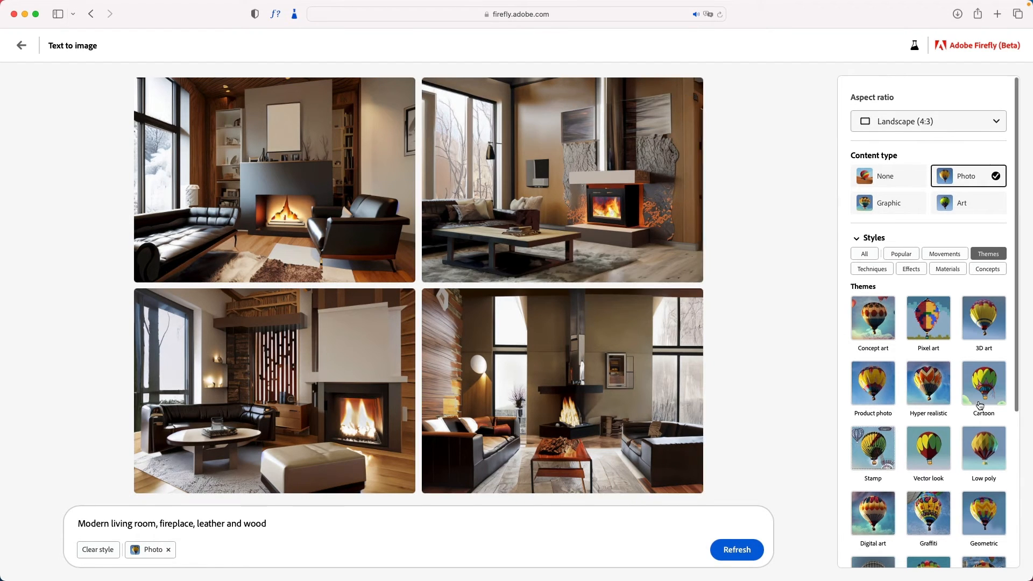
Set the lighting to Studio lighting and the composition to Wide angle, and generate the living room images
{"action": "scroll", "coordinate": [974, 395], "scroll_direction": "down", "scroll_amount": 5}
{"action": "left_click", "coordinate": [955, 502]}
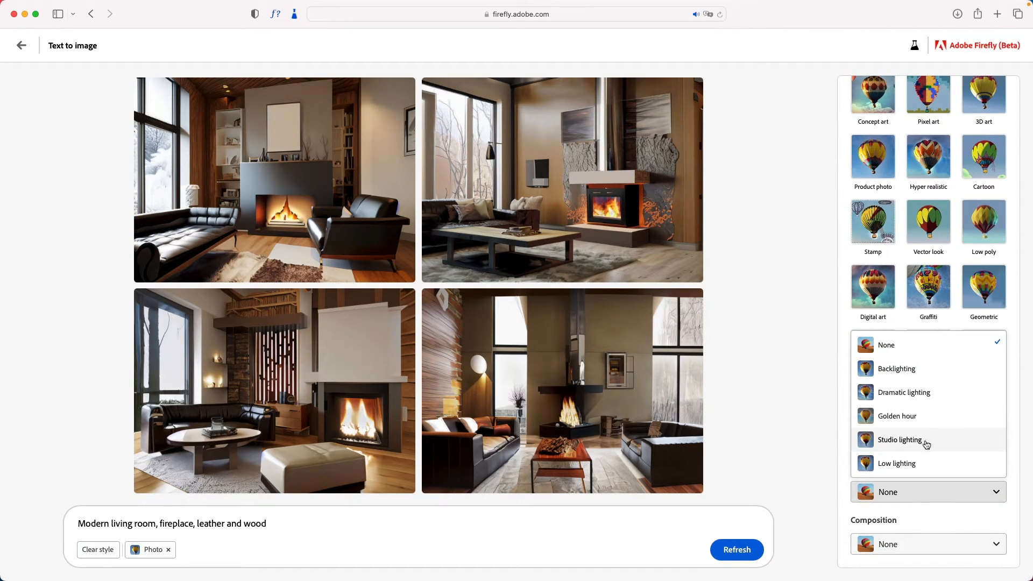
{"action": "left_click", "coordinate": [927, 444]}
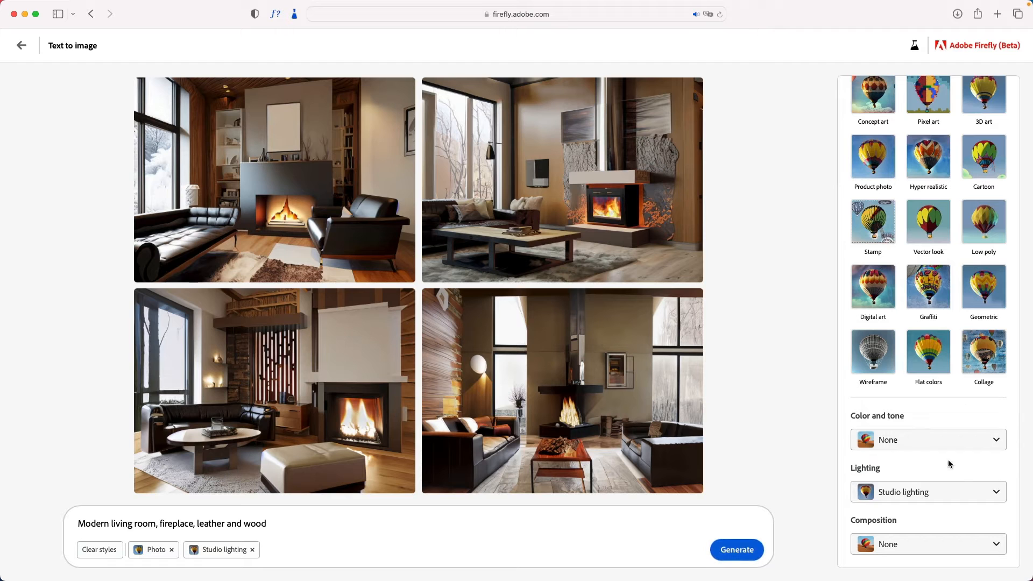
{"action": "left_click", "coordinate": [926, 553]}
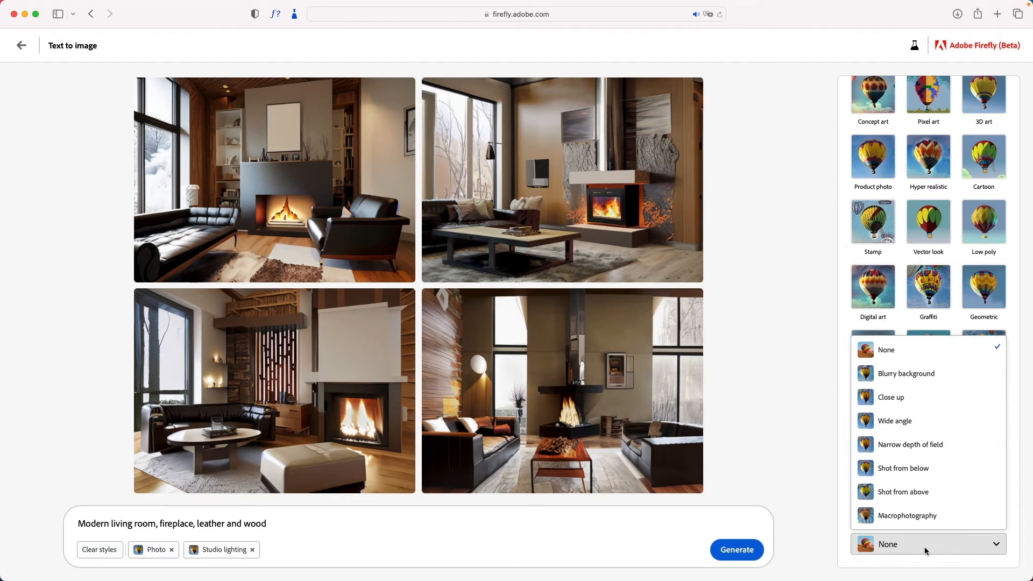
{"action": "left_click", "coordinate": [931, 425]}
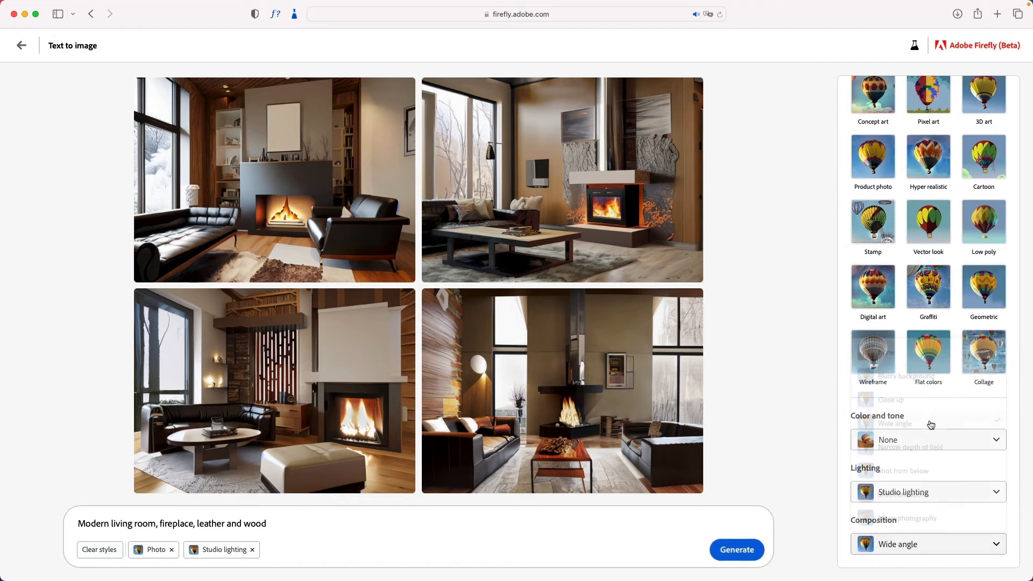
{"action": "left_click", "coordinate": [741, 551]}
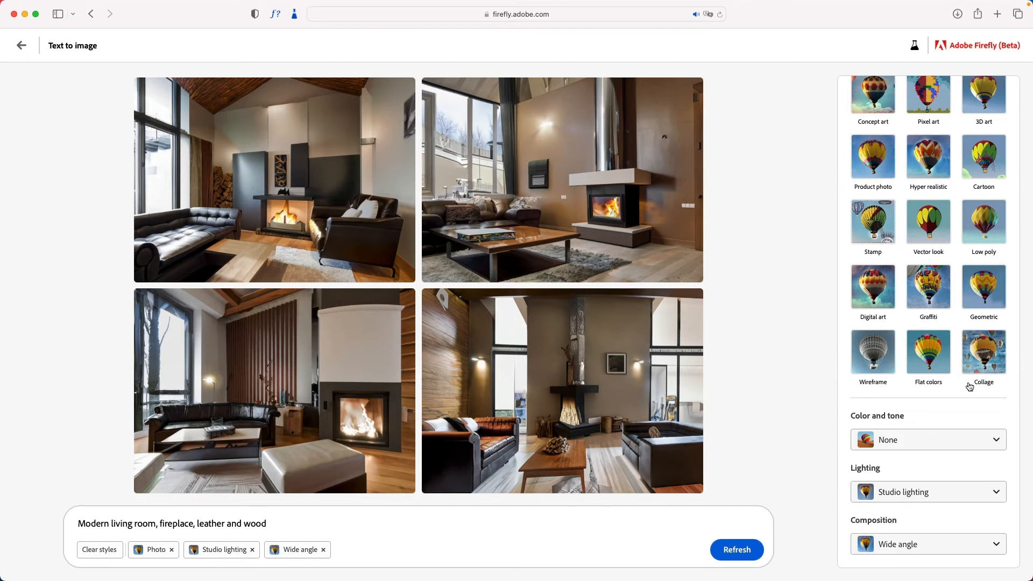
Generate images similar to the living room that has a tall metal flue above its fireplace
{"action": "scroll", "coordinate": [976, 338], "scroll_direction": "down", "scroll_amount": 1}
{"action": "scroll", "coordinate": [968, 385], "scroll_direction": "up", "scroll_amount": 5}
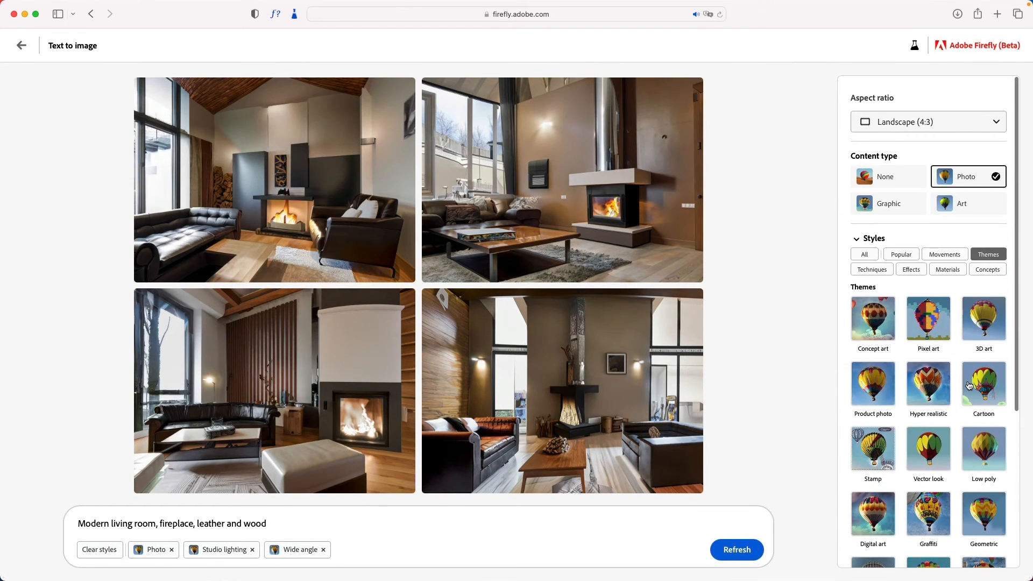
{"action": "scroll", "coordinate": [967, 385], "scroll_direction": "down", "scroll_amount": 3}
{"action": "scroll", "coordinate": [965, 384], "scroll_direction": "down", "scroll_amount": 1}
{"action": "scroll", "coordinate": [947, 425], "scroll_direction": "up", "scroll_amount": 4}
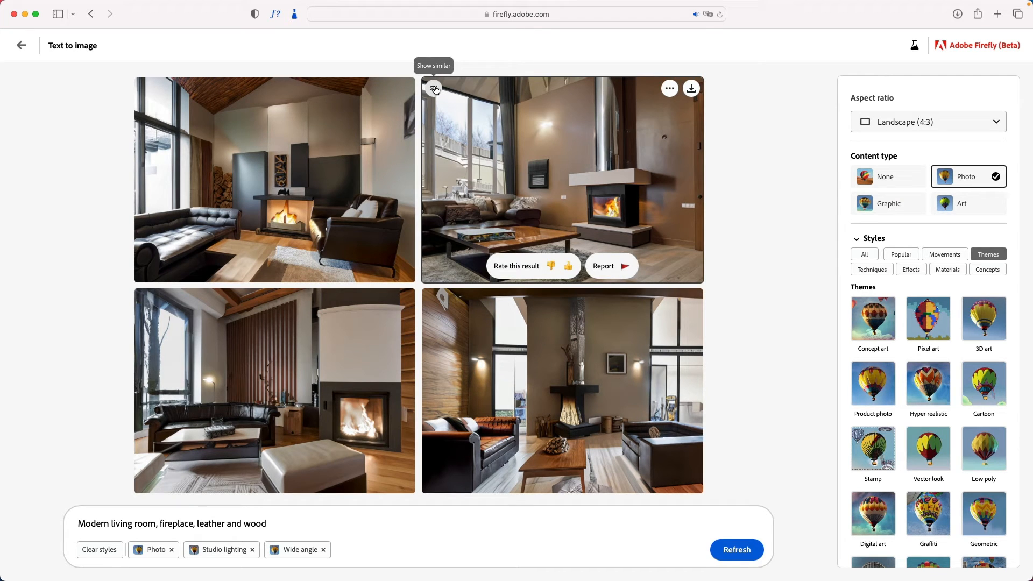
{"action": "left_click", "coordinate": [434, 89]}
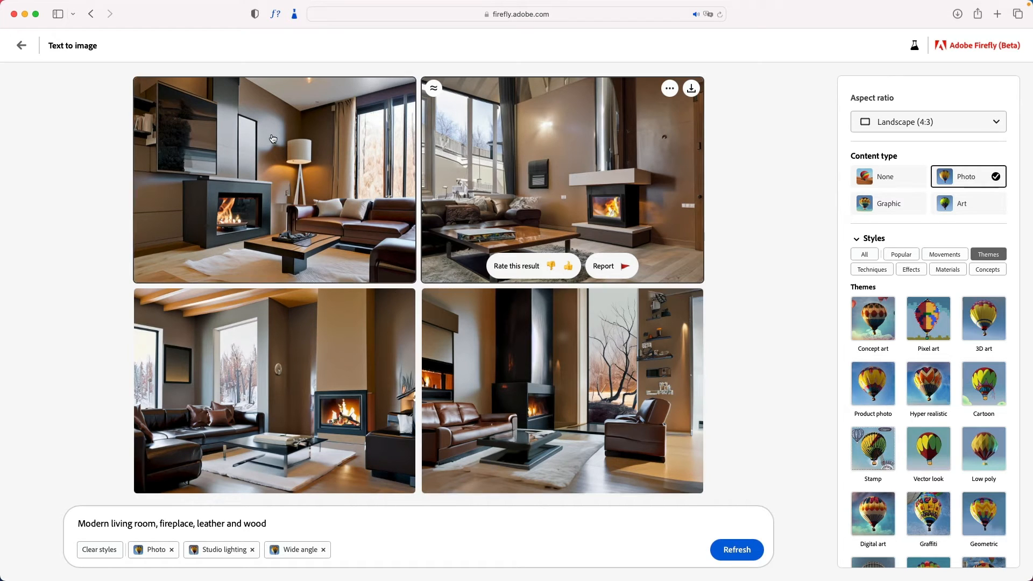
Use the living room image with the floor lamp as reference image and shift its influence most of the way towards Prompt
{"action": "left_click", "coordinate": [381, 91]}
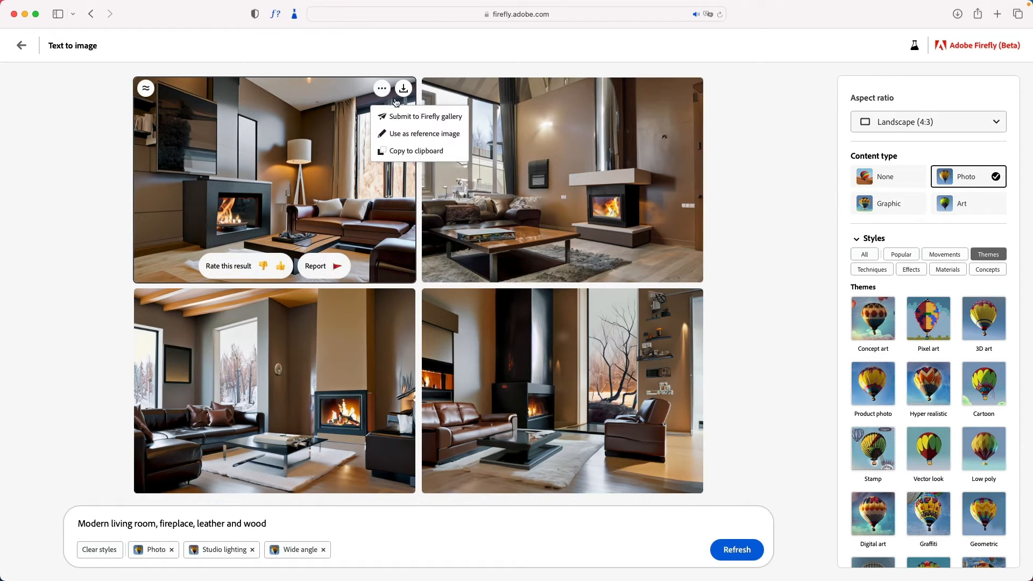
{"action": "left_click", "coordinate": [408, 135]}
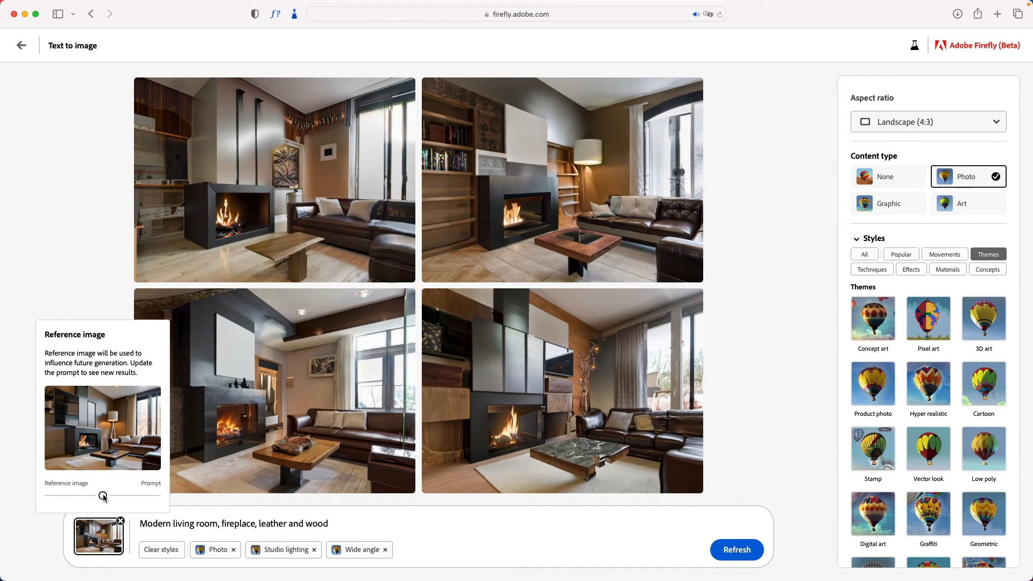
{"action": "left_click_drag", "start_coordinate": [104, 497], "coordinate": [141, 499]}
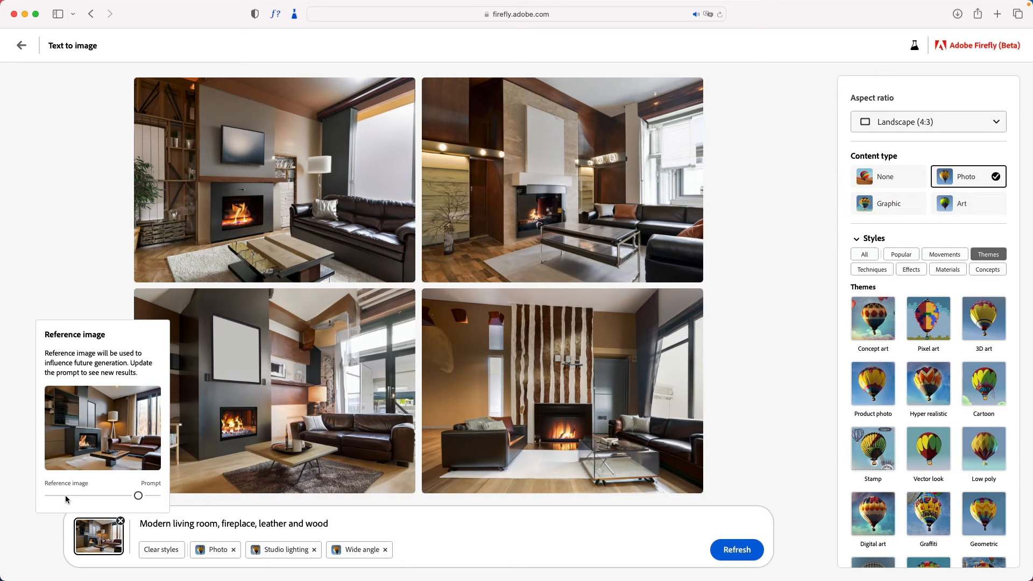
{"action": "left_click", "coordinate": [104, 286]}
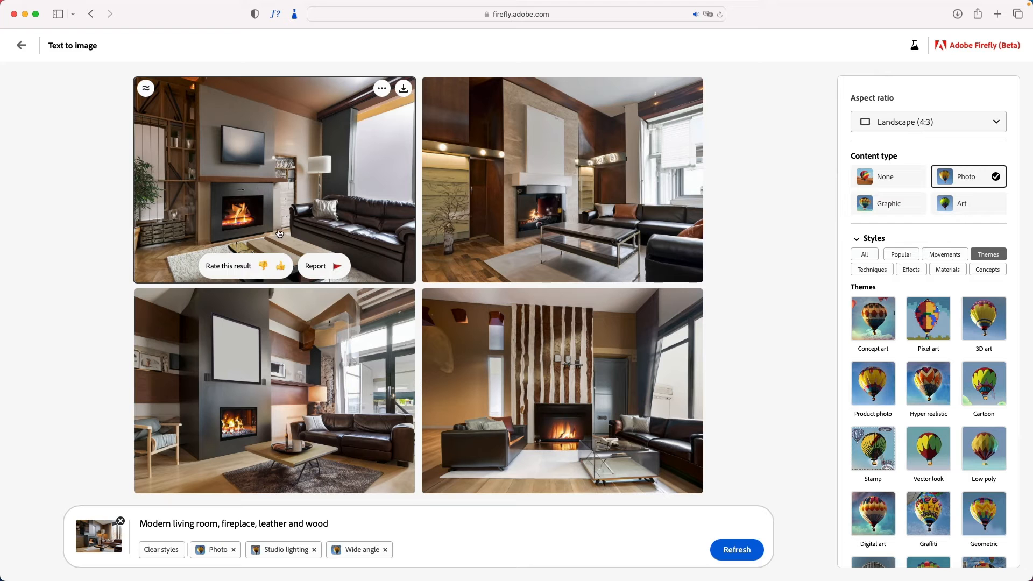
Download the living room image with the wall-mounted TV above the fireplace, view it full size and close it
{"action": "left_click", "coordinate": [404, 90]}
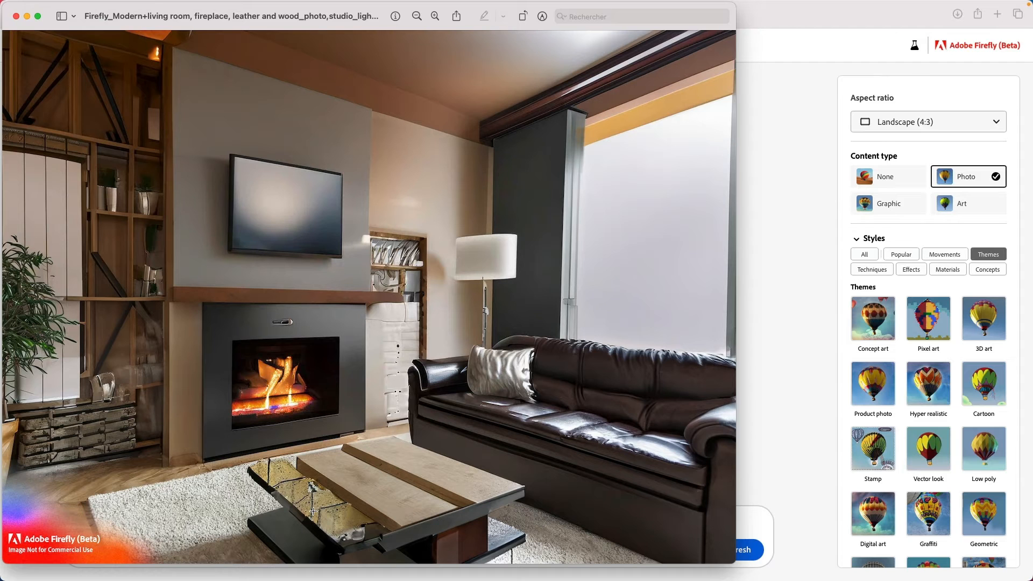
{"action": "left_click", "coordinate": [16, 16]}
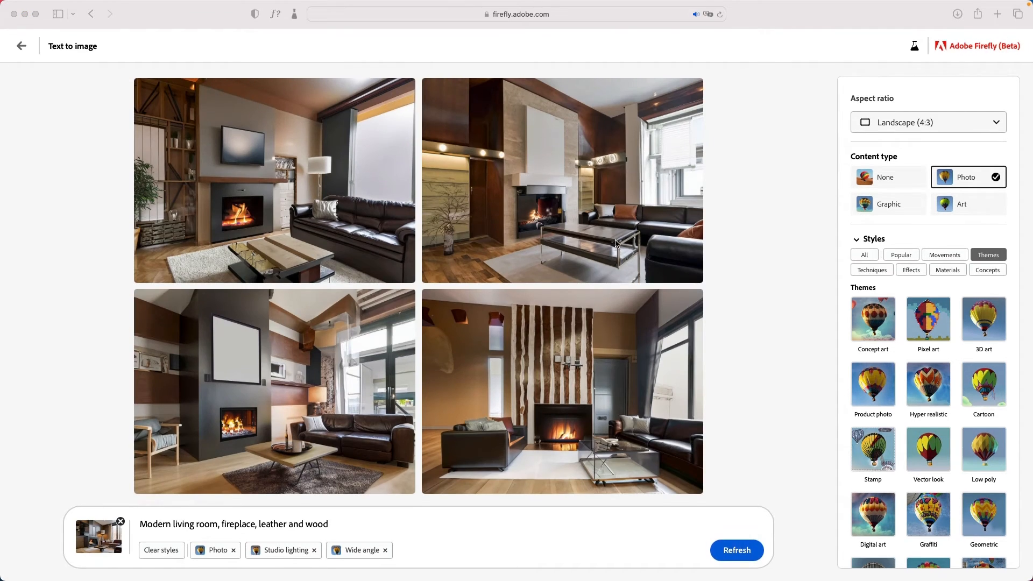
Clear all styles, replace the prompt with "A mouth watering close up Mojito on a beach" and generate the images
{"action": "left_click", "coordinate": [385, 551]}
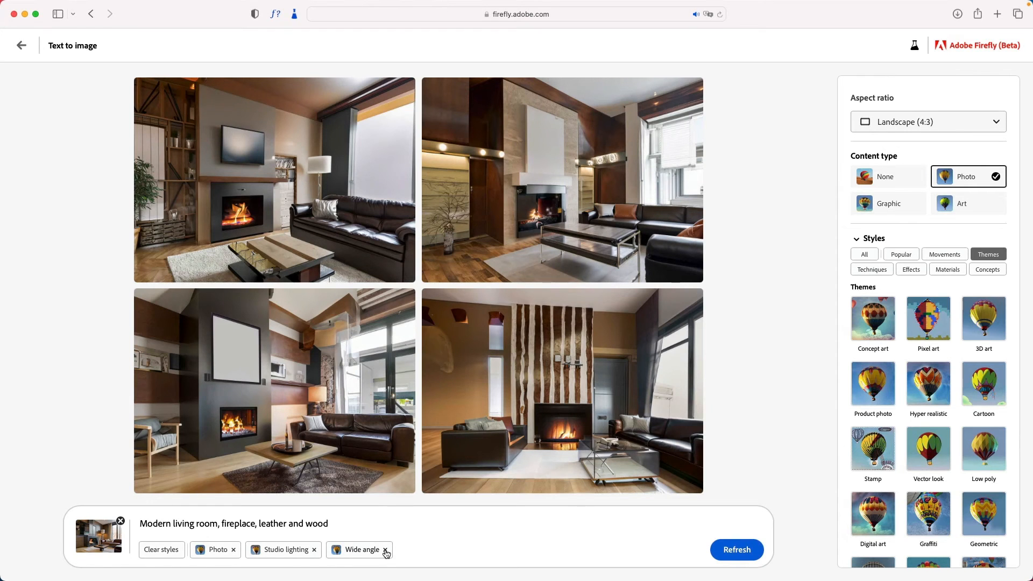
{"action": "left_click", "coordinate": [169, 551]}
{"action": "left_click_drag", "start_coordinate": [357, 535], "coordinate": [107, 534]}
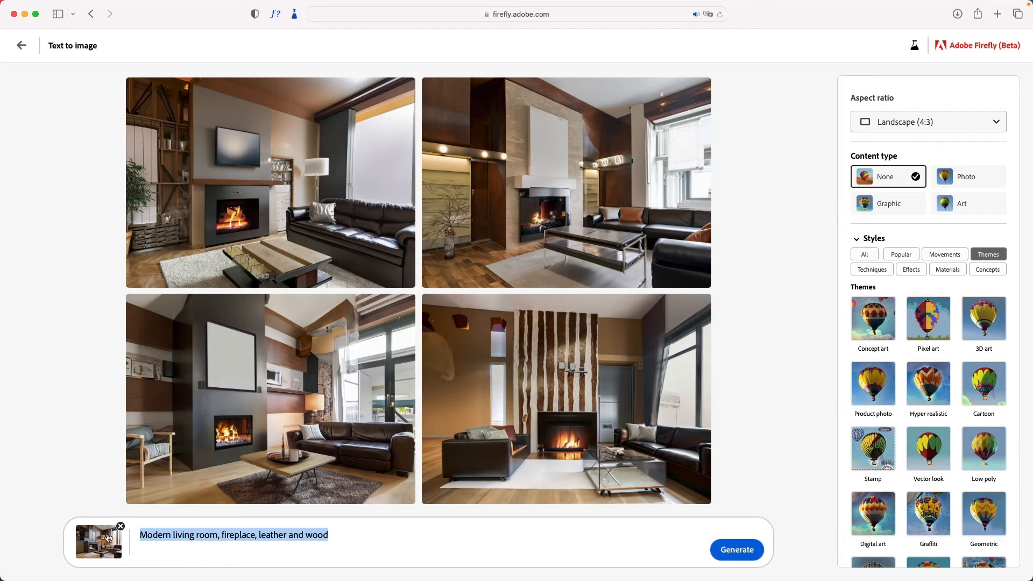
{"action": "key", "text": "BackSpace"}
{"action": "type", "text": "A mouth"}
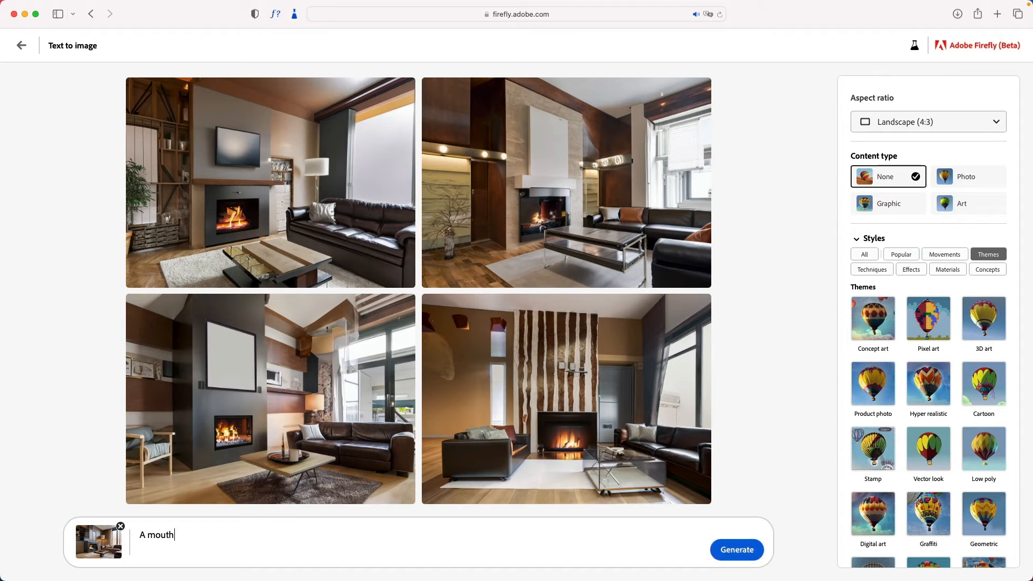
{"action": "type", "text": " watering close up Mojito"}
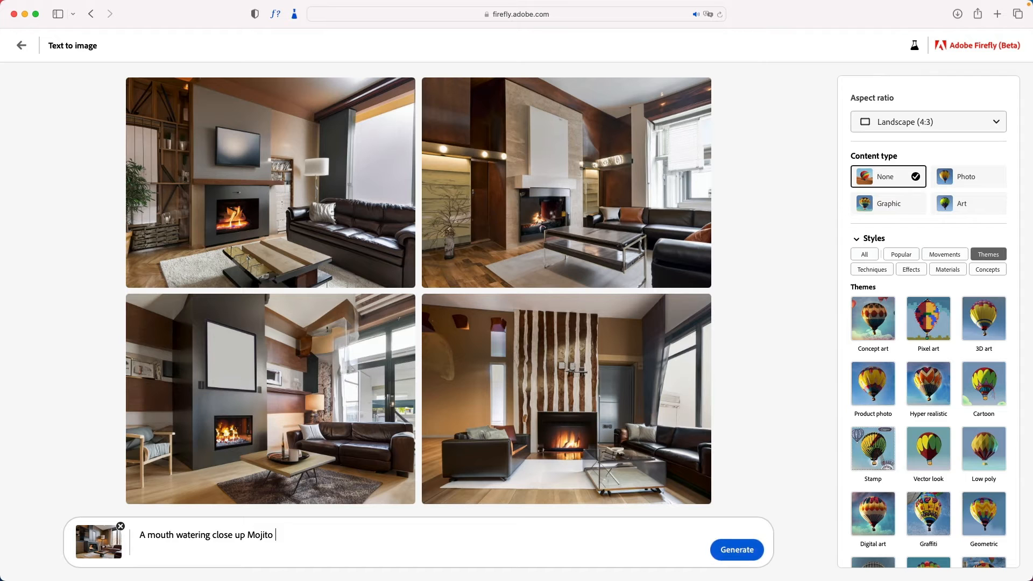
{"action": "type", "text": "  on a beach"}
{"action": "key", "text": "Return"}
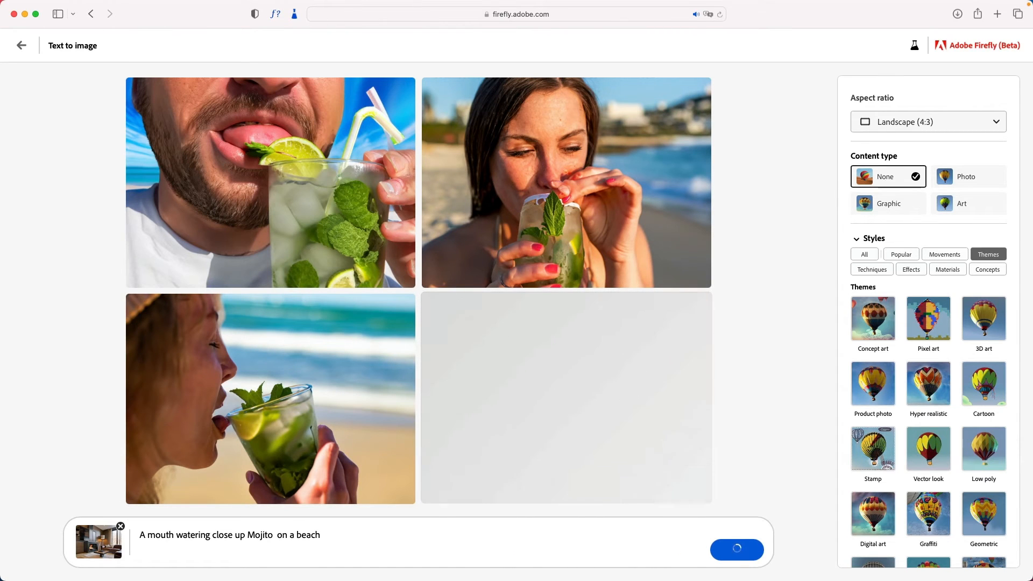
Shorten the prompt to "a Mojito on a beach", generate the images and inspect the results
{"action": "left_click", "coordinate": [169, 536]}
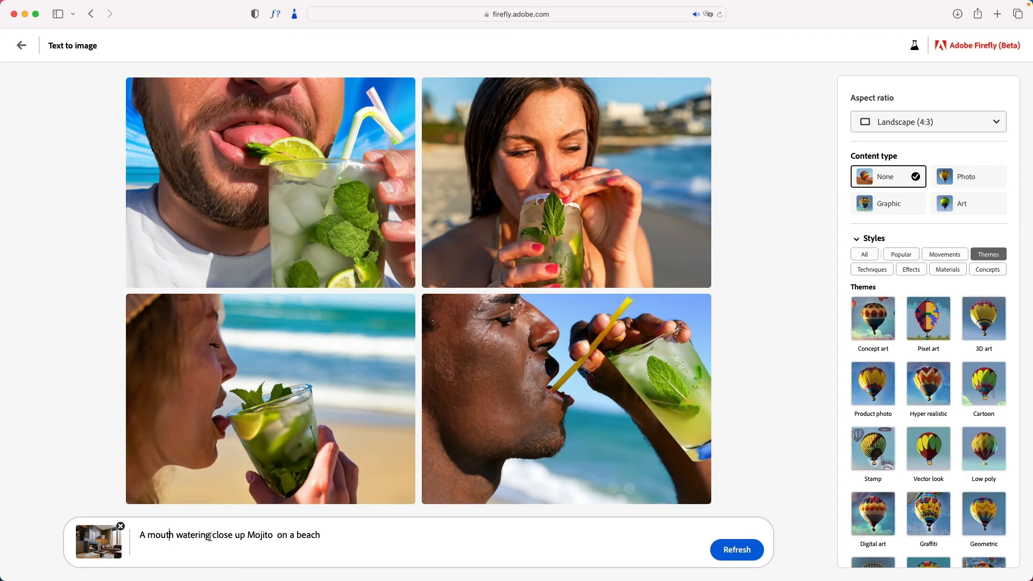
{"action": "left_click_drag", "start_coordinate": [209, 535], "coordinate": [135, 536]}
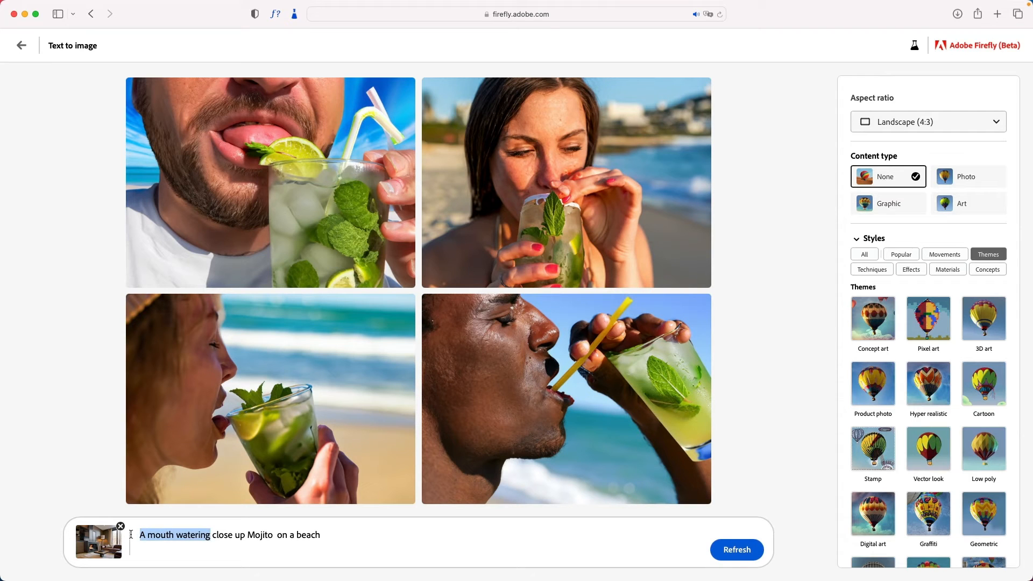
{"action": "left_click_drag", "start_coordinate": [245, 536], "coordinate": [134, 536]}
{"action": "key", "text": "BackSpace"}
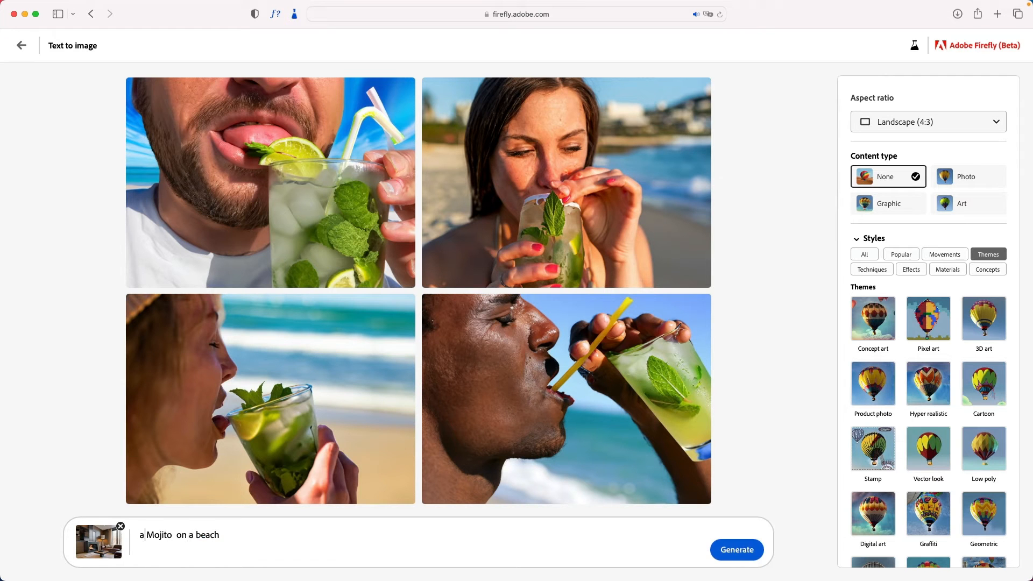
{"action": "type", "text": "a"}
{"action": "key", "text": "Return"}
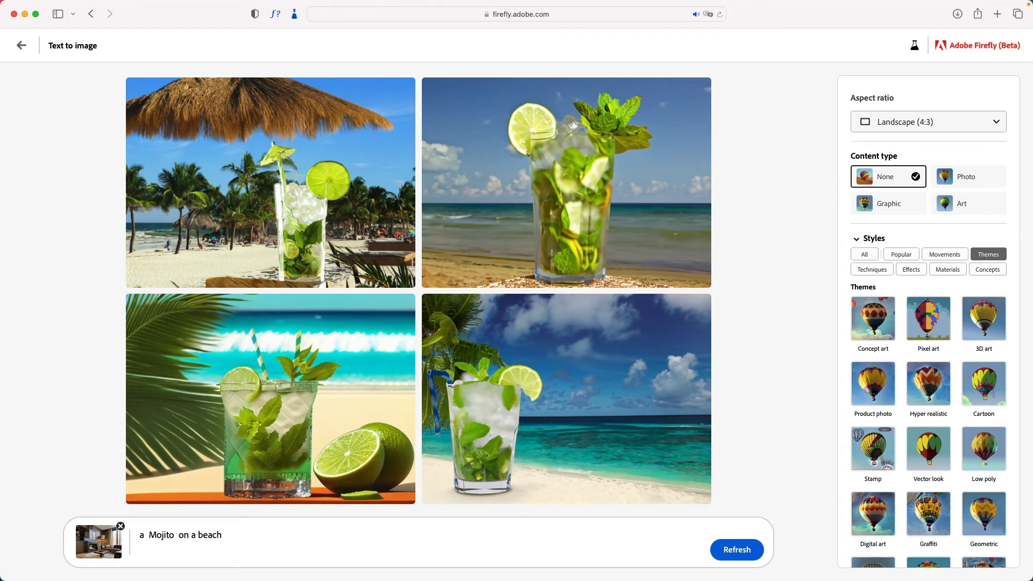
{"action": "mouse_move", "coordinate": [378, 199]}
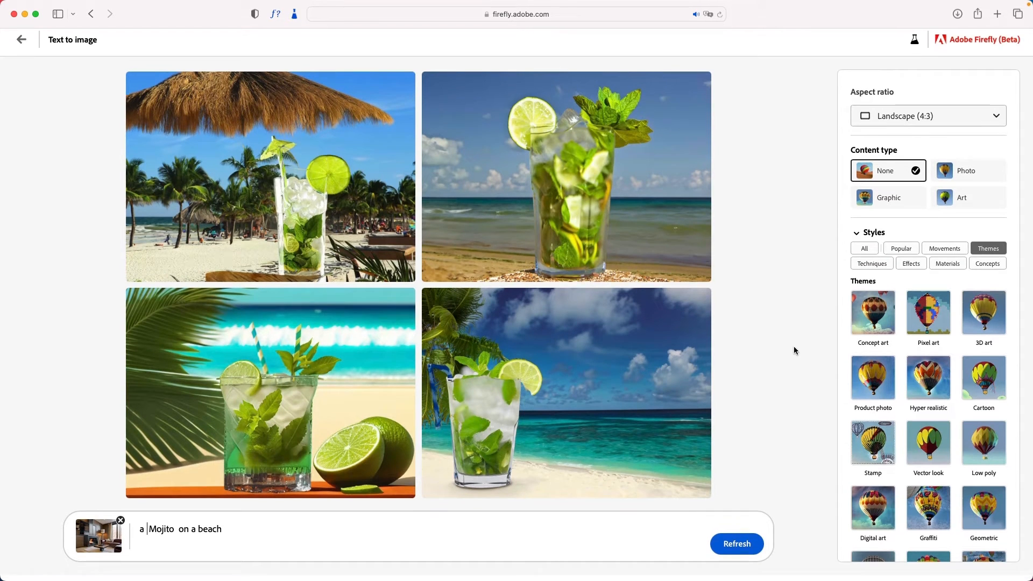
{"action": "mouse_move", "coordinate": [659, 356]}
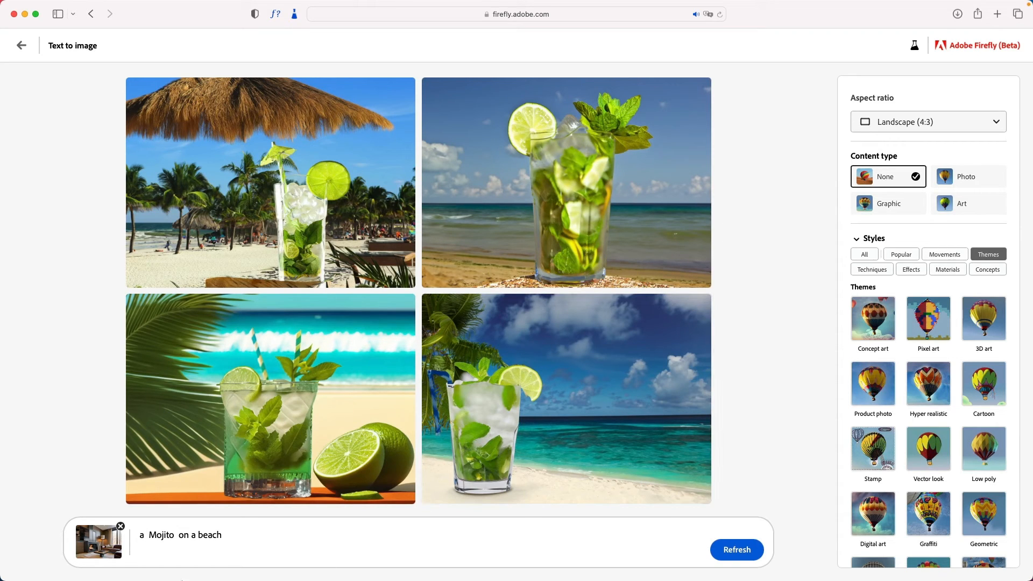
Replace the prompt with "Mario Bros eating a mushroom", generate the images and inspect the results
{"action": "left_click_drag", "start_coordinate": [289, 537], "coordinate": [111, 535]}
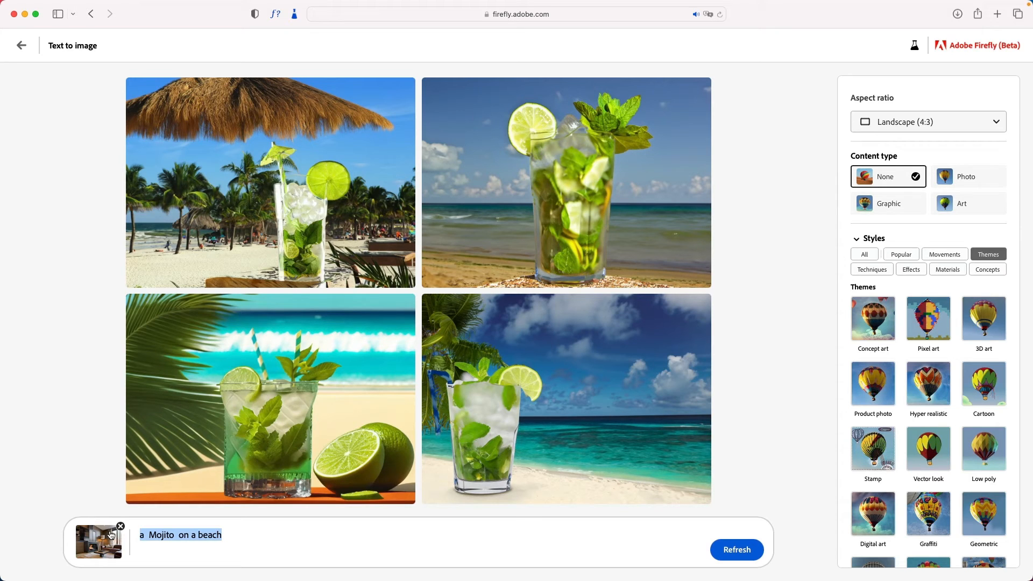
{"action": "type", "text": "Mario"}
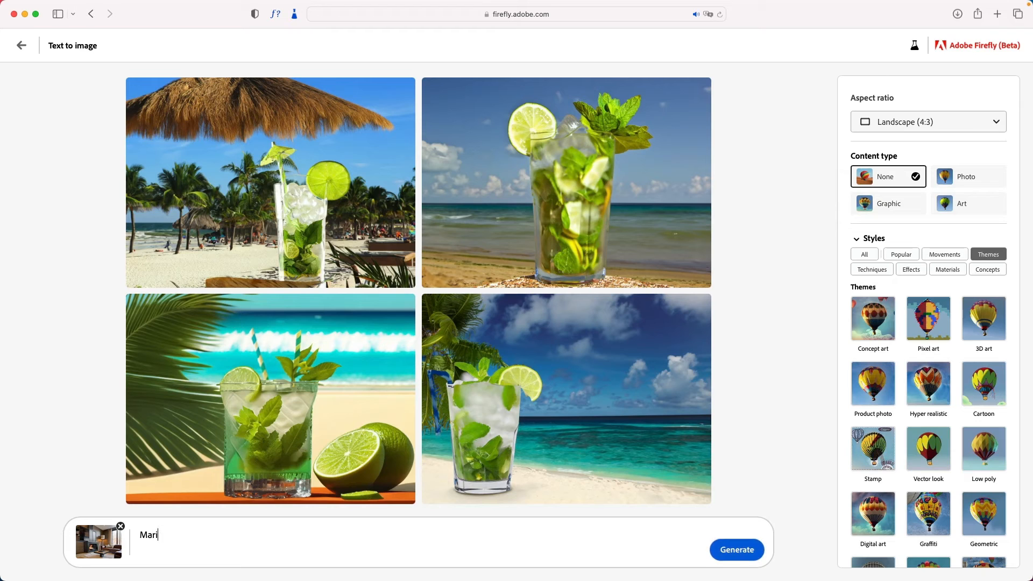
{"action": "type", "text": " Bros eating a mushroom"}
{"action": "key", "text": "Return"}
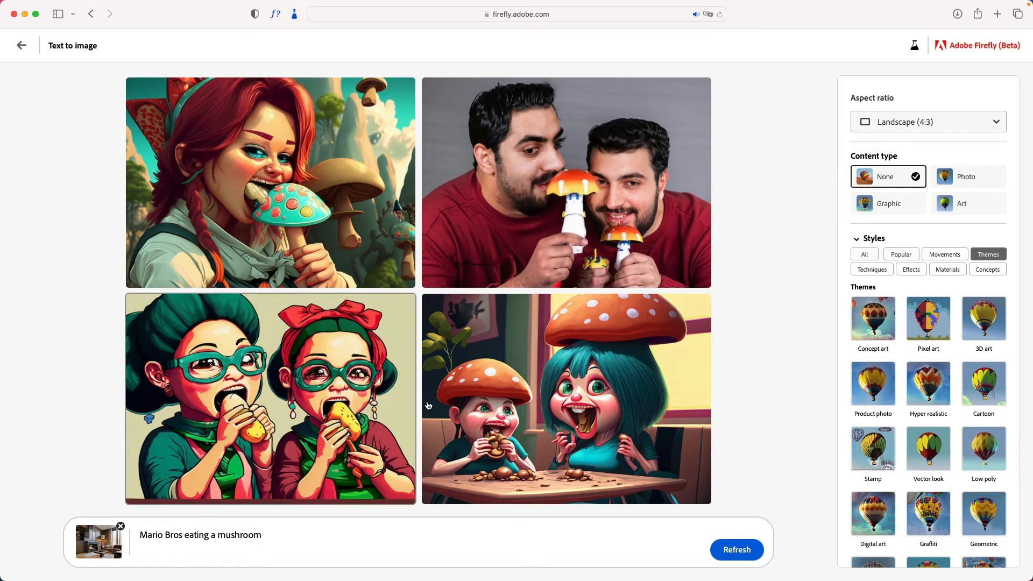
{"action": "mouse_move", "coordinate": [258, 408]}
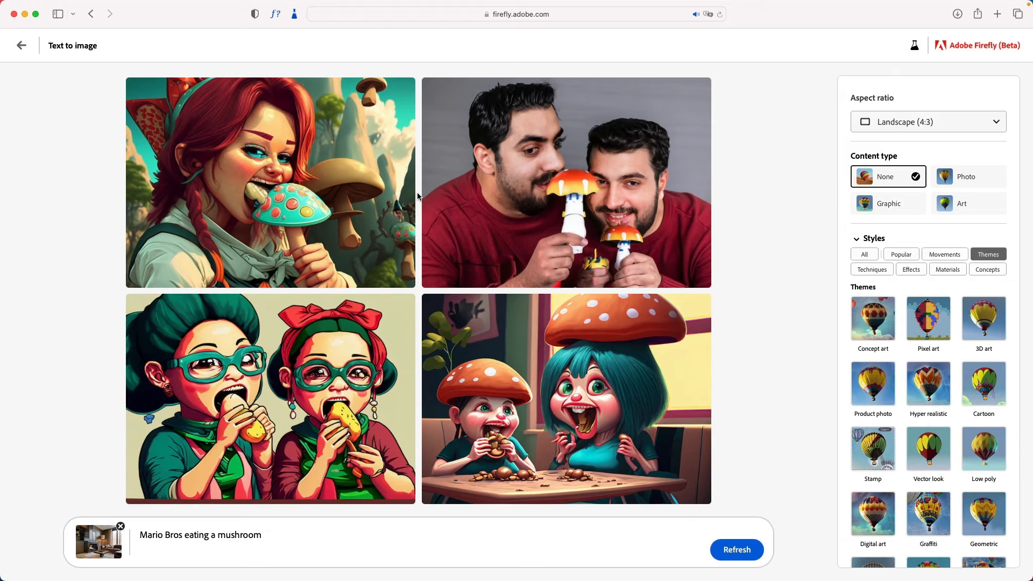
Return from Text to image to the Firefly home page, open Text effects and browse its sample gallery
{"action": "left_click", "coordinate": [21, 45]}
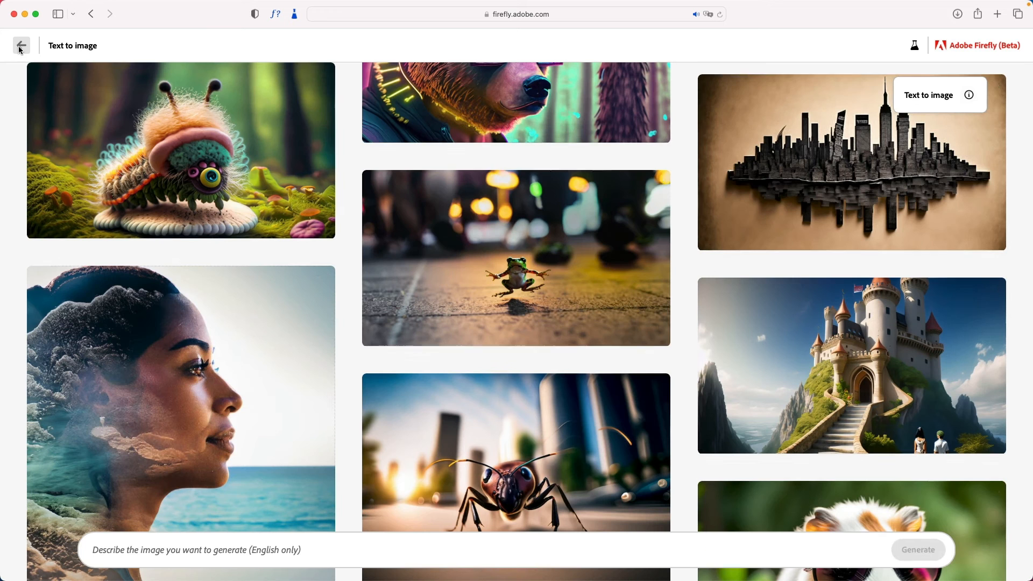
{"action": "left_click", "coordinate": [20, 46]}
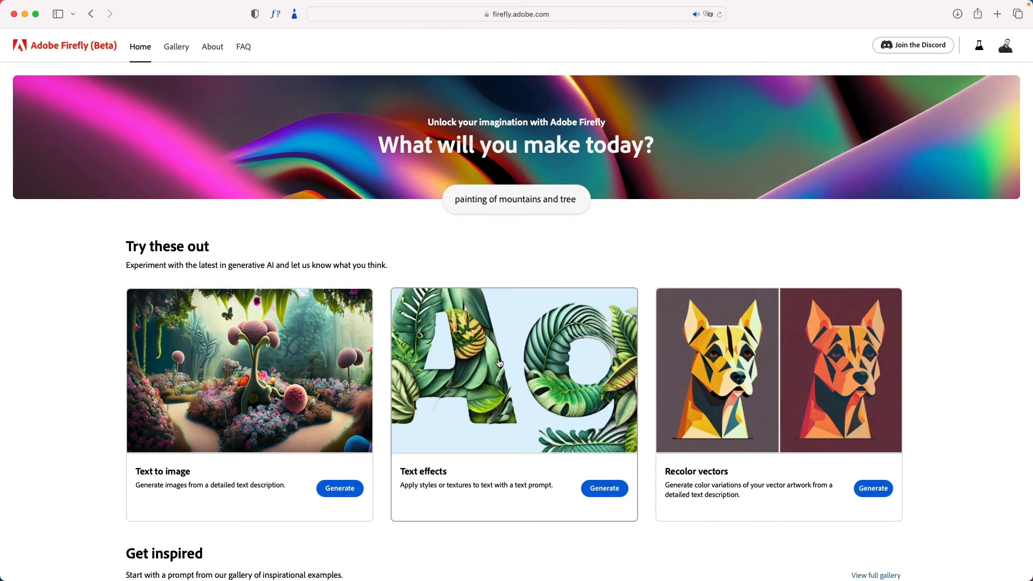
{"action": "left_click", "coordinate": [469, 338]}
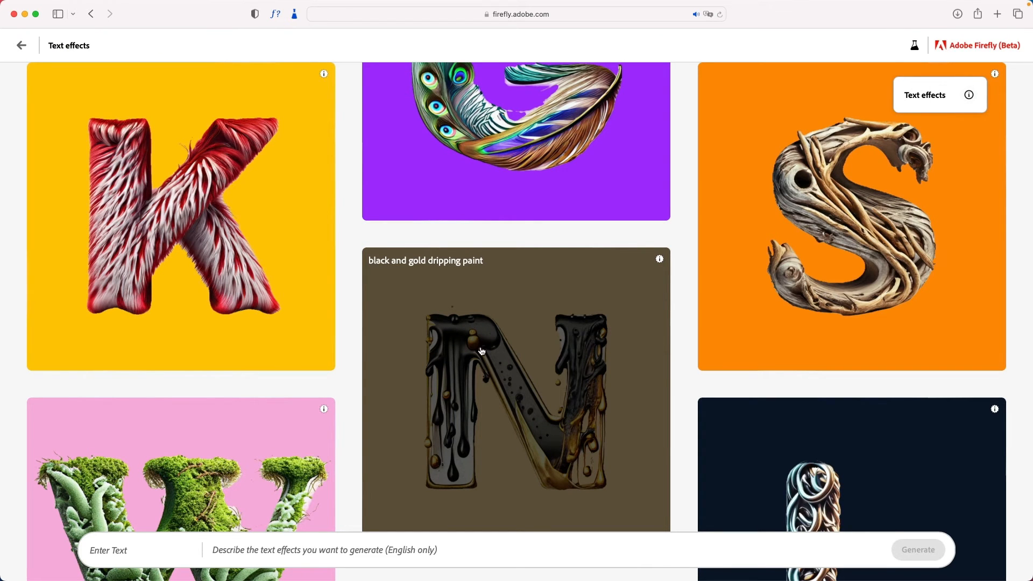
{"action": "scroll", "coordinate": [479, 345], "scroll_direction": "down", "scroll_amount": 6}
{"action": "scroll", "coordinate": [482, 351], "scroll_direction": "down", "scroll_amount": 2}
{"action": "scroll", "coordinate": [482, 355], "scroll_direction": "up", "scroll_amount": 8}
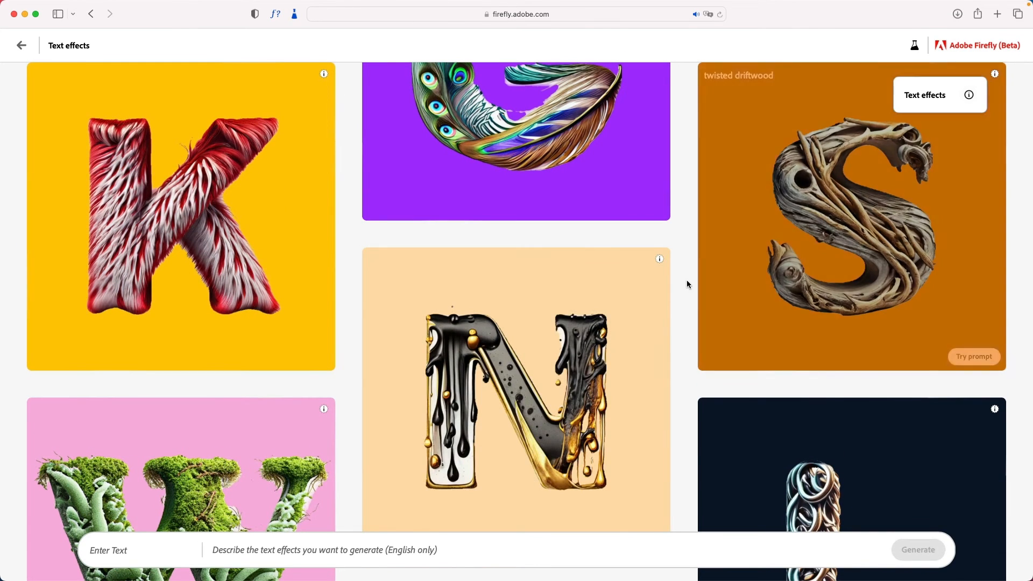
Generate the text FIREFLY with the effect prompt "Jungle leaf", preview the second variation and select the fourth
{"action": "mouse_move", "coordinate": [728, 252]}
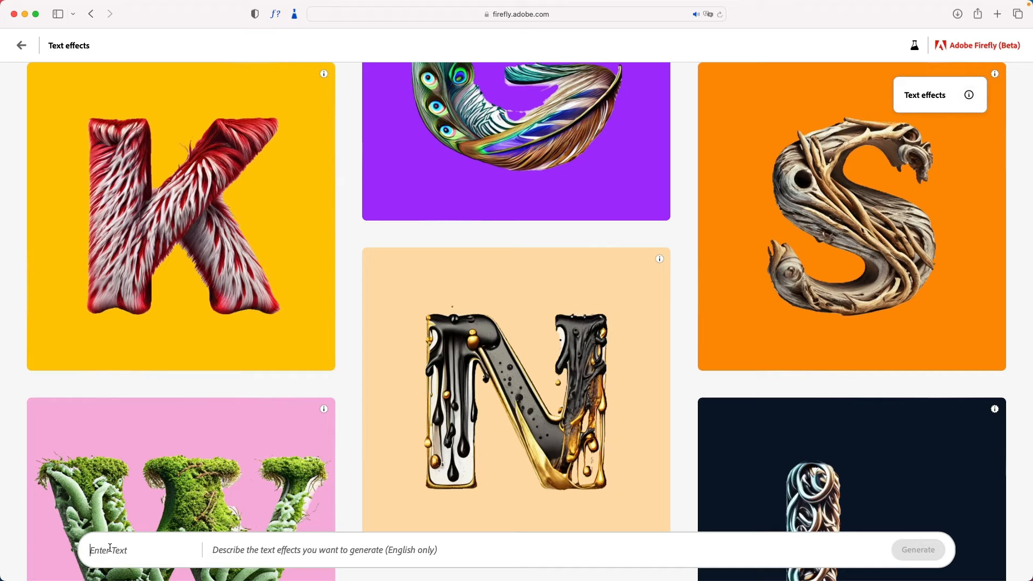
{"action": "type", "text": "FIRE"}
{"action": "type", "text": "Jungle"}
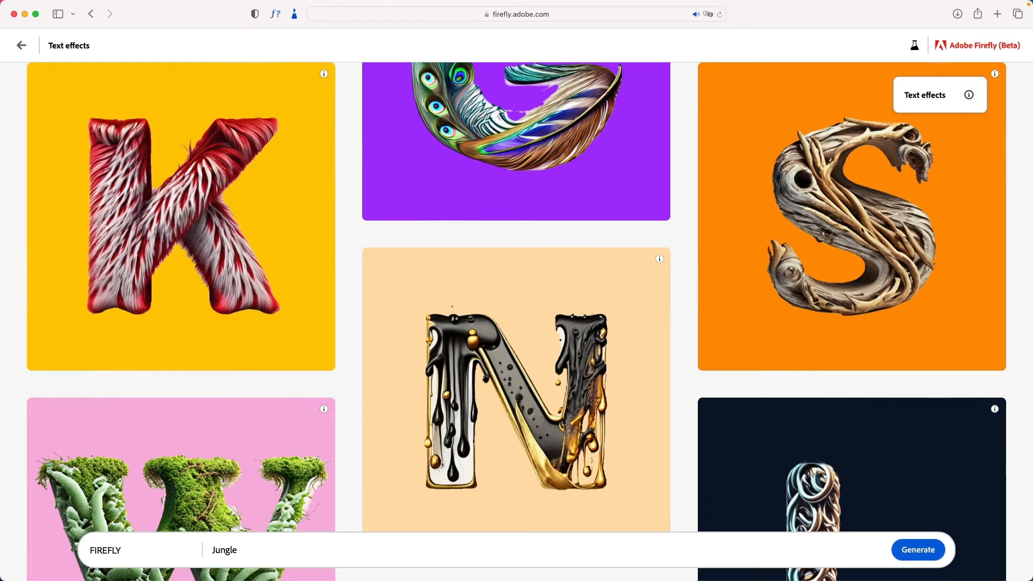
{"action": "type", "text": " leaf"}
{"action": "key", "text": "Return"}
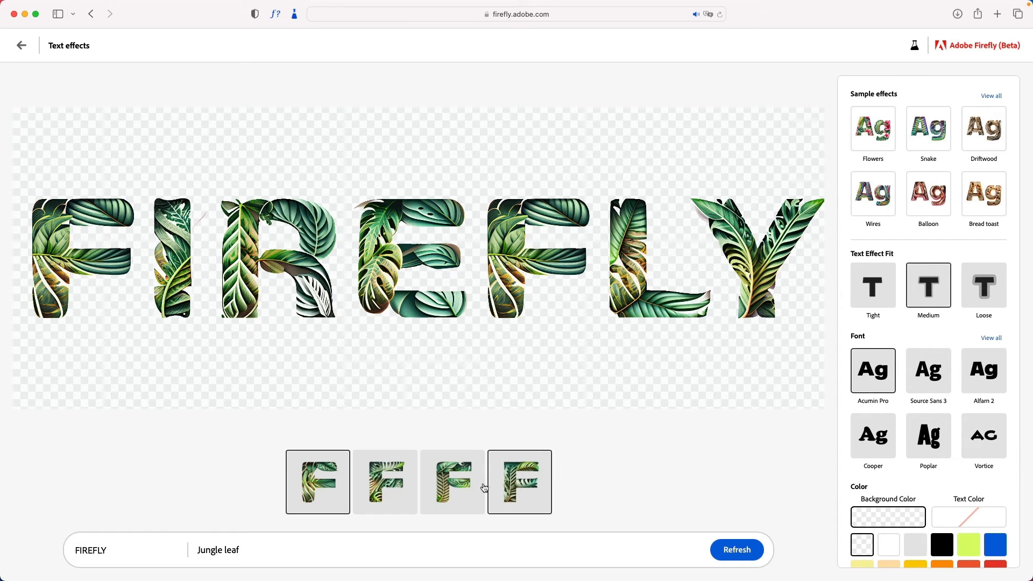
{"action": "left_click", "coordinate": [375, 508]}
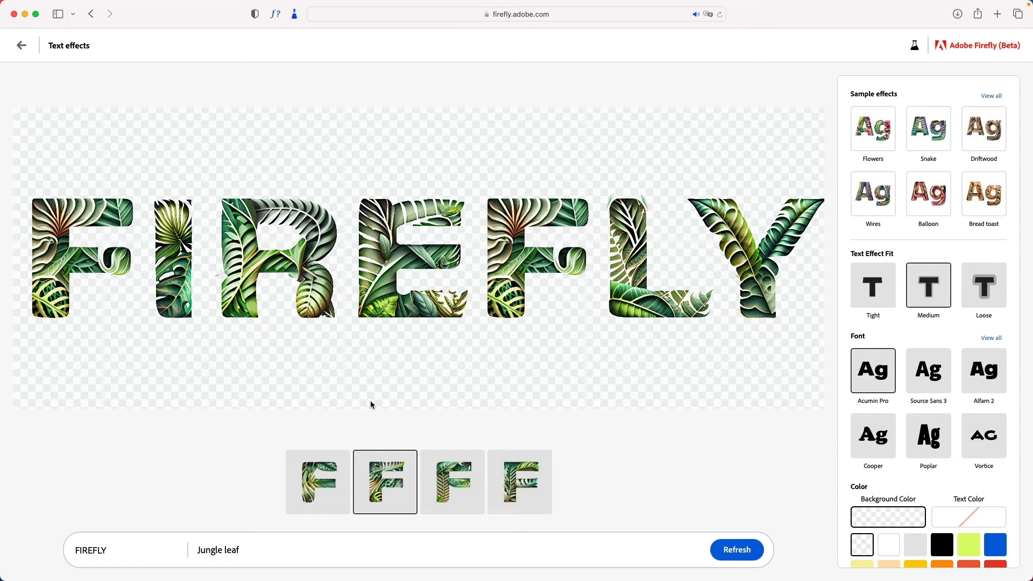
{"action": "left_click", "coordinate": [521, 484]}
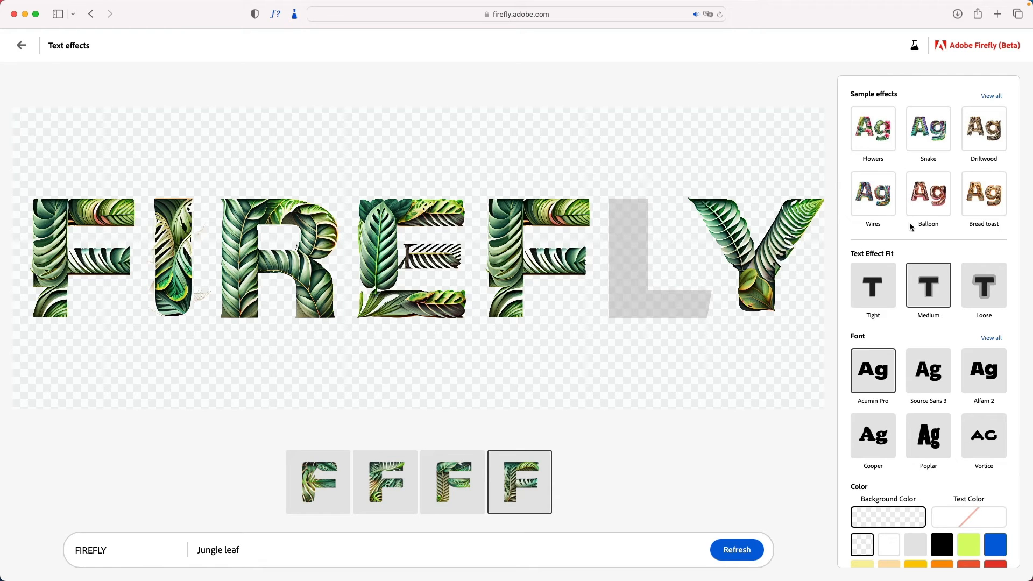
Browse the full list of sample effects from nature to food and drink, and return to the main settings
{"action": "left_click", "coordinate": [992, 96]}
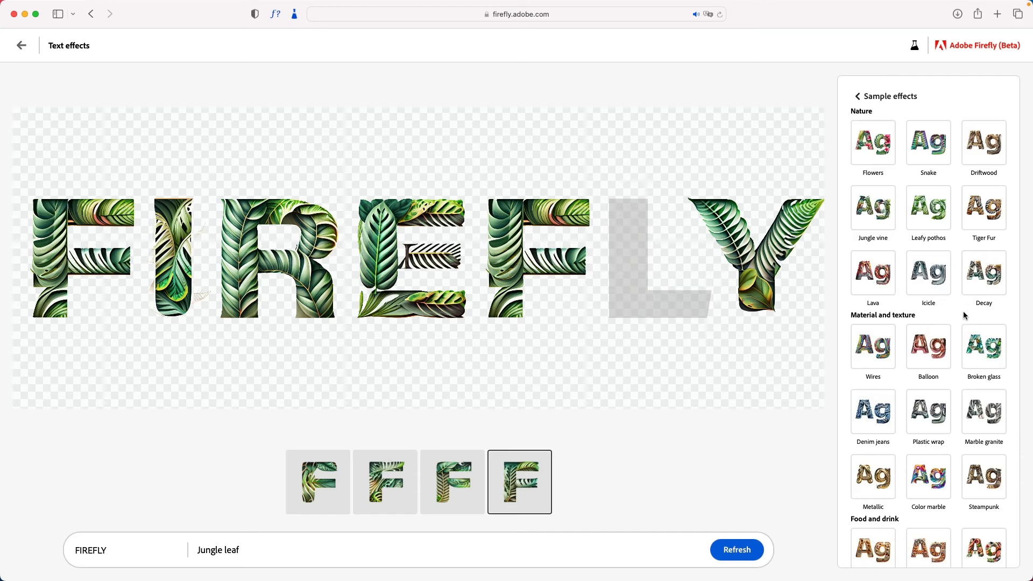
{"action": "scroll", "coordinate": [963, 311], "scroll_direction": "down", "scroll_amount": 3}
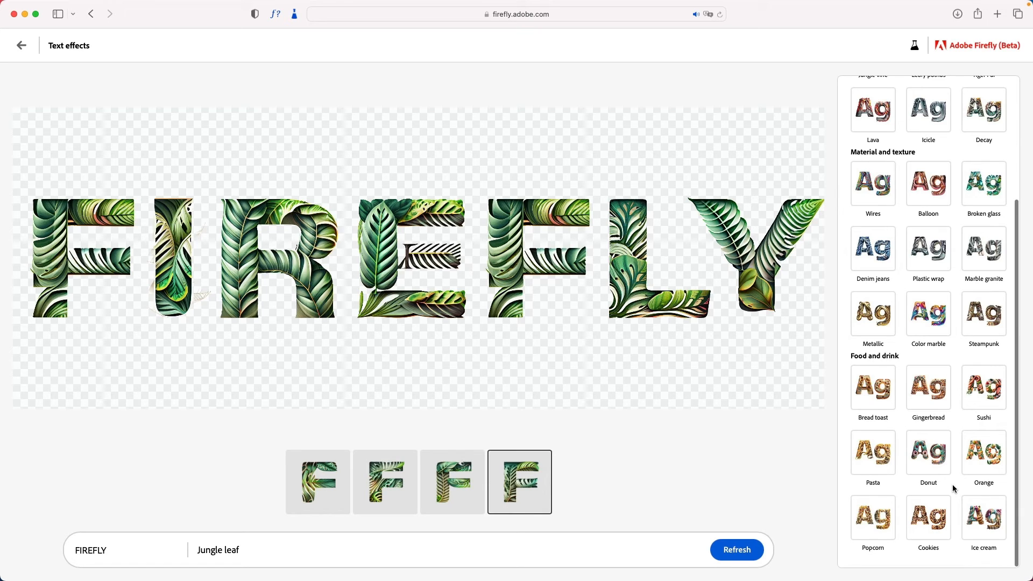
{"action": "scroll", "coordinate": [953, 484], "scroll_direction": "up", "scroll_amount": 3}
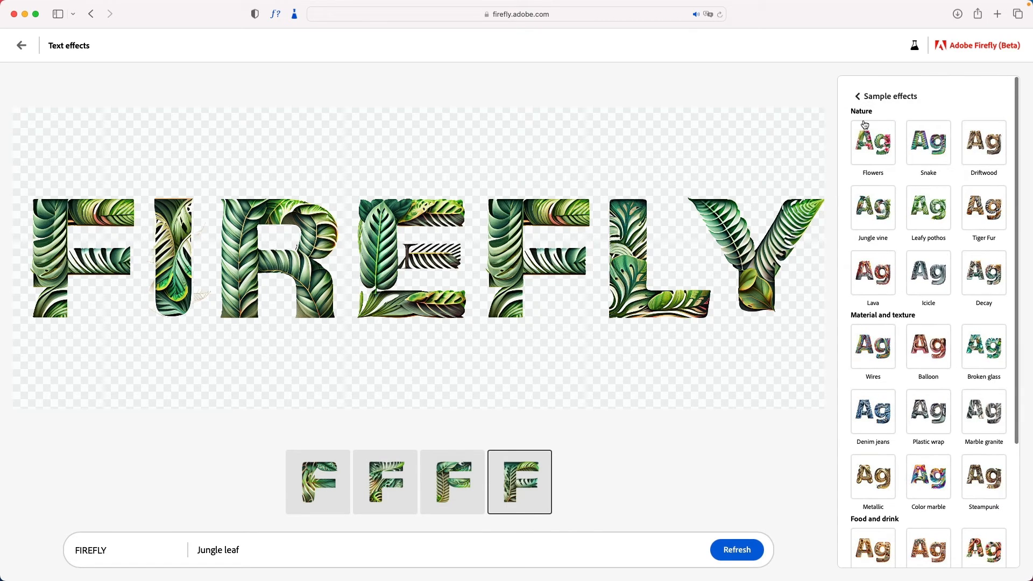
{"action": "left_click", "coordinate": [861, 96]}
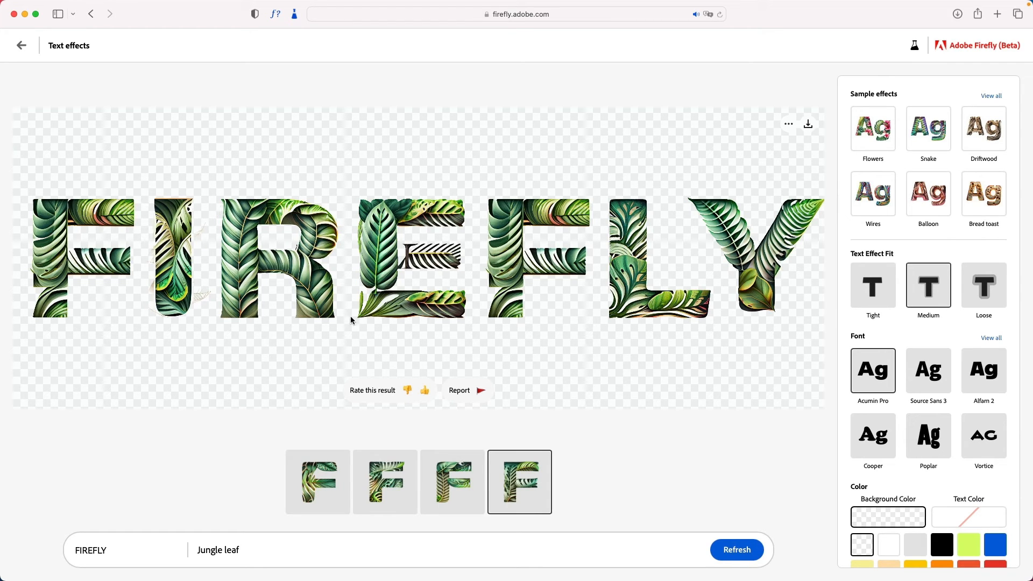
Set the text effect fit to Loose and the background color to black
{"action": "left_click", "coordinate": [989, 293]}
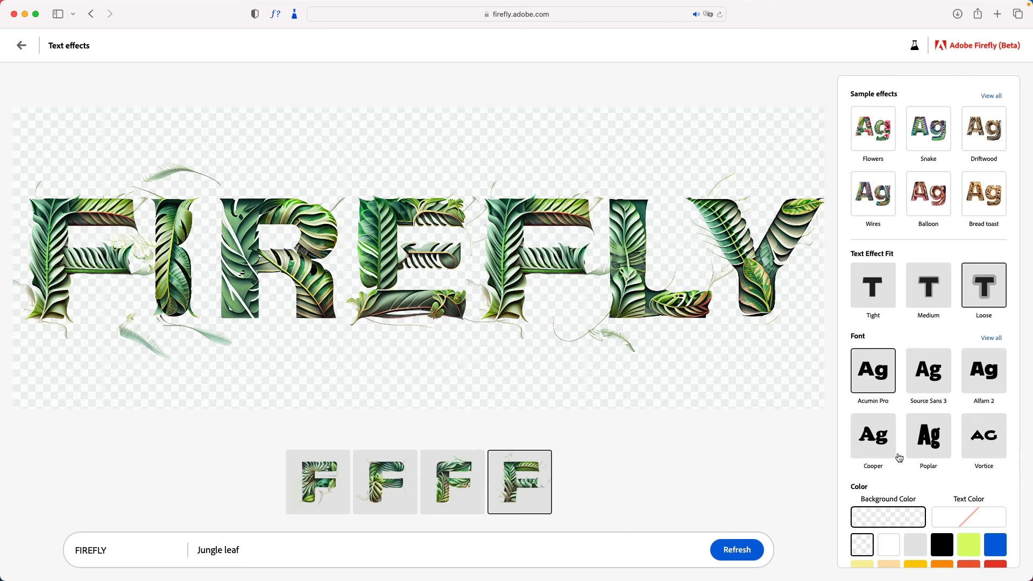
{"action": "scroll", "coordinate": [932, 459], "scroll_direction": "down", "scroll_amount": 3}
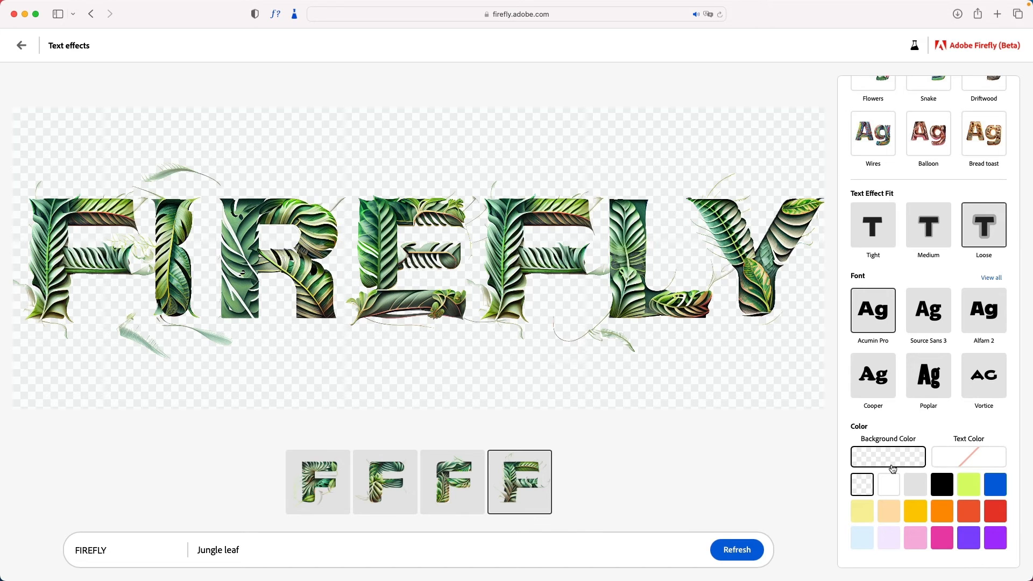
{"action": "left_click", "coordinate": [939, 493]}
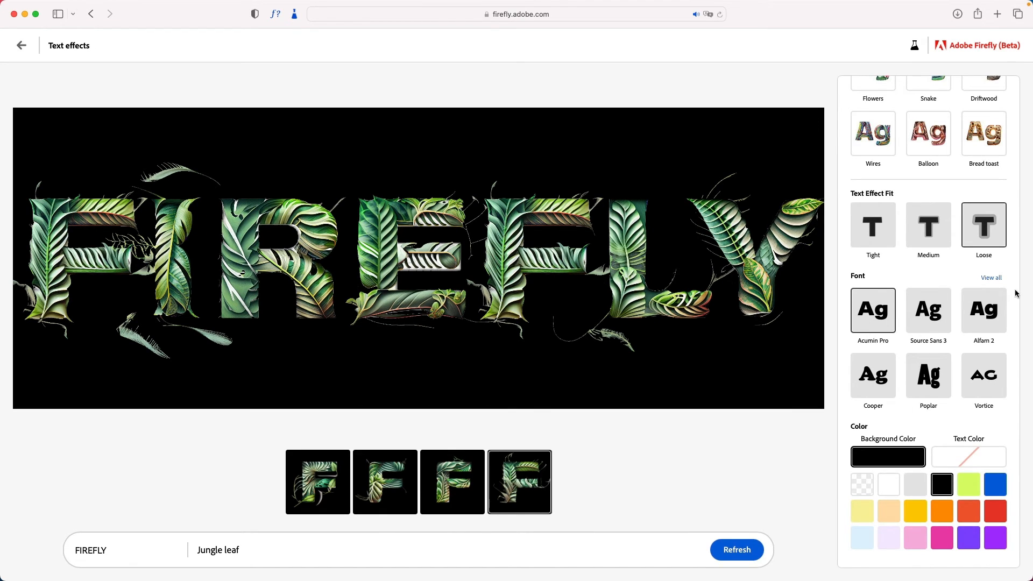
View all available fonts, return to the main settings and look through the fit, font and color options
{"action": "left_click", "coordinate": [992, 278]}
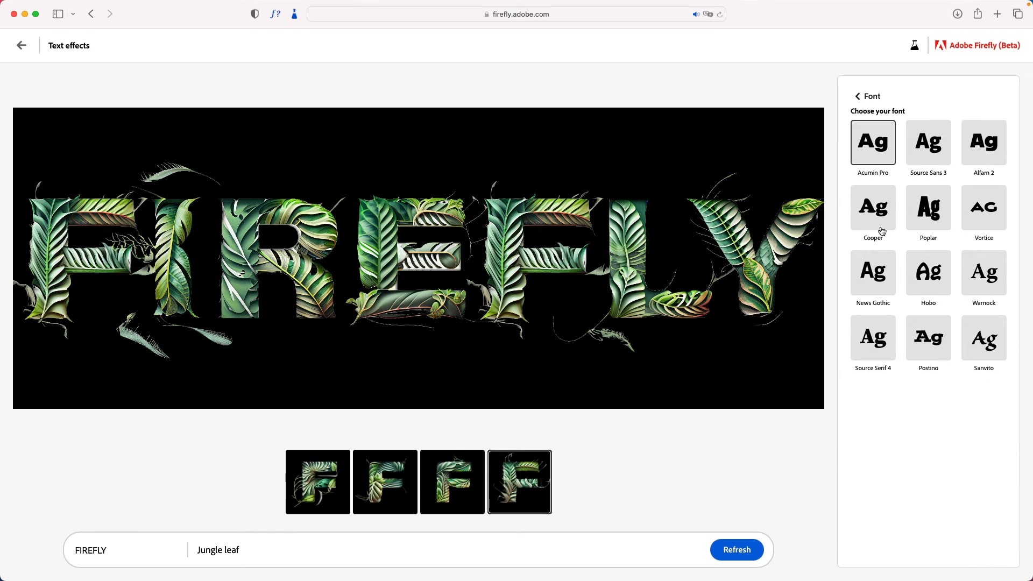
{"action": "left_click", "coordinate": [856, 97]}
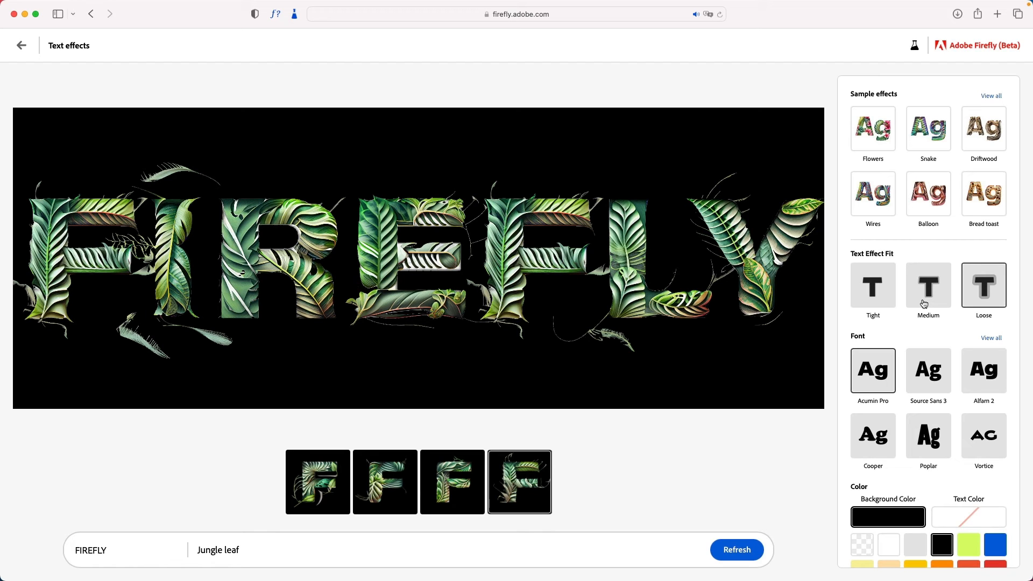
{"action": "scroll", "coordinate": [924, 304], "scroll_direction": "down", "scroll_amount": 3}
{"action": "scroll", "coordinate": [928, 305], "scroll_direction": "up", "scroll_amount": 3}
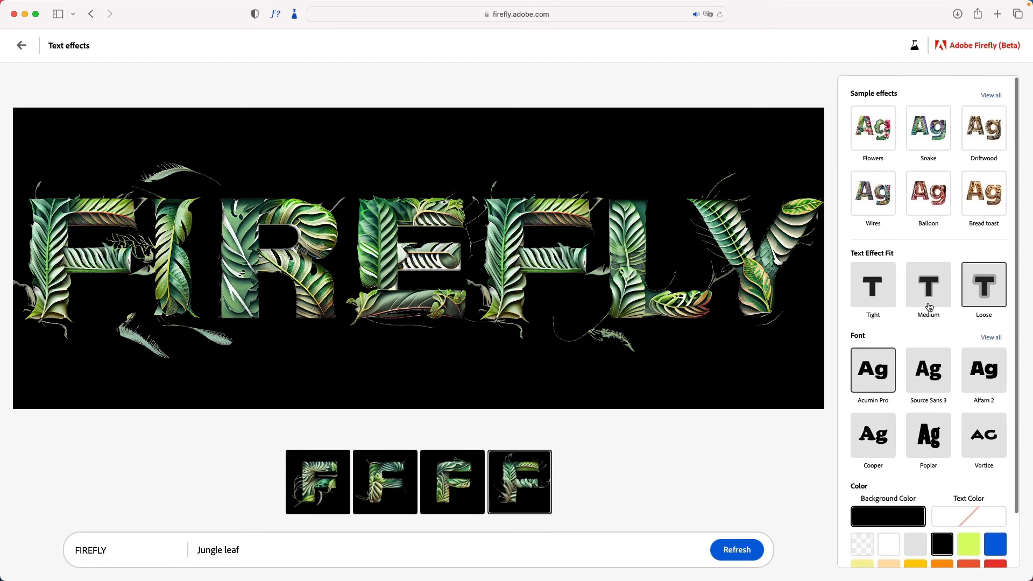
{"action": "scroll", "coordinate": [930, 307], "scroll_direction": "down", "scroll_amount": 2}
{"action": "mouse_move", "coordinate": [813, 130]}
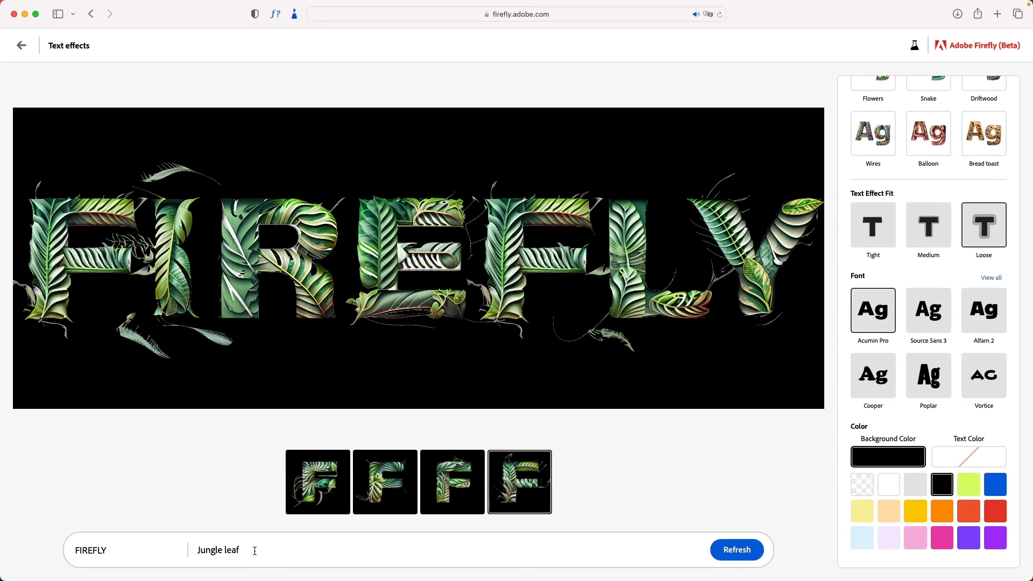
Replace the effect prompt with "Dripping color", generate the lettering and select the second variation
{"action": "left_click_drag", "start_coordinate": [255, 551], "coordinate": [176, 553]}
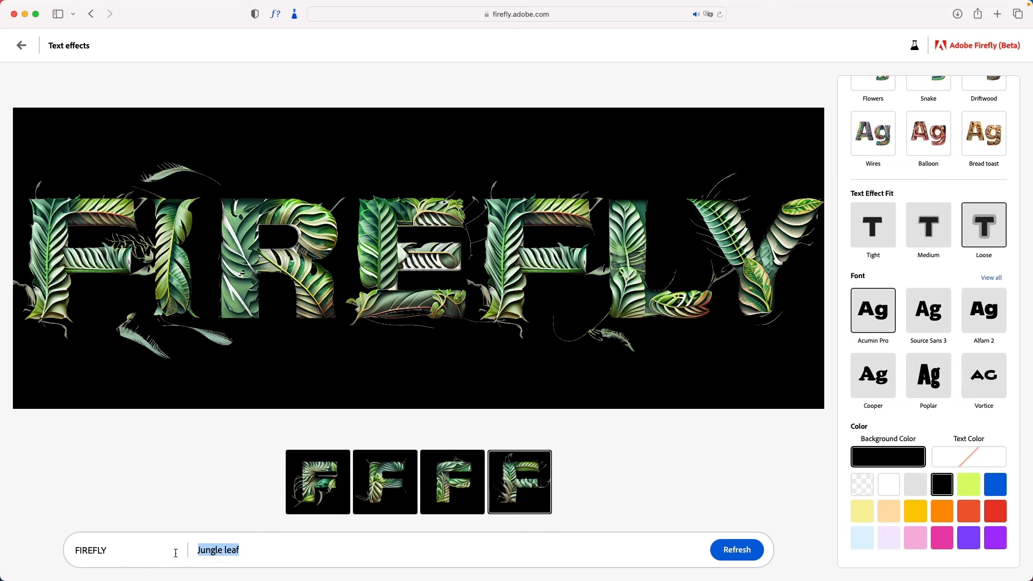
{"action": "type", "text": "Drippin"}
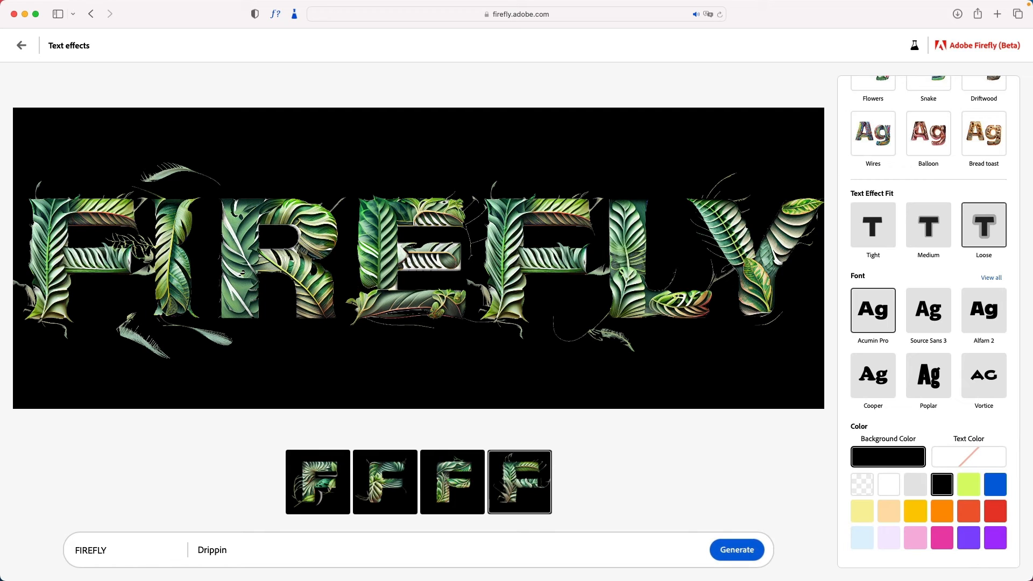
{"action": "type", "text": "g colors"}
{"action": "key", "text": "BackSpace"}
{"action": "key", "text": "Return"}
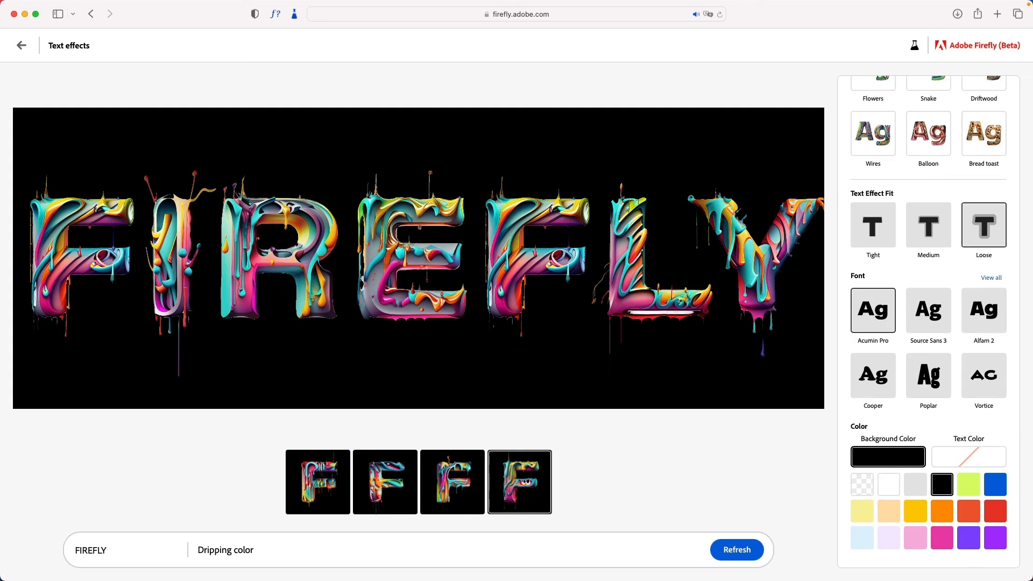
{"action": "left_click", "coordinate": [382, 488]}
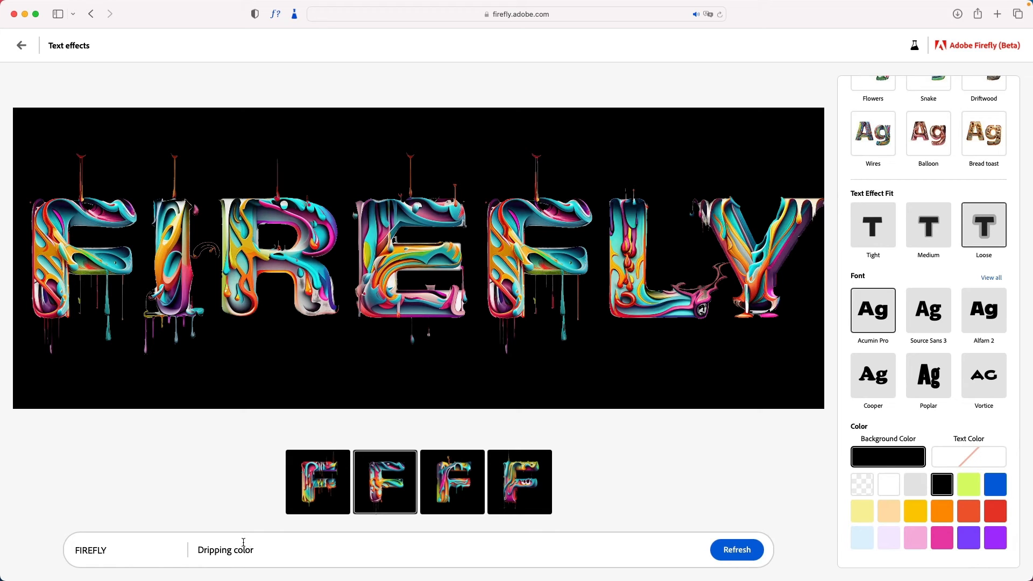
Replace the effect prompt with "Frost effect" and generate the lettering
{"action": "left_click_drag", "start_coordinate": [261, 545], "coordinate": [193, 553]}
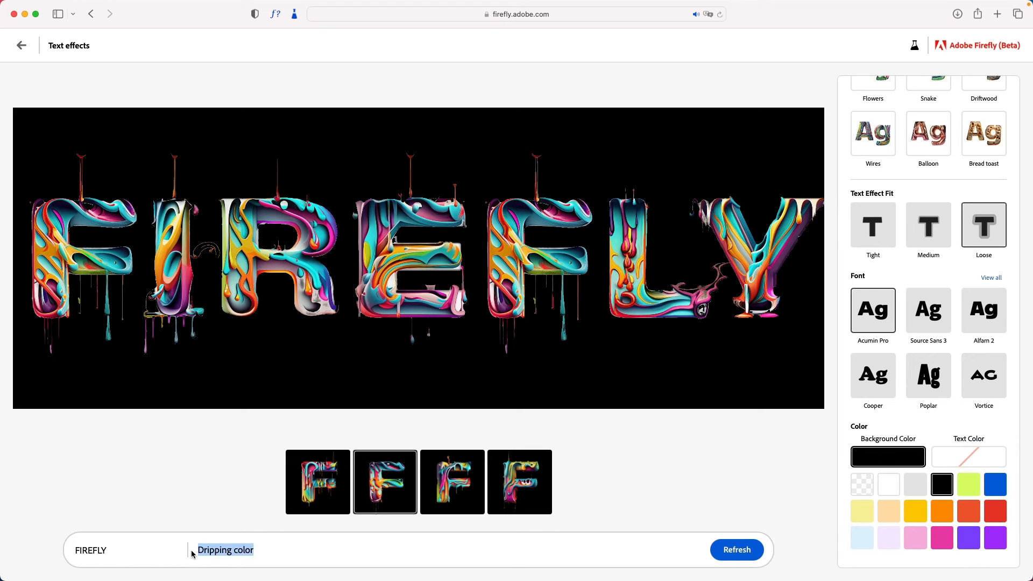
{"action": "type", "text": "Frost efect"}
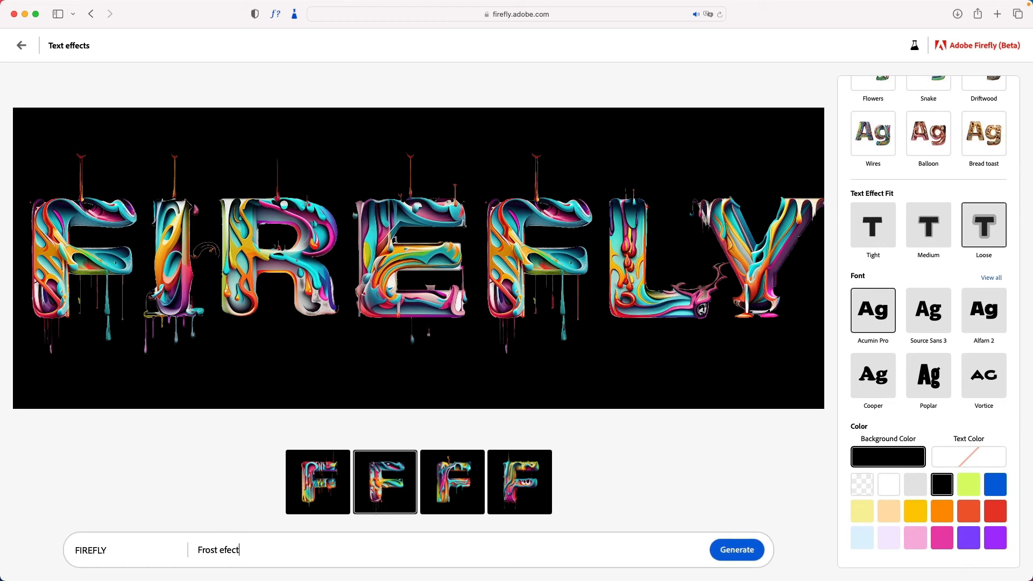
{"action": "key", "text": "BackSpace"}
{"action": "key", "text": "BackSpace"}
{"action": "type", "text": "fect"}
{"action": "key", "text": "Return"}
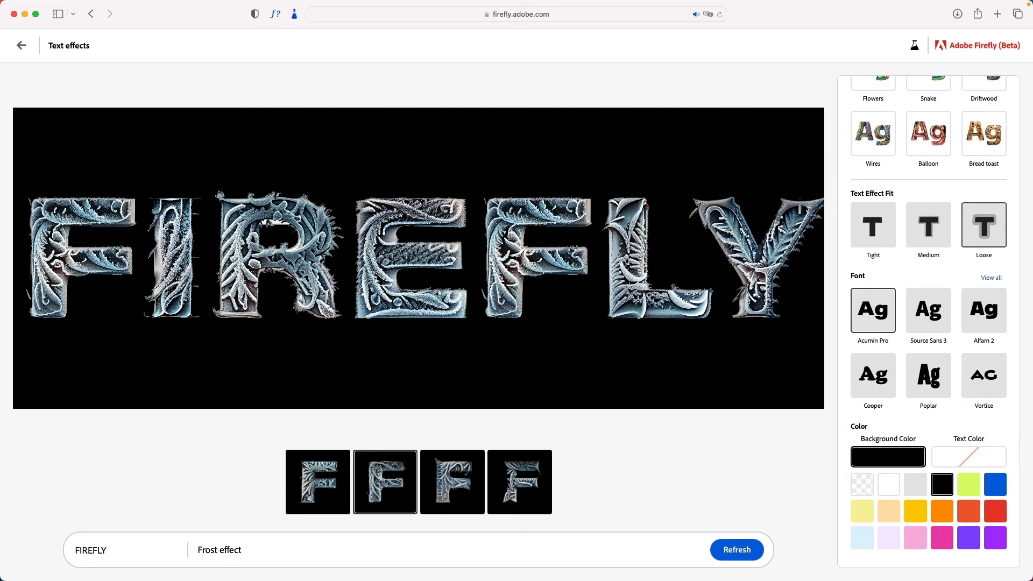
Leave the generated lettering and browse the Text effects gallery for sample letter styles
{"action": "mouse_move", "coordinate": [30, 212]}
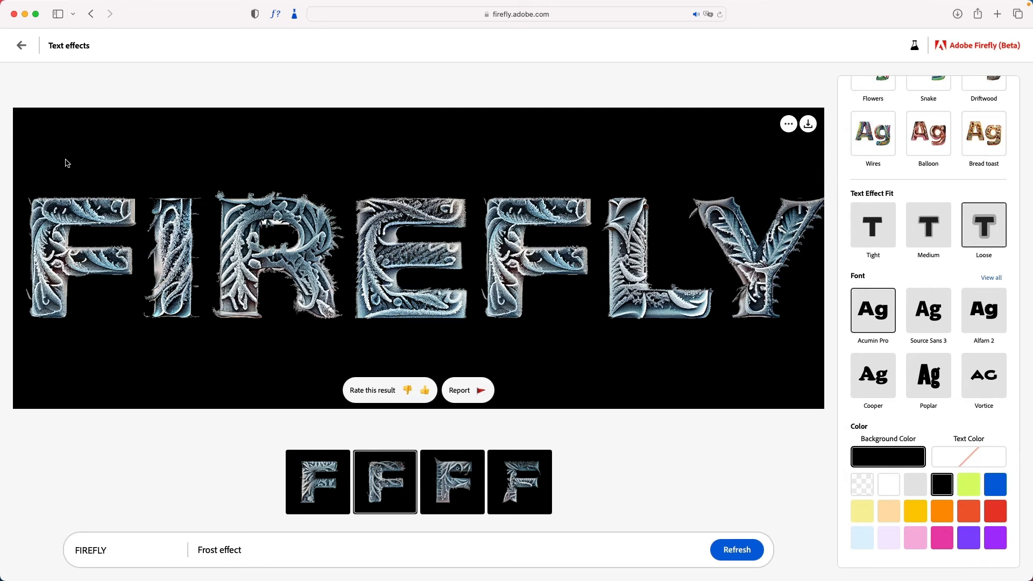
{"action": "left_click", "coordinate": [22, 46]}
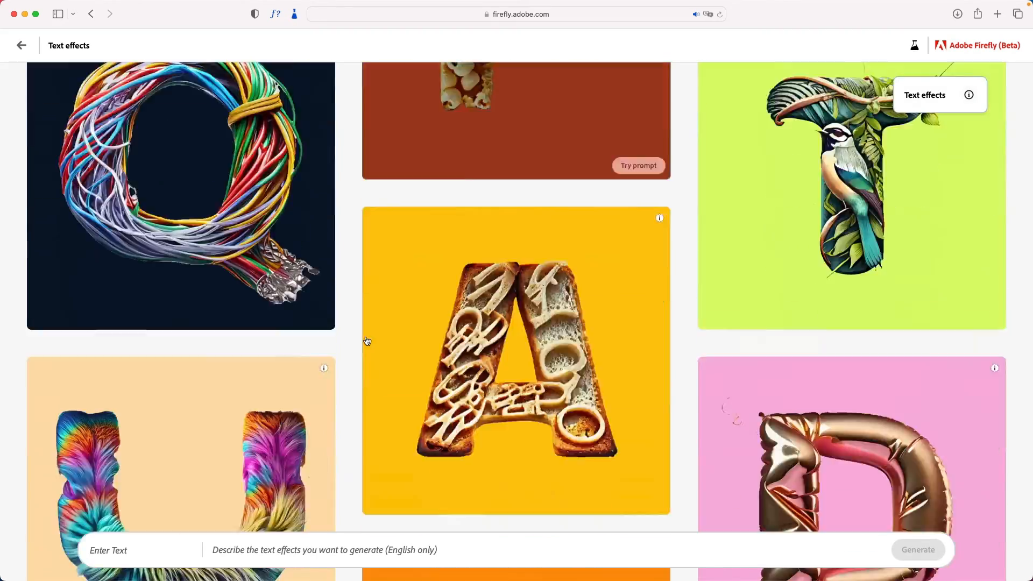
{"action": "scroll", "coordinate": [367, 341], "scroll_direction": "down", "scroll_amount": 20}
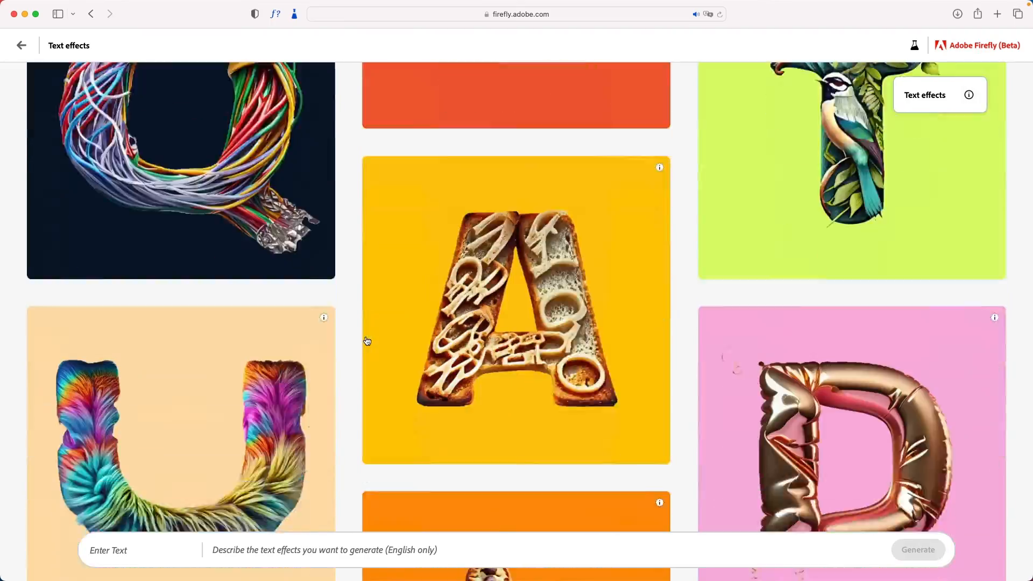
{"action": "scroll", "coordinate": [367, 341], "scroll_direction": "down", "scroll_amount": 15}
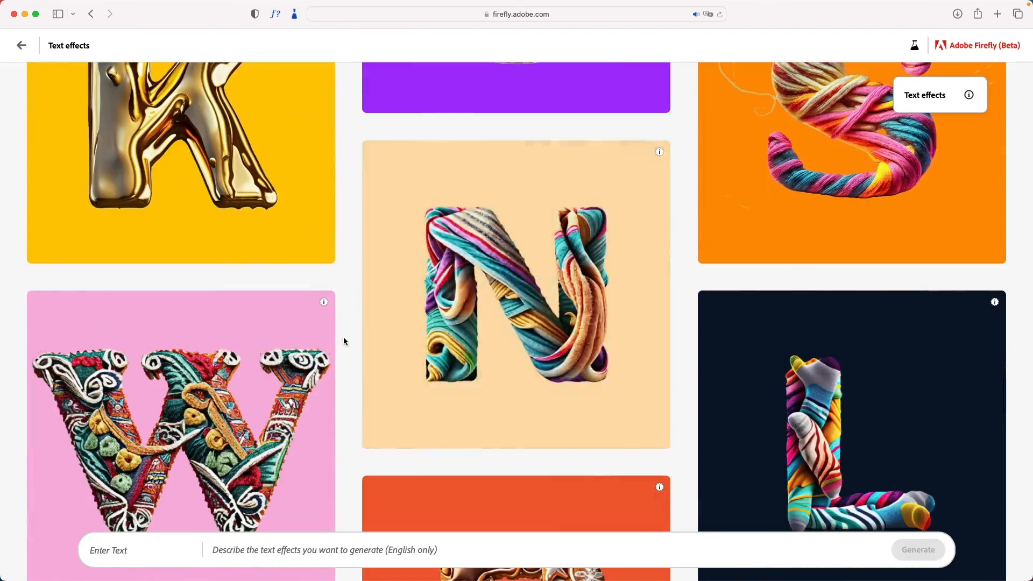
{"action": "scroll", "coordinate": [343, 337], "scroll_direction": "down", "scroll_amount": 10}
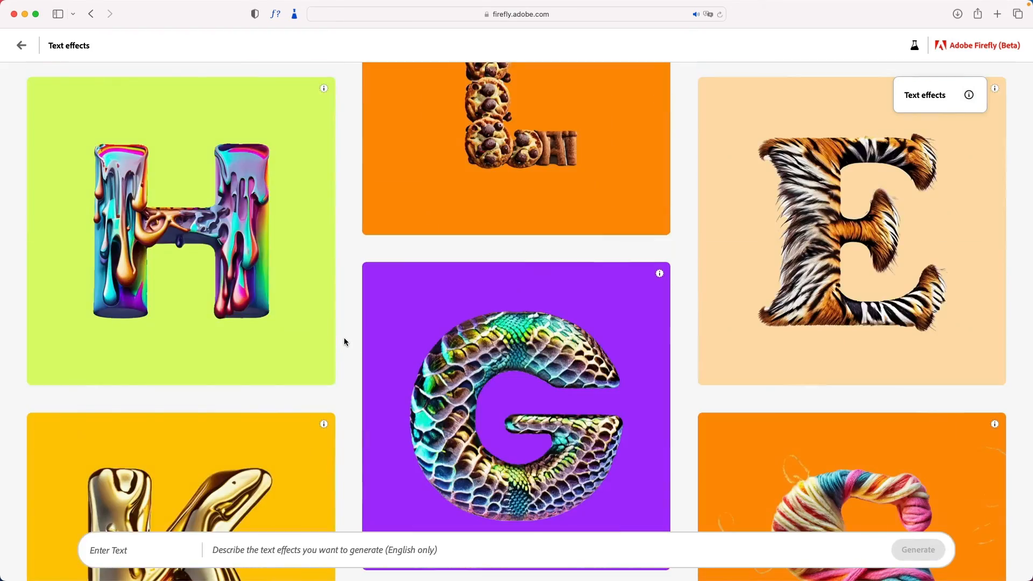
{"action": "scroll", "coordinate": [345, 342], "scroll_direction": "down", "scroll_amount": 10}
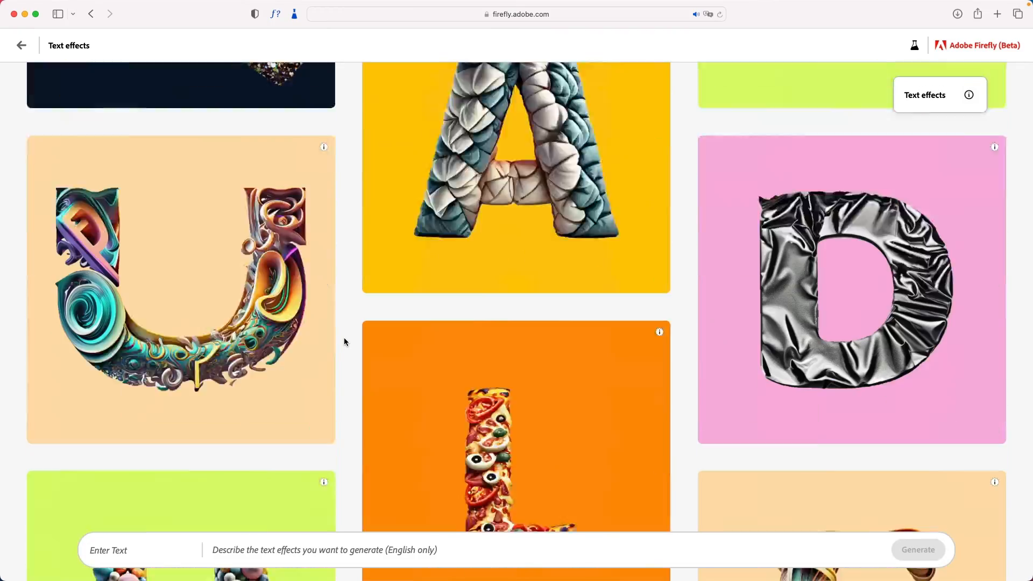
{"action": "scroll", "coordinate": [336, 408], "scroll_direction": "down", "scroll_amount": 8}
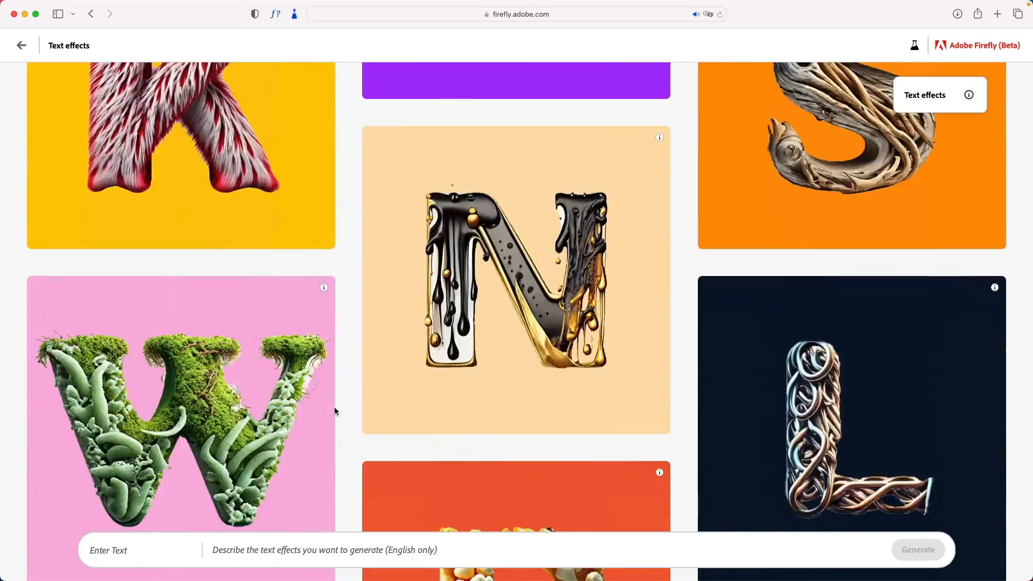
{"action": "scroll", "coordinate": [344, 406], "scroll_direction": "down", "scroll_amount": 10}
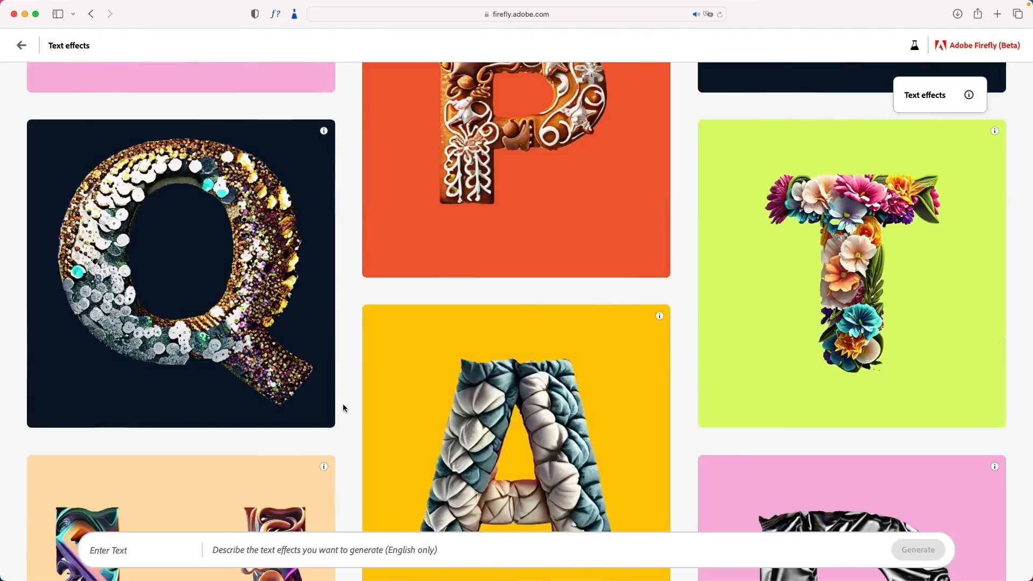
{"action": "scroll", "coordinate": [343, 407], "scroll_direction": "down", "scroll_amount": 12}
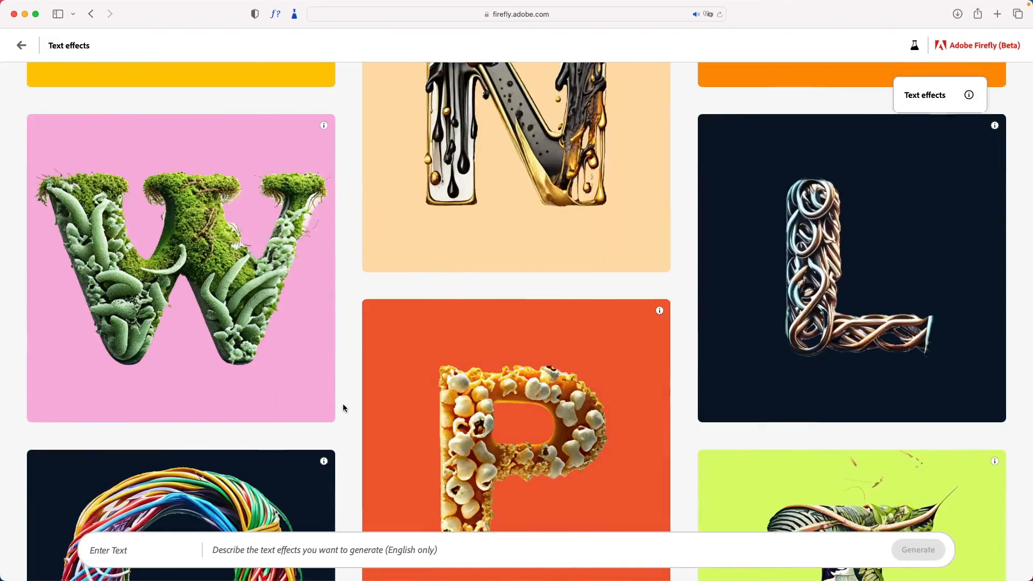
{"action": "scroll", "coordinate": [344, 405], "scroll_direction": "down", "scroll_amount": 10}
{"action": "scroll", "coordinate": [343, 404], "scroll_direction": "up", "scroll_amount": 12}
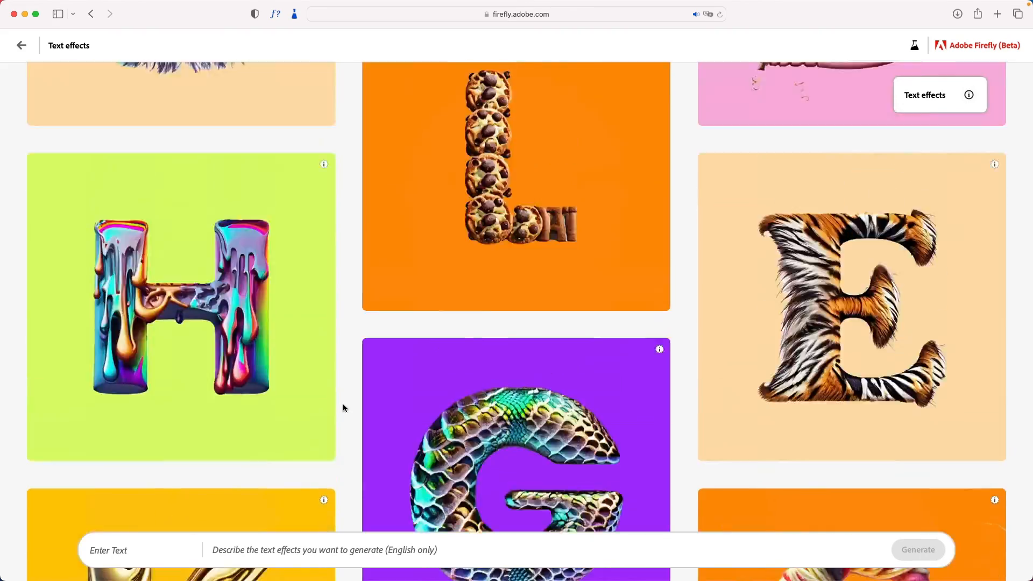
{"action": "scroll", "coordinate": [344, 407], "scroll_direction": "down", "scroll_amount": 5}
{"action": "scroll", "coordinate": [344, 408], "scroll_direction": "up", "scroll_amount": 8}
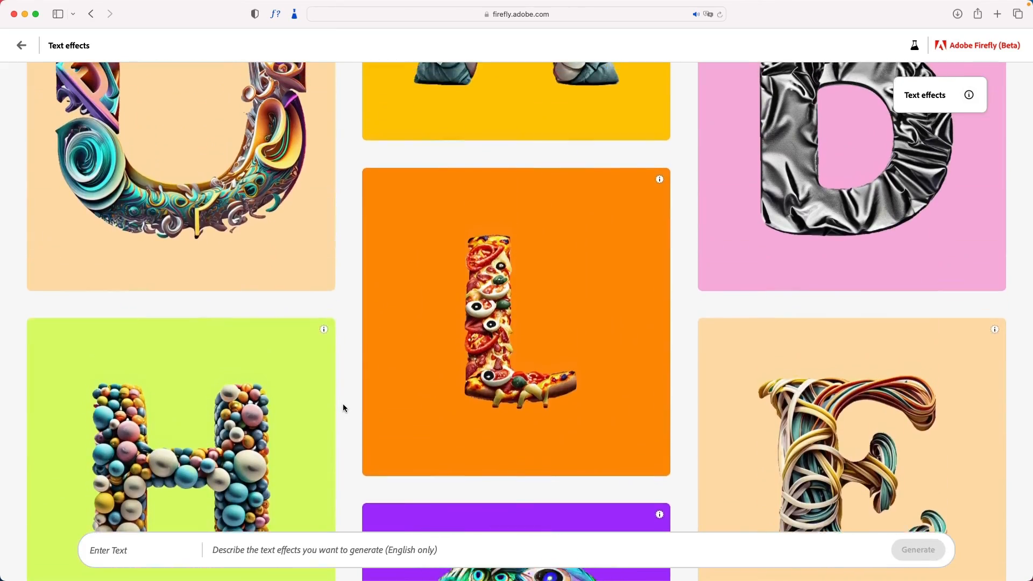
{"action": "scroll", "coordinate": [344, 408], "scroll_direction": "up", "scroll_amount": 8}
{"action": "scroll", "coordinate": [343, 408], "scroll_direction": "down", "scroll_amount": 9}
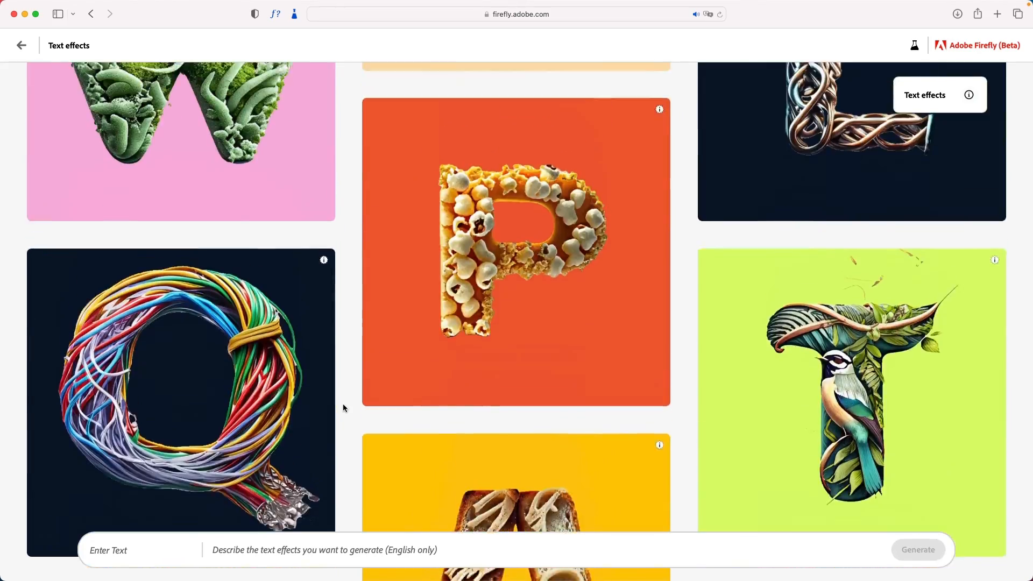
Look over more sample letters in the gallery, such as the popcorn, cookie, dripping paint and fur styles
{"action": "scroll", "coordinate": [343, 408], "scroll_direction": "up", "scroll_amount": 4}
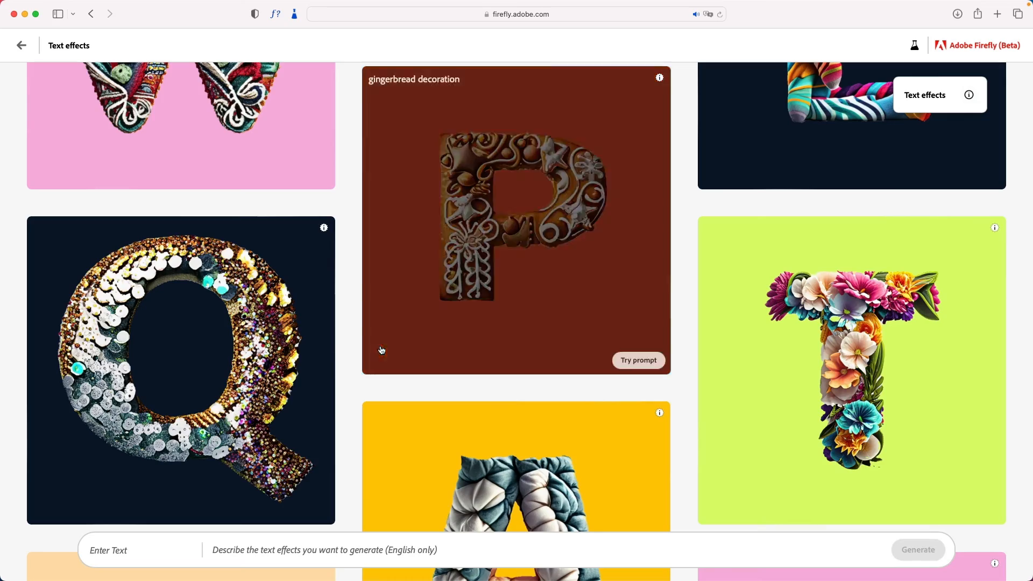
{"action": "scroll", "coordinate": [347, 369], "scroll_direction": "up", "scroll_amount": 5}
{"action": "scroll", "coordinate": [346, 369], "scroll_direction": "down", "scroll_amount": 12}
{"action": "scroll", "coordinate": [347, 370], "scroll_direction": "up", "scroll_amount": 20}
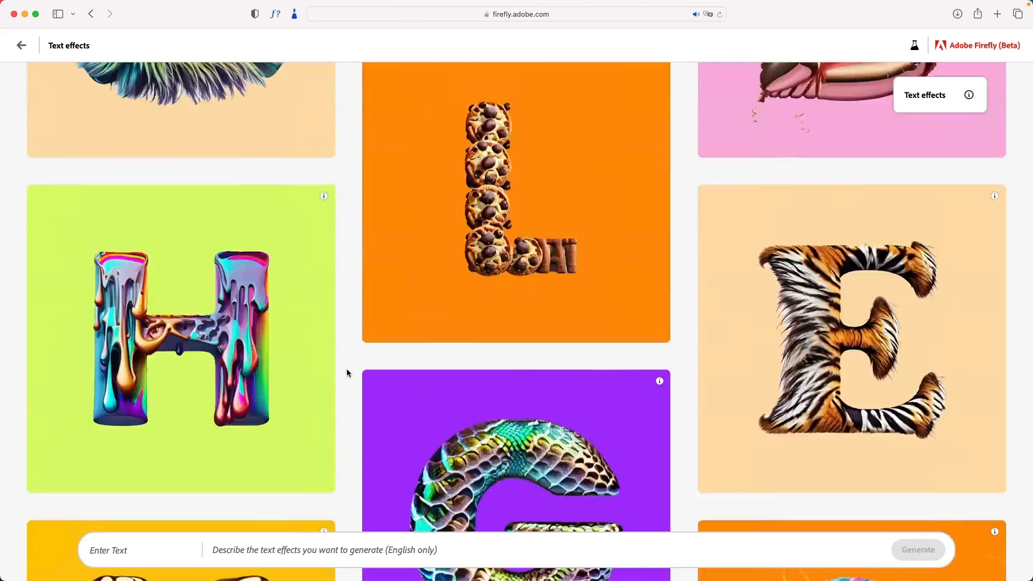
{"action": "scroll", "coordinate": [347, 369], "scroll_direction": "down", "scroll_amount": 8}
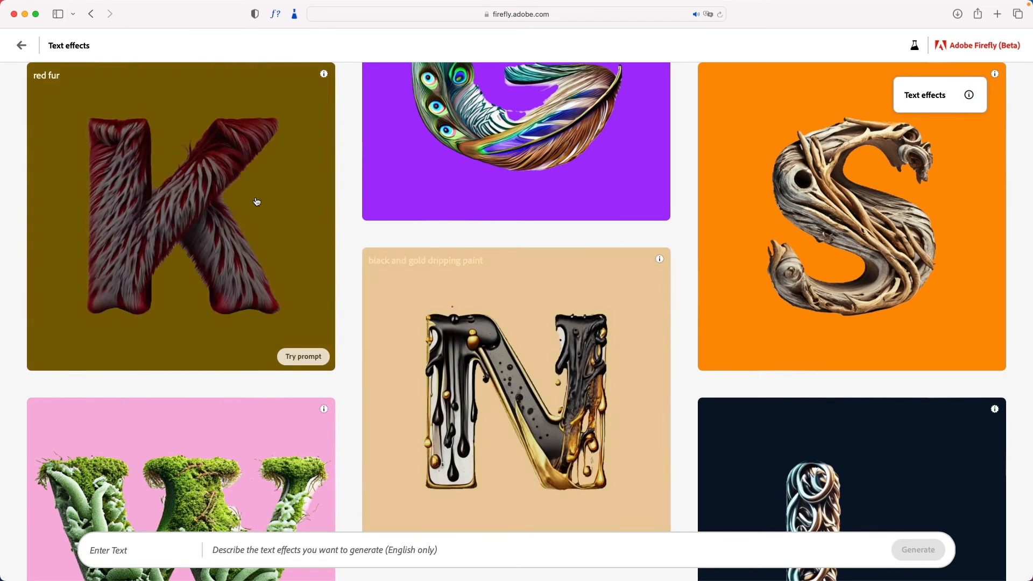
Leave Text effects for the Firefly home page and open the Recolor vectors generator
{"action": "left_click", "coordinate": [21, 45]}
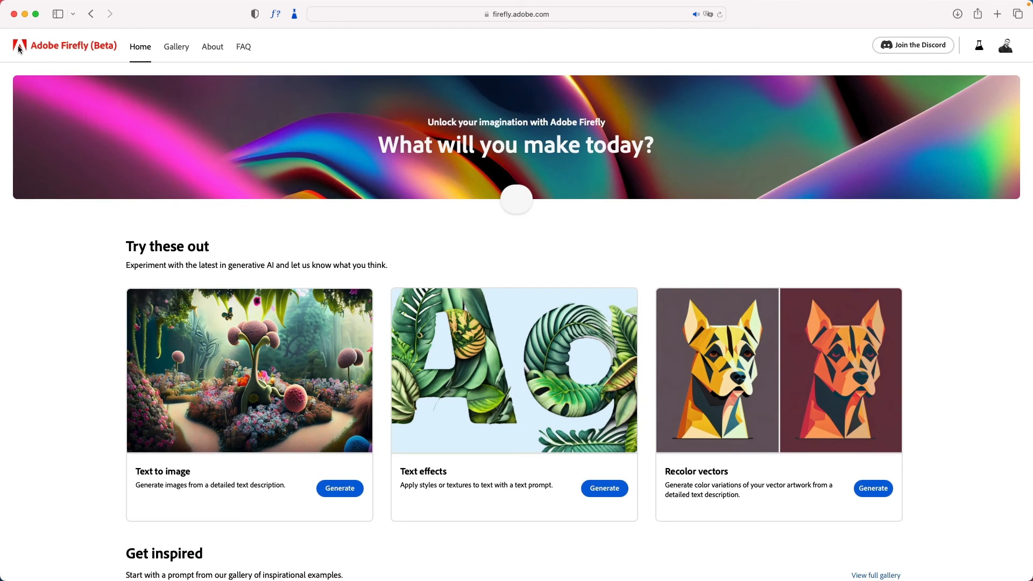
{"action": "type", "text": "painting of mo"}
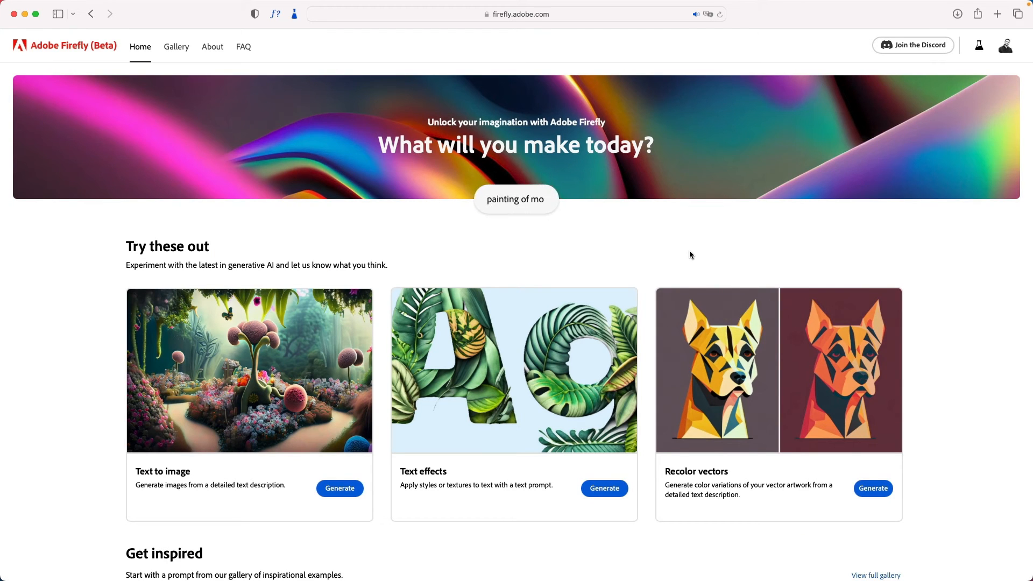
{"action": "type", "text": "untains and trees"}
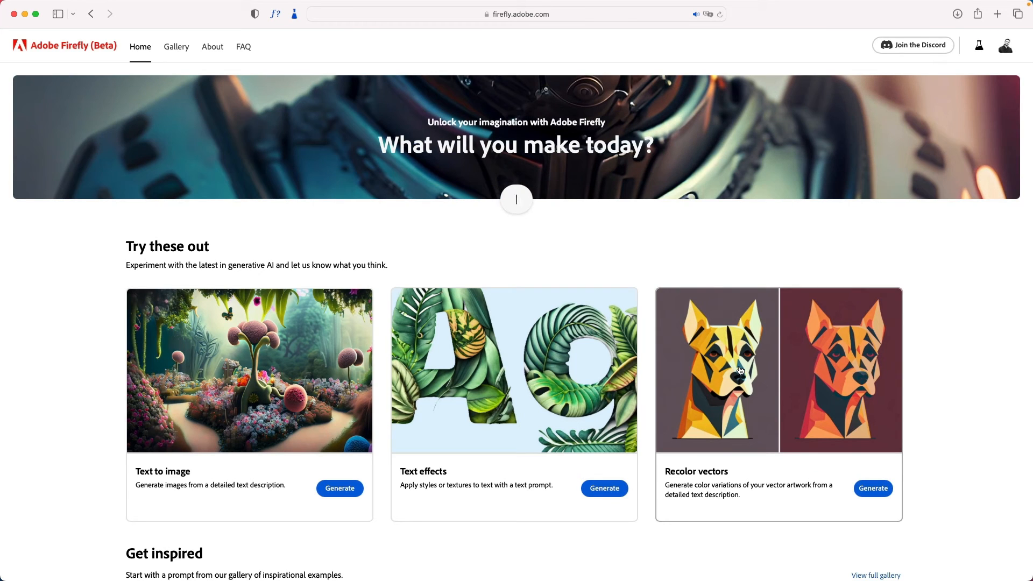
{"action": "left_click", "coordinate": [714, 397]}
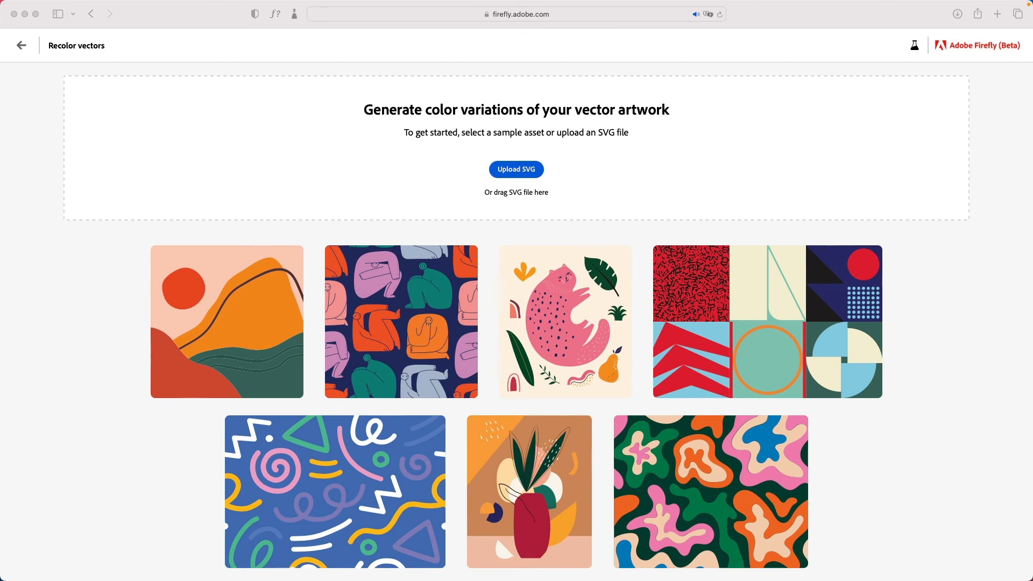
Load the SVG illustration of the woman with books and plants and generate color variations with the prompt "red palette"
{"action": "left_click_drag", "start_coordinate": [618, 201], "coordinate": [421, 165]}
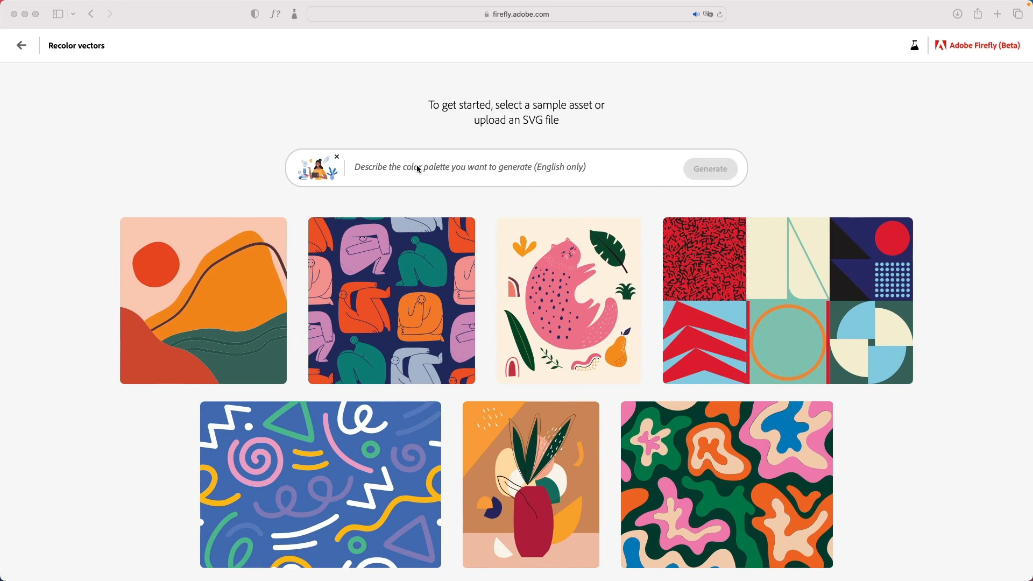
{"action": "left_click", "coordinate": [442, 167]}
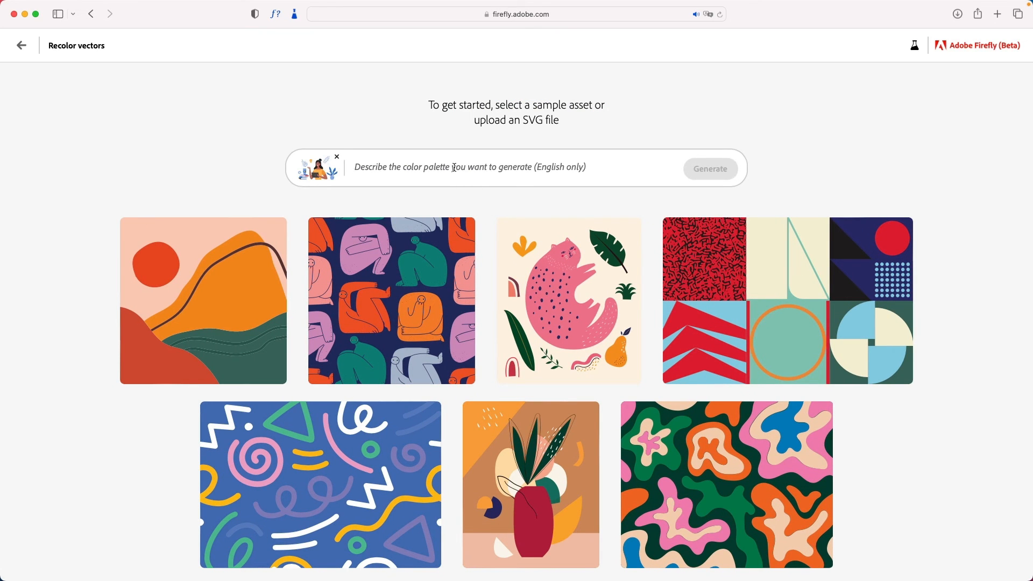
{"action": "mouse_move", "coordinate": [533, 294]}
{"action": "type", "text": "red"}
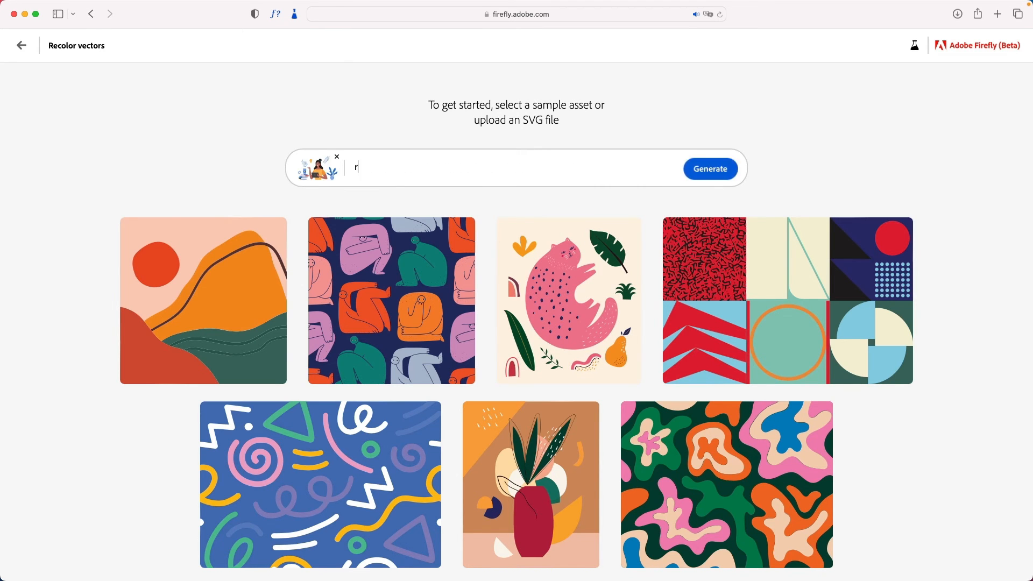
{"action": "type", "text": " palette"}
{"action": "left_click", "coordinate": [708, 171]}
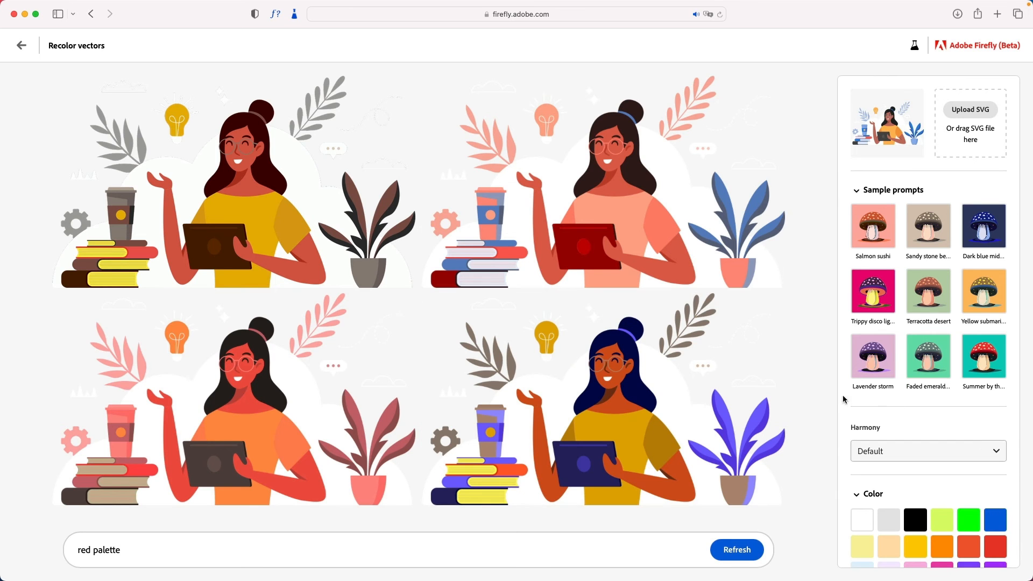
Recolor the illustration with the Yellow submarine, Dark blue midnight, Sandy stone beach and Salmon sushi sample prompts in turn
{"action": "left_click", "coordinate": [989, 291]}
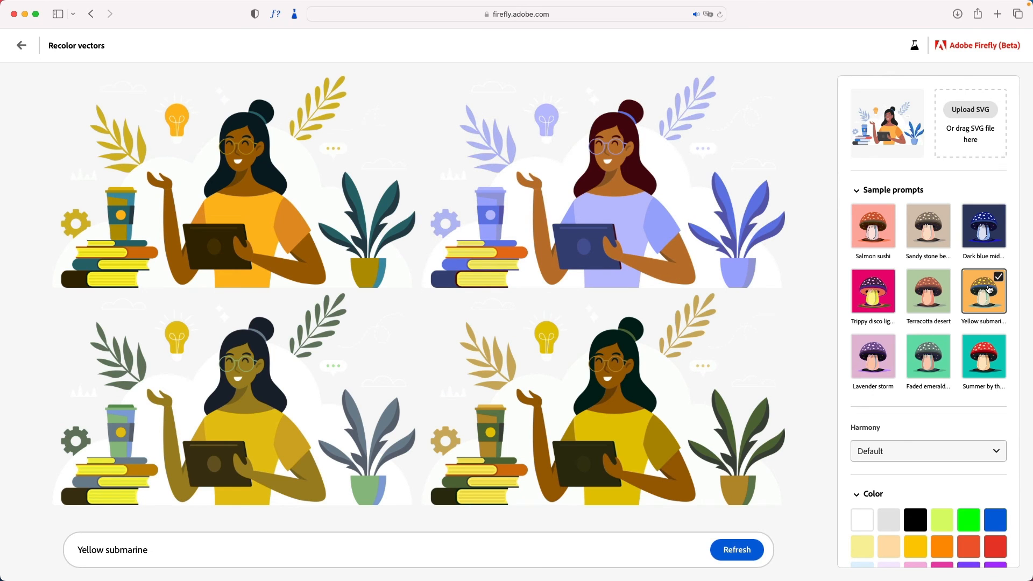
{"action": "left_click", "coordinate": [981, 233]}
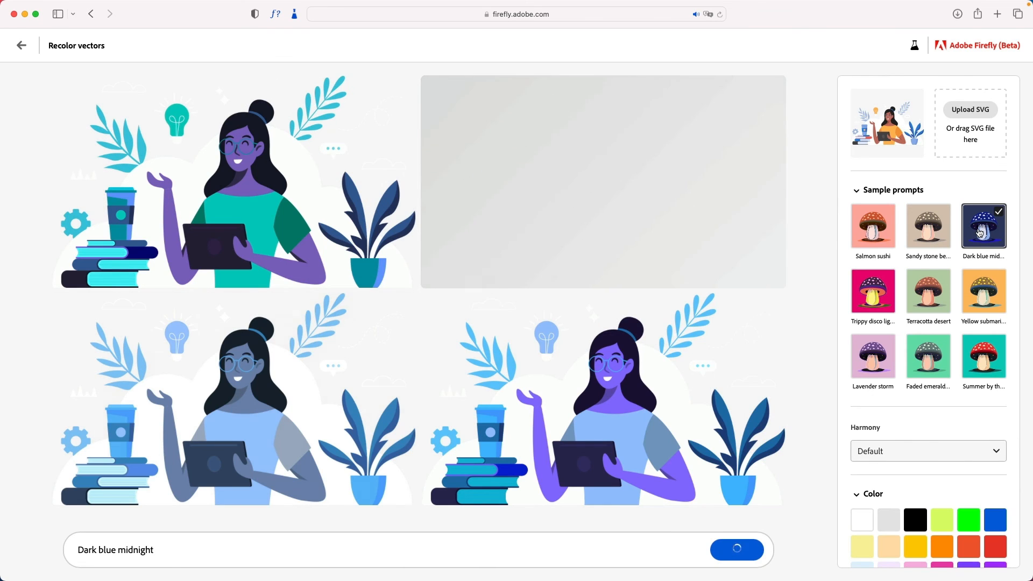
{"action": "left_click", "coordinate": [928, 233]}
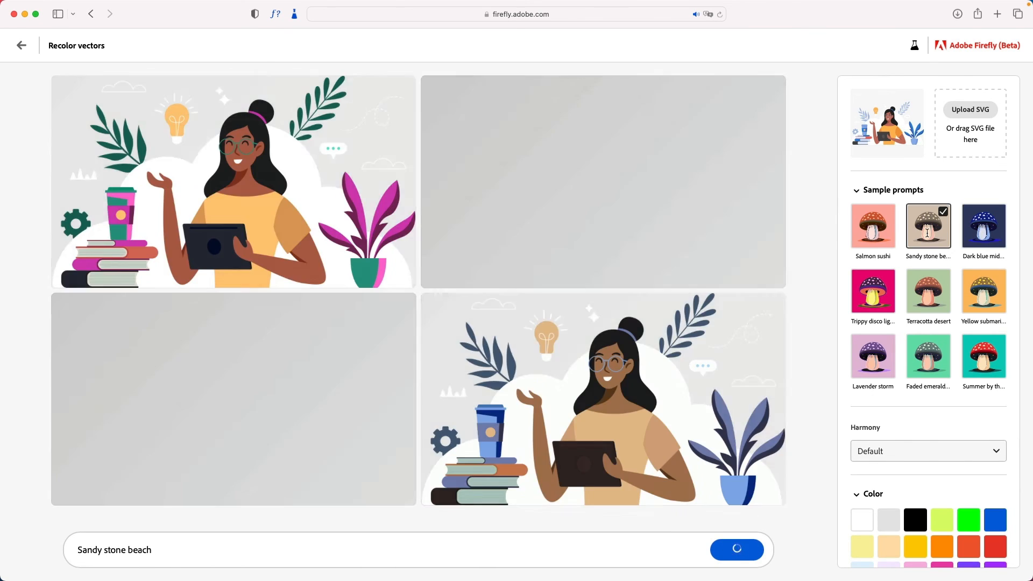
{"action": "left_click", "coordinate": [870, 241]}
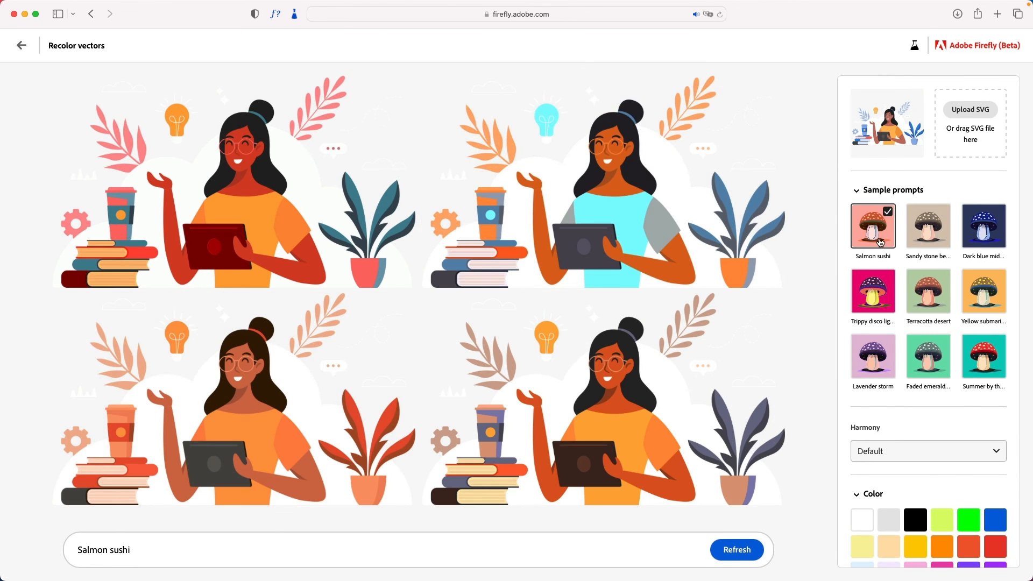
Try the Trippy disco lights, Faded emerald and Terracotta desert sample prompts, ending with Yellow submarine
{"action": "left_click", "coordinate": [882, 289]}
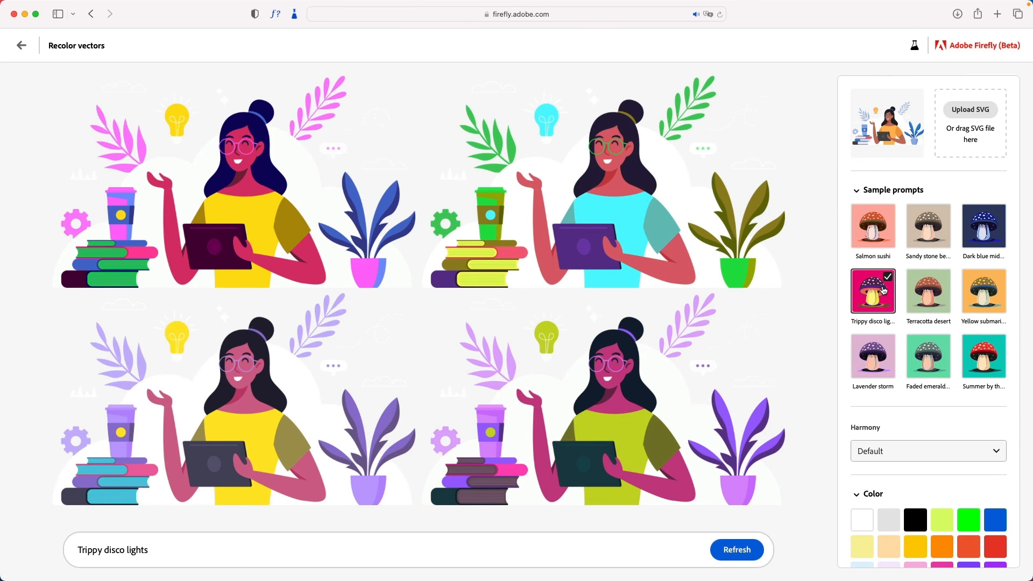
{"action": "left_click", "coordinate": [940, 360]}
{"action": "left_click", "coordinate": [935, 285]}
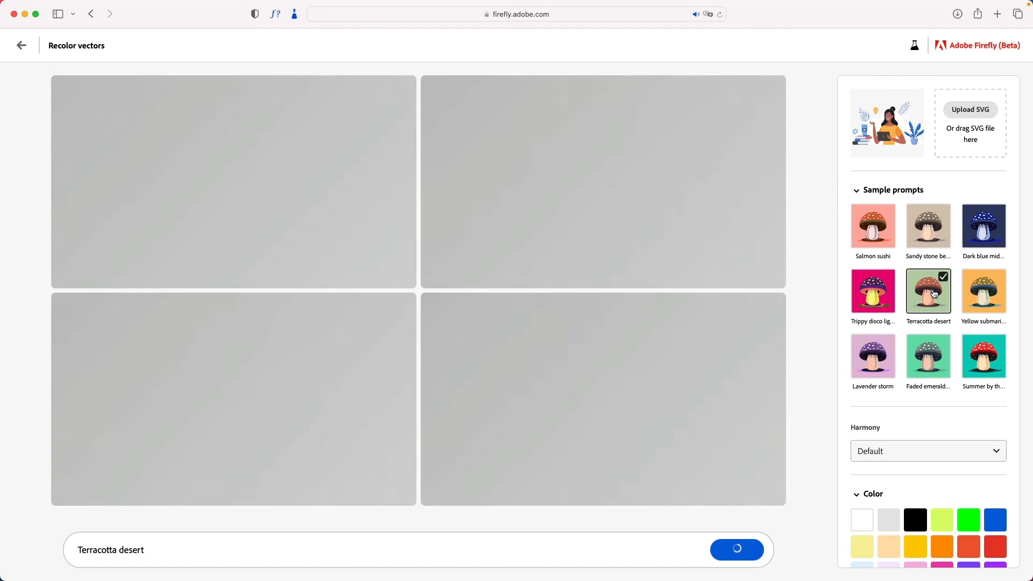
{"action": "left_click", "coordinate": [990, 290]}
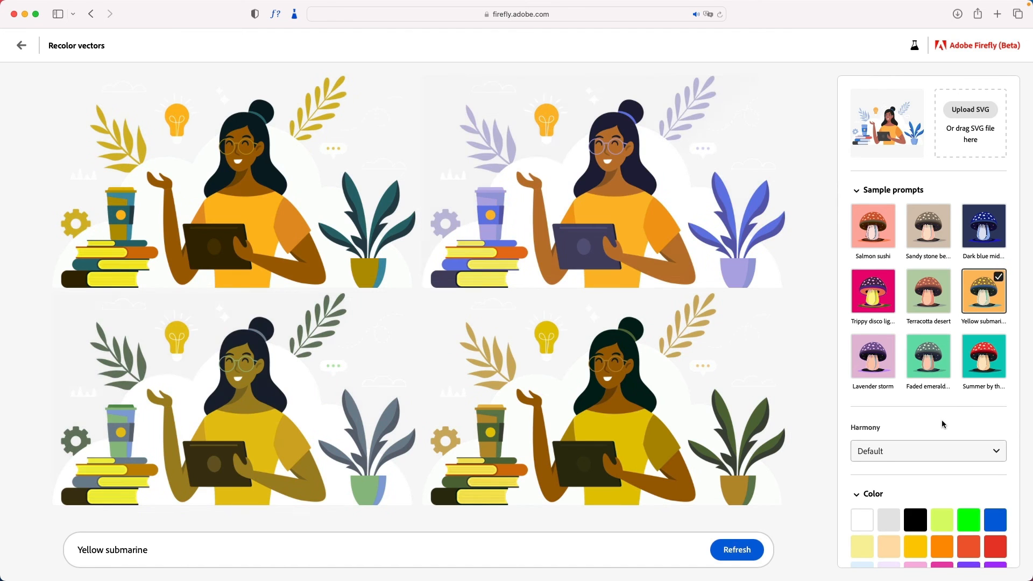
Try the Square, Triad and Complementary harmony settings on the Yellow submarine variations
{"action": "scroll", "coordinate": [956, 403], "scroll_direction": "down", "scroll_amount": 3}
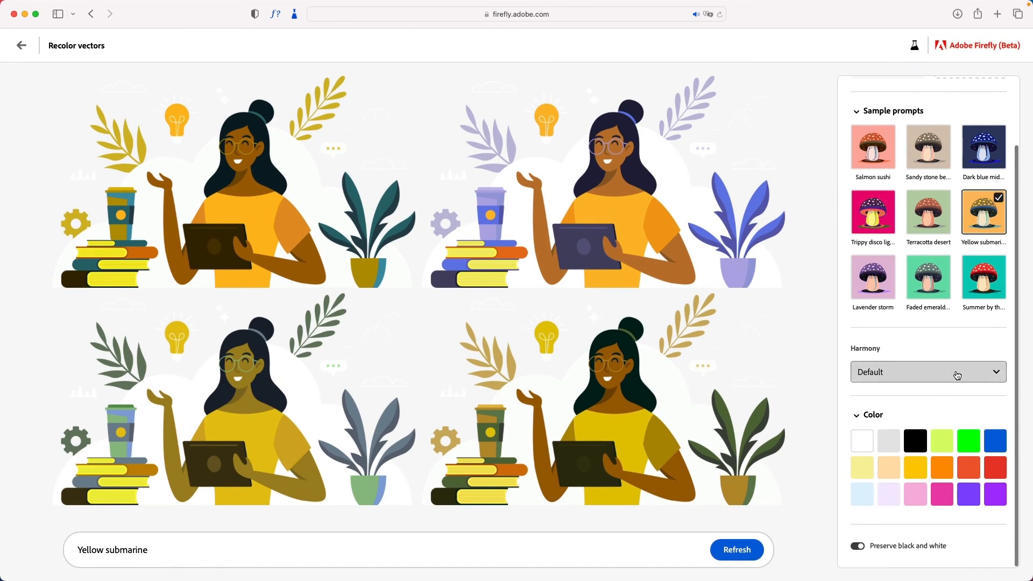
{"action": "left_click", "coordinate": [958, 374]}
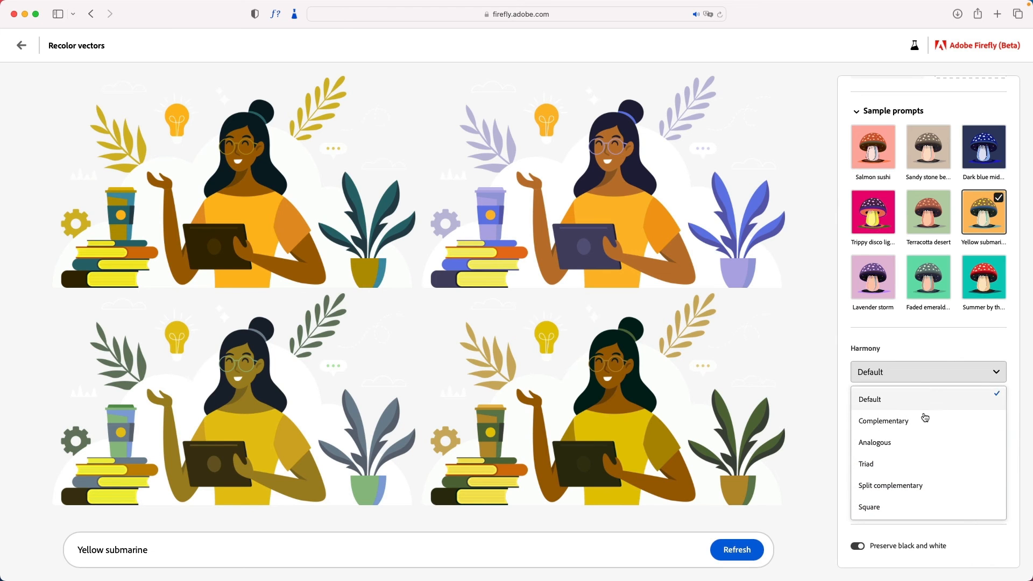
{"action": "left_click", "coordinate": [922, 508]}
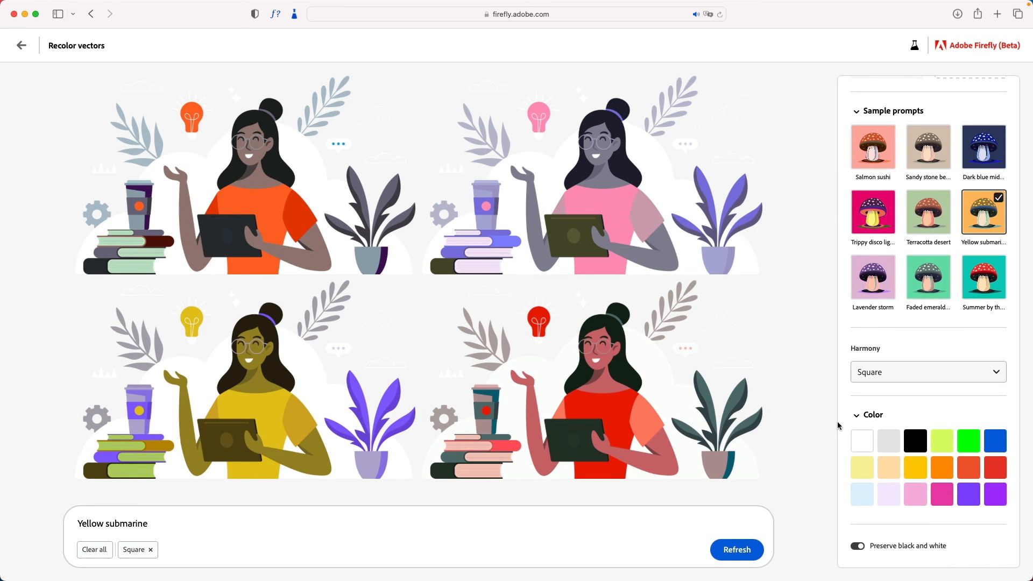
{"action": "left_click", "coordinate": [920, 375]}
{"action": "left_click", "coordinate": [906, 465]}
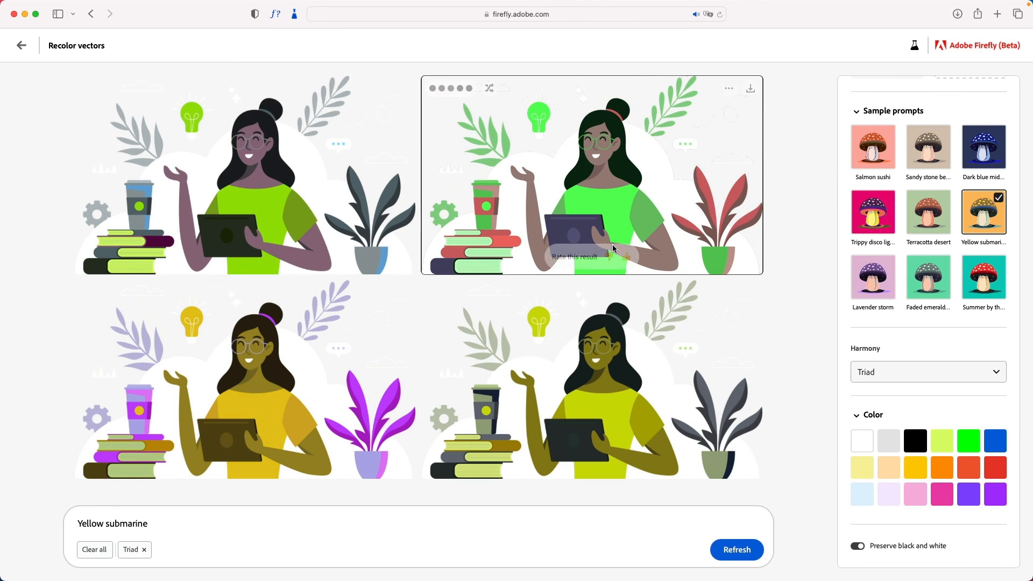
{"action": "left_click", "coordinate": [939, 374]}
{"action": "left_click", "coordinate": [937, 421]}
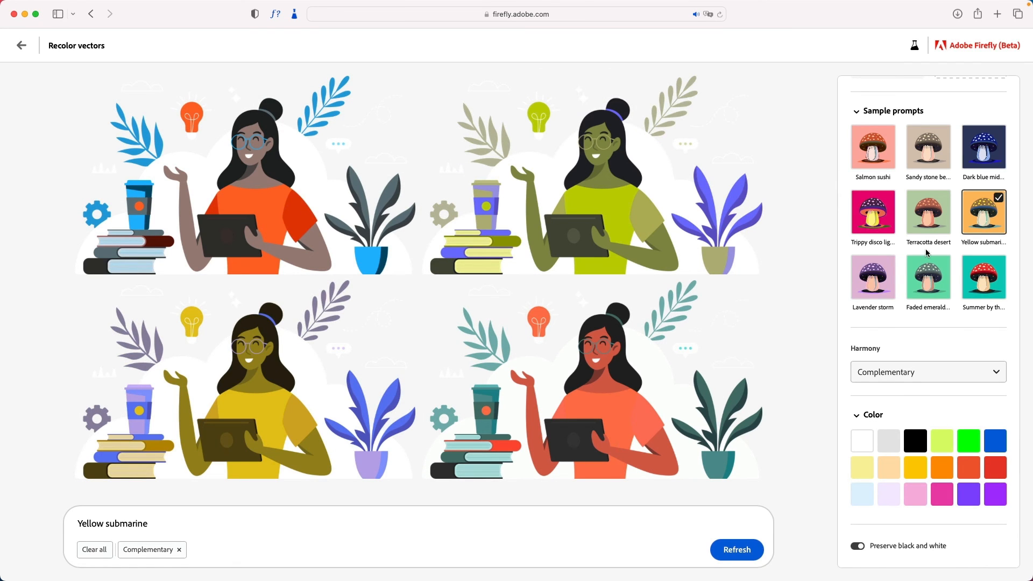
Clear the harmony setting and recolor the illustration with the Sandy stone beach sample prompt
{"action": "mouse_move", "coordinate": [759, 394]}
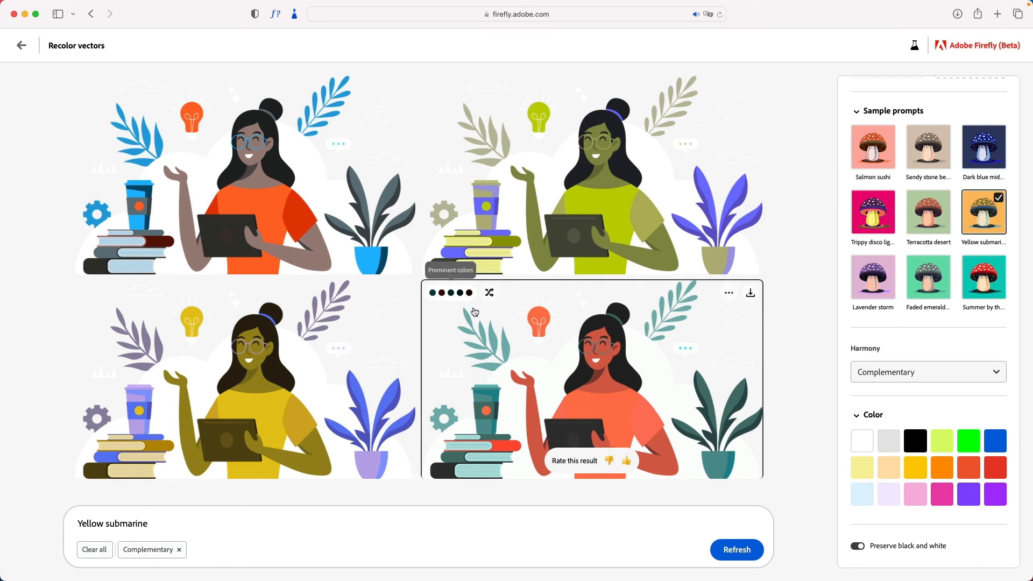
{"action": "scroll", "coordinate": [935, 245], "scroll_direction": "up", "scroll_amount": 3}
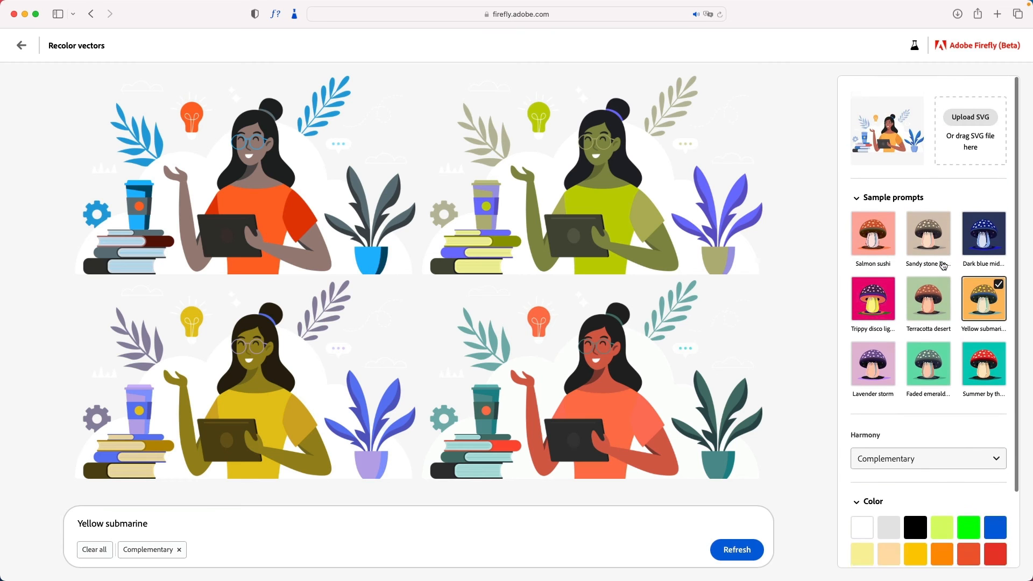
{"action": "left_click", "coordinate": [86, 549]}
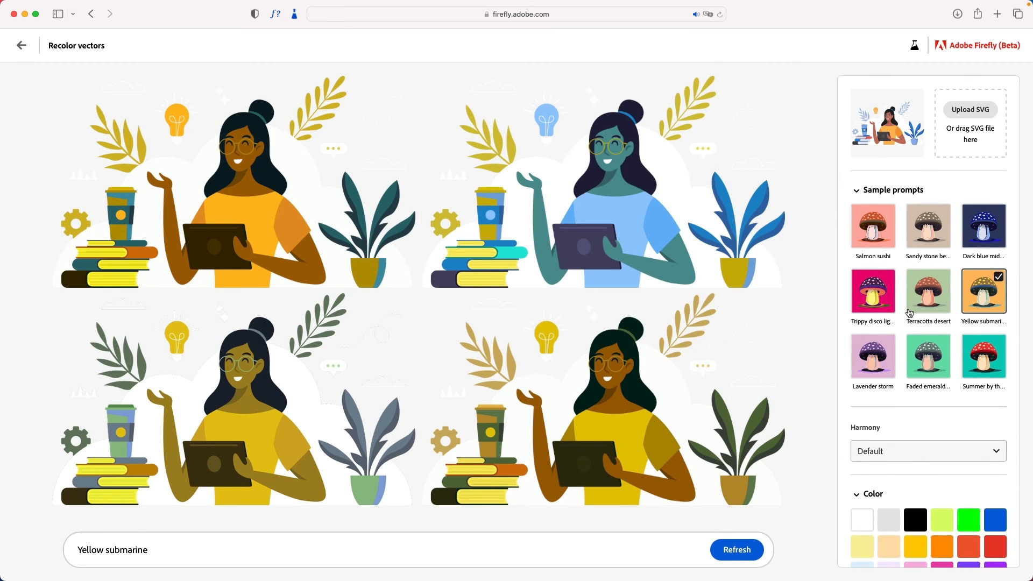
{"action": "left_click", "coordinate": [936, 235]}
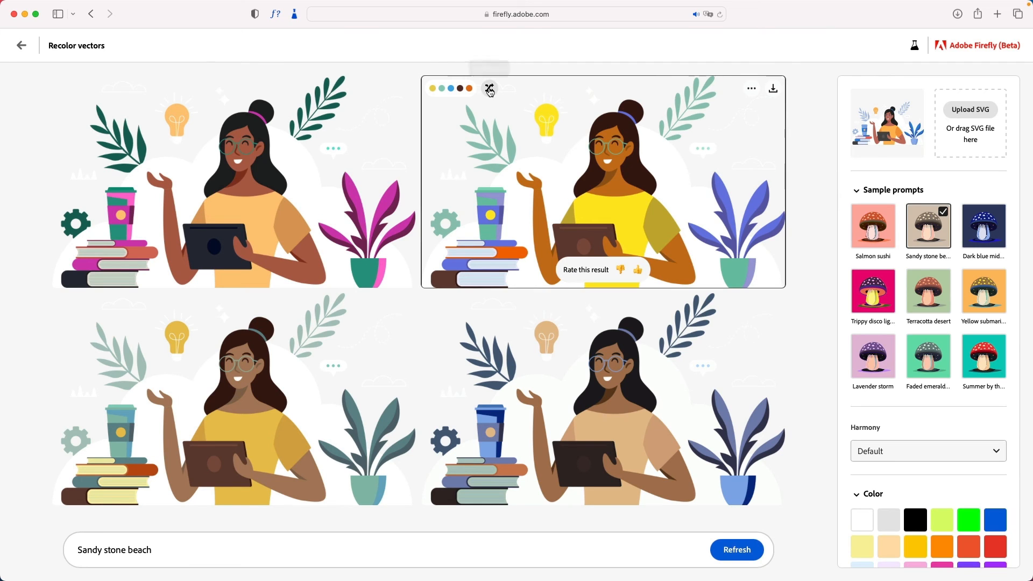
Shuffle the prominent colors of the second Sandy stone beach variation several times
{"action": "left_click", "coordinate": [490, 89]}
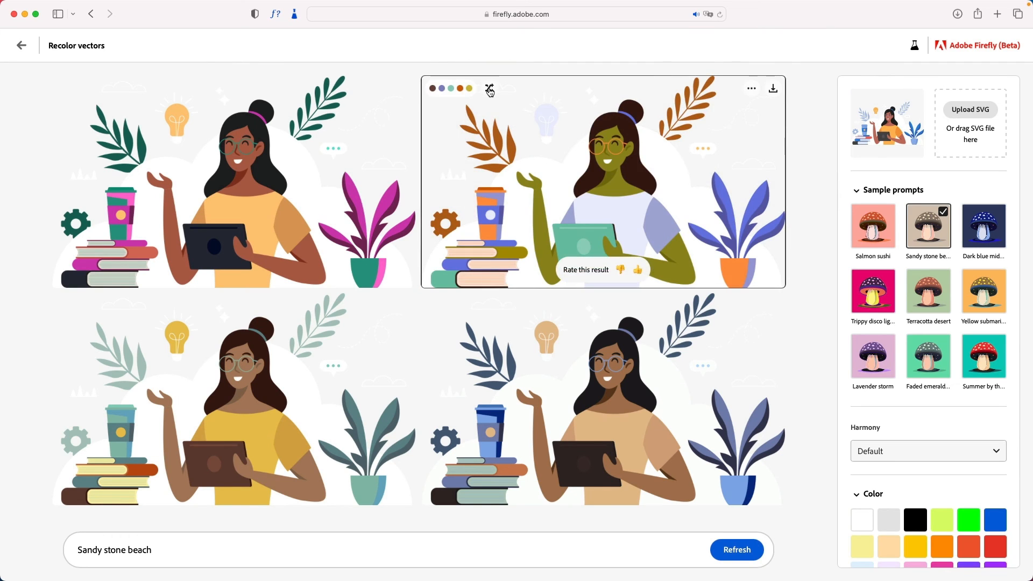
{"action": "left_click", "coordinate": [490, 90]}
{"action": "left_click", "coordinate": [490, 90]}
{"action": "left_click", "coordinate": [490, 89]}
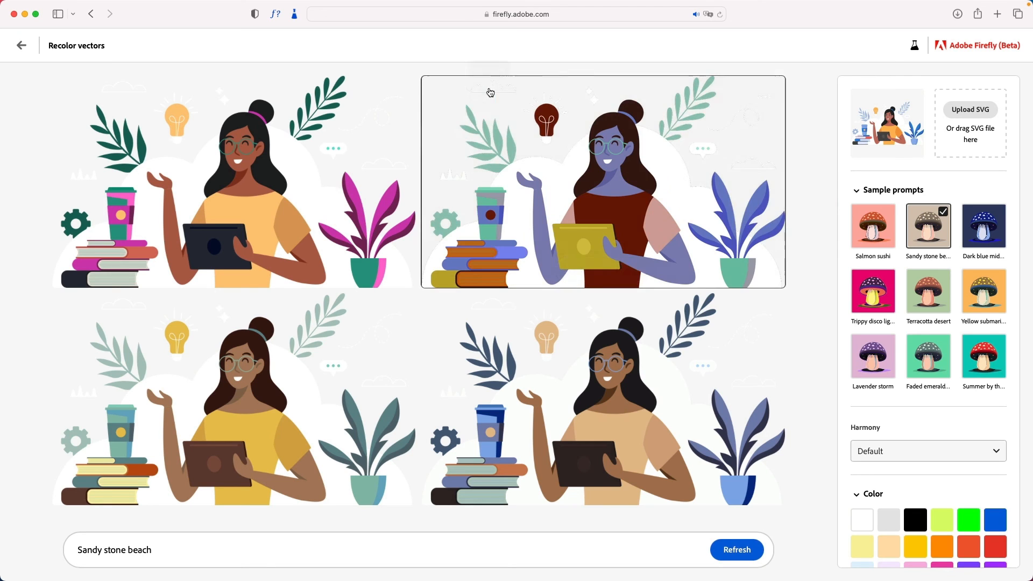
{"action": "left_click", "coordinate": [490, 90]}
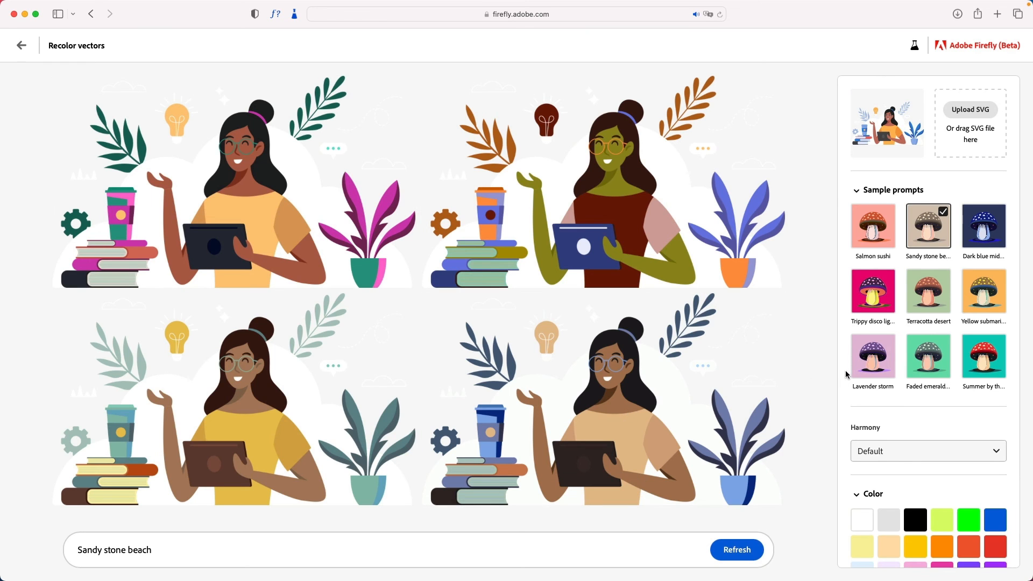
Look through the sample prompts, harmony, color and preserve black and white options for recoloring
{"action": "scroll", "coordinate": [846, 375], "scroll_direction": "down", "scroll_amount": 3}
{"action": "scroll", "coordinate": [846, 375], "scroll_direction": "up", "scroll_amount": 3}
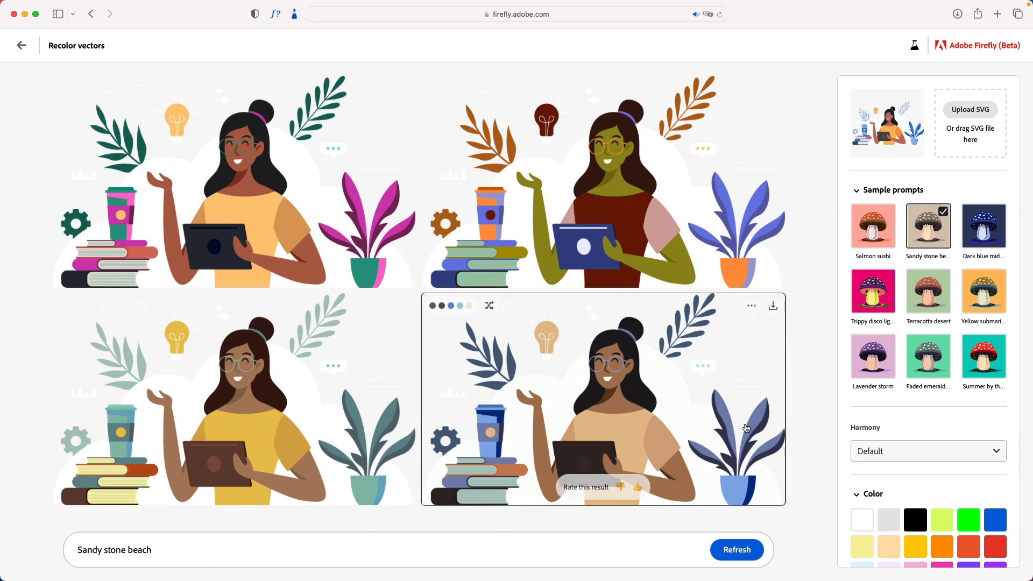
{"action": "scroll", "coordinate": [940, 362], "scroll_direction": "down", "scroll_amount": 3}
{"action": "scroll", "coordinate": [941, 362], "scroll_direction": "up", "scroll_amount": 3}
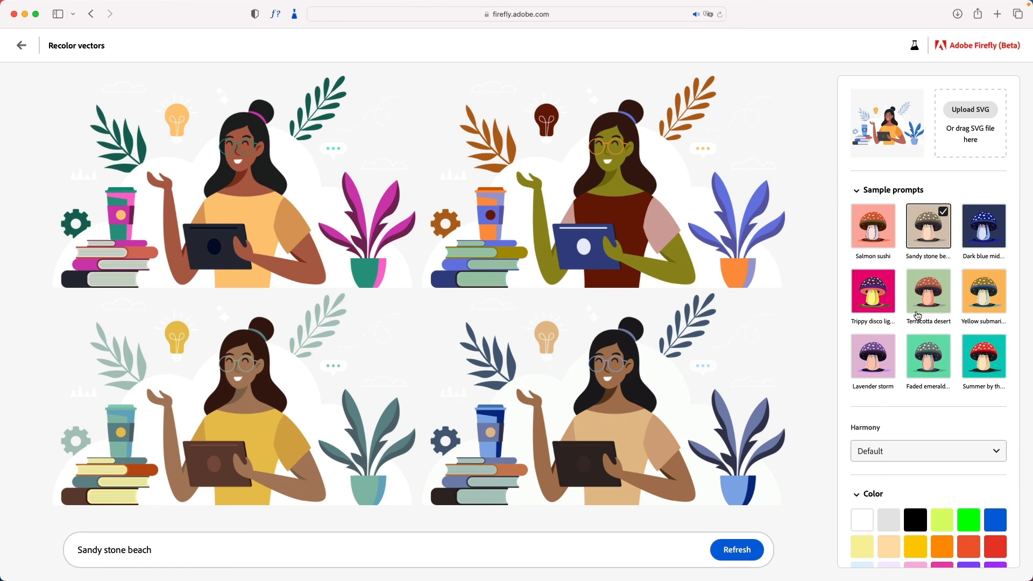
{"action": "scroll", "coordinate": [904, 377], "scroll_direction": "down", "scroll_amount": 4}
{"action": "scroll", "coordinate": [910, 350], "scroll_direction": "up", "scroll_amount": 3}
{"action": "scroll", "coordinate": [918, 315], "scroll_direction": "down", "scroll_amount": 2}
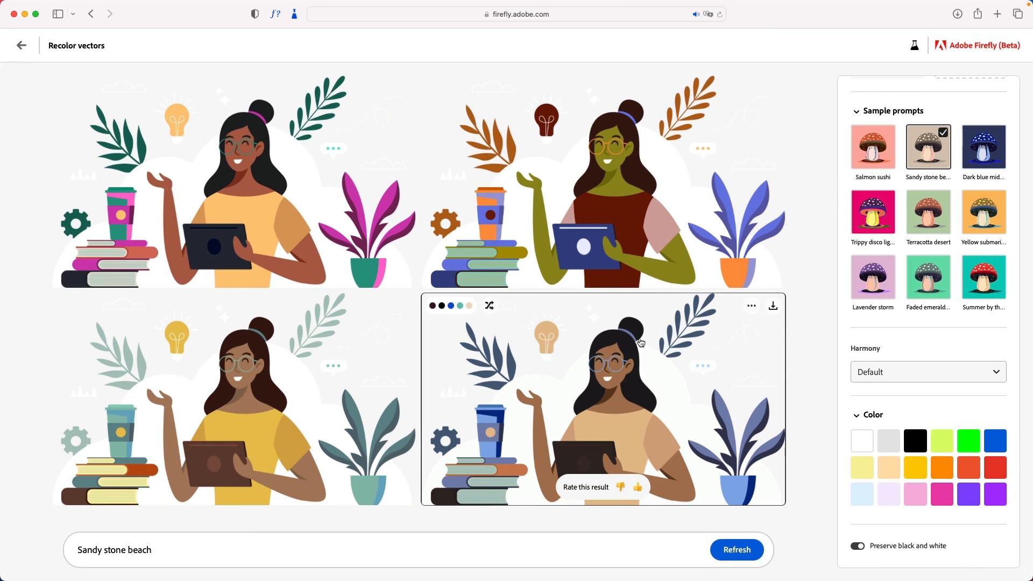
Leave the recolored variations and return to the Firefly home page
{"action": "left_click", "coordinate": [21, 46]}
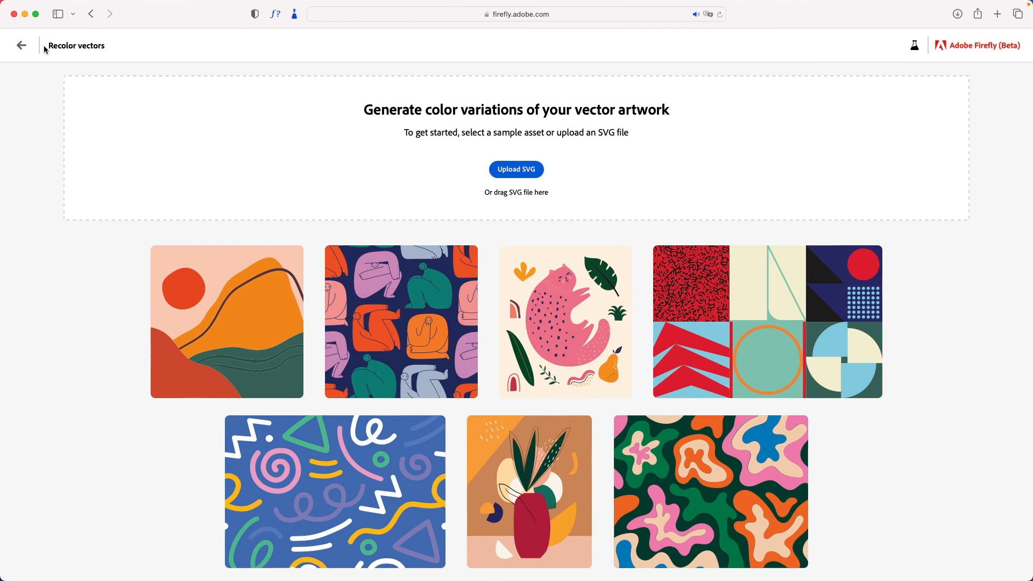
{"action": "left_click", "coordinate": [15, 50]}
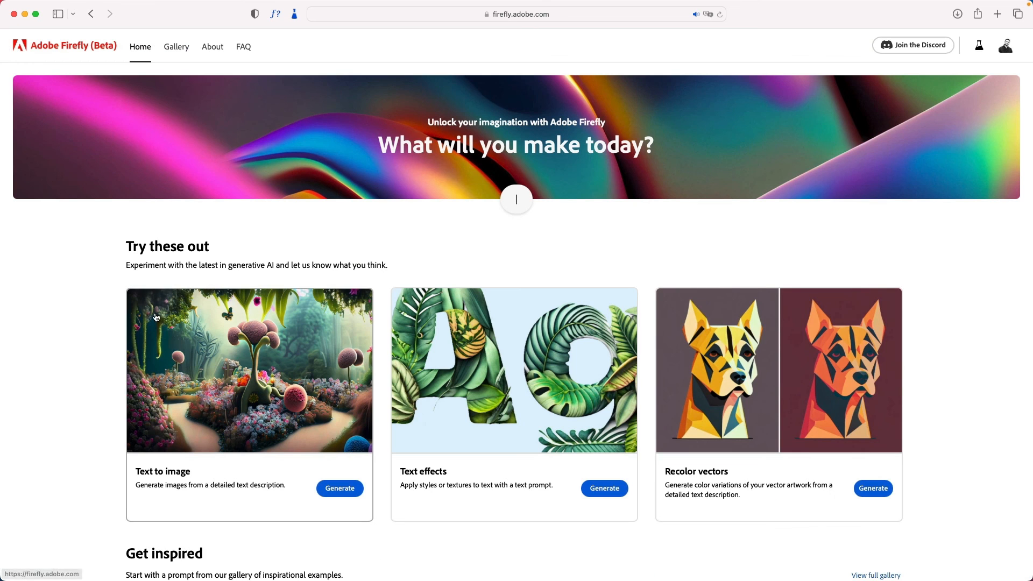